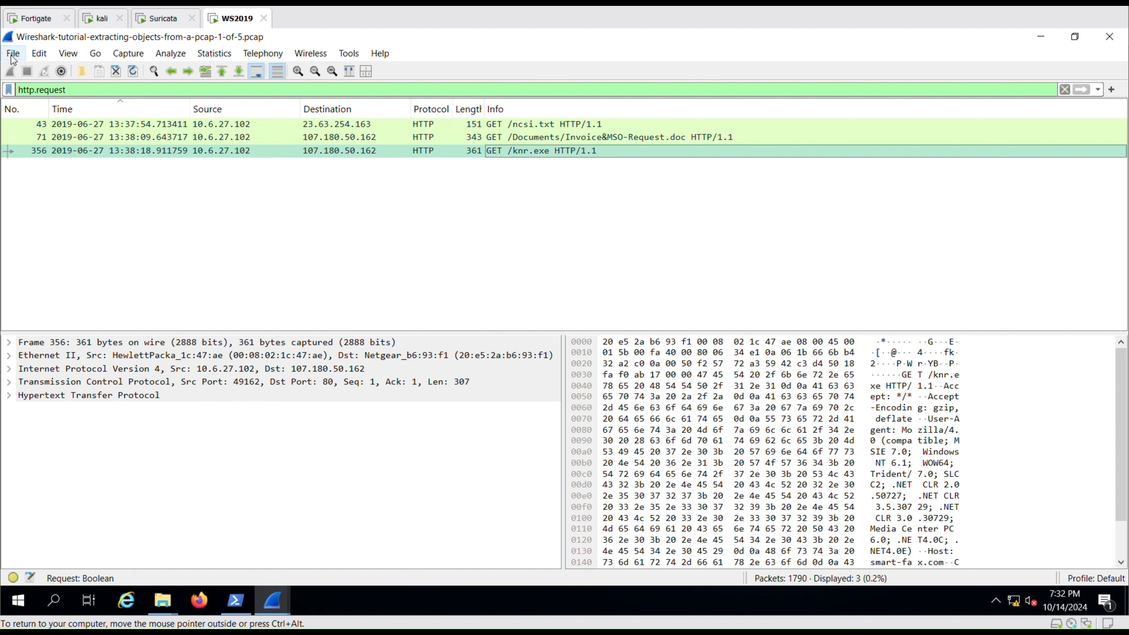
# Export the Invoice&MSO-Request.doc HTTP object to Downloads as Invoice&MSO-Request.exe, overwriting the old copy.
pyautogui.click(13, 54)
pyautogui.moveTo(120, 326)
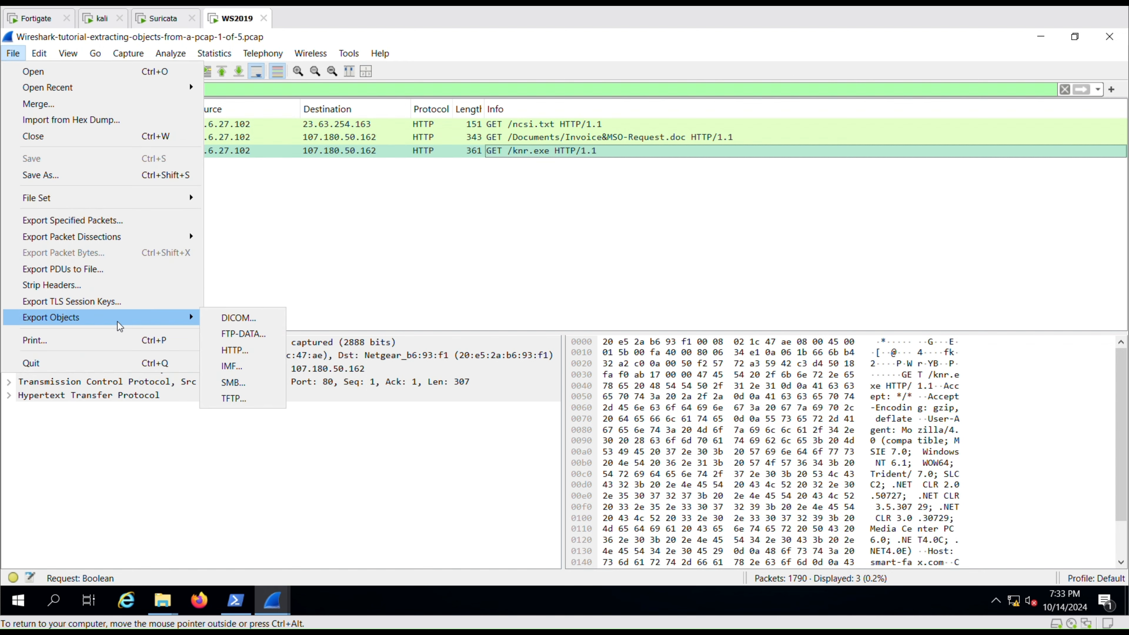
pyautogui.click(258, 352)
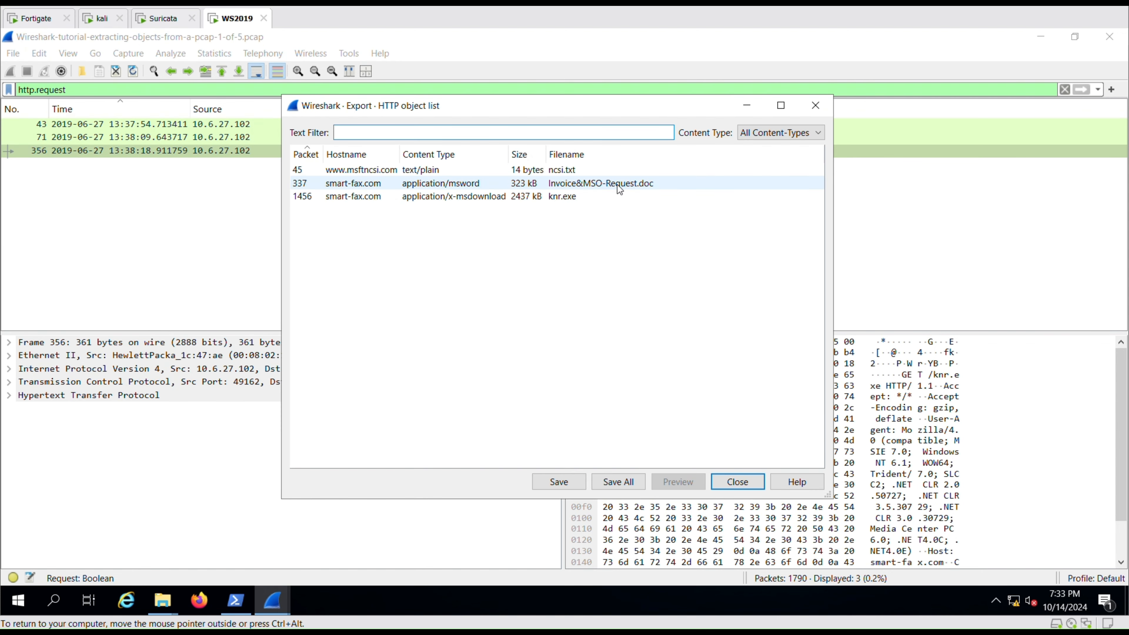
pyautogui.click(619, 184)
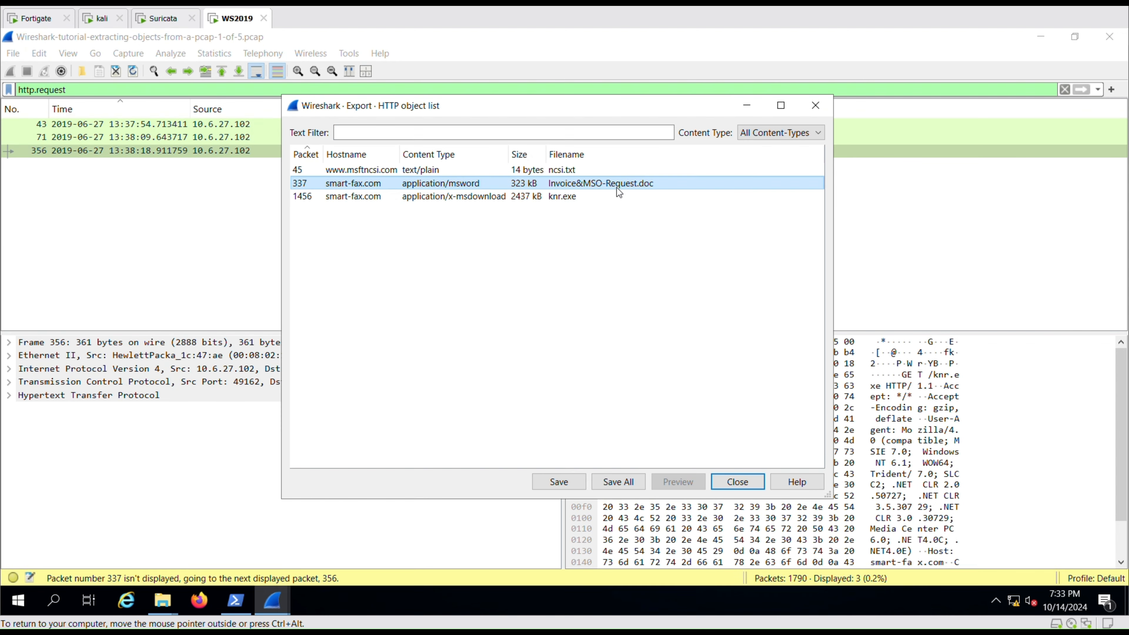
pyautogui.click(559, 482)
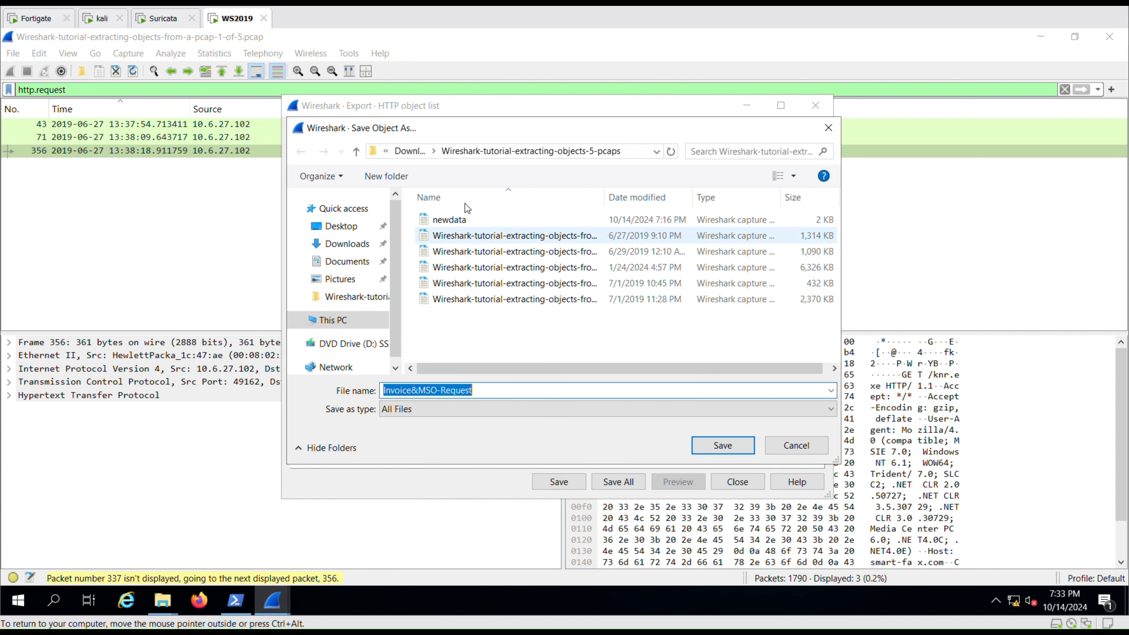
pyautogui.click(410, 152)
pyautogui.click(503, 387)
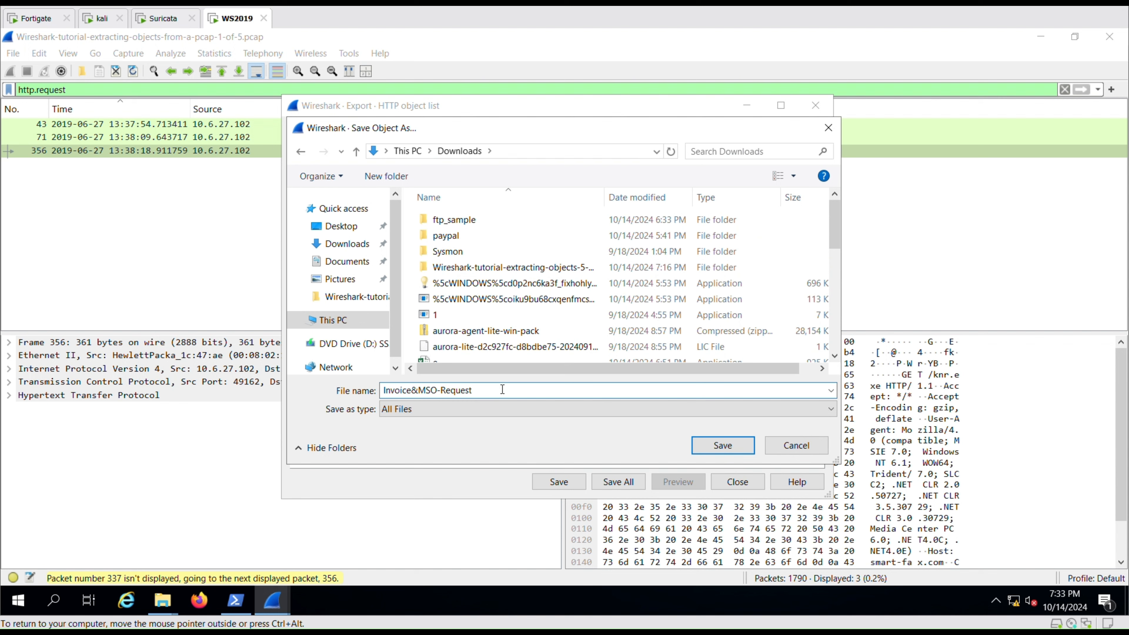
pyautogui.write('.exe')
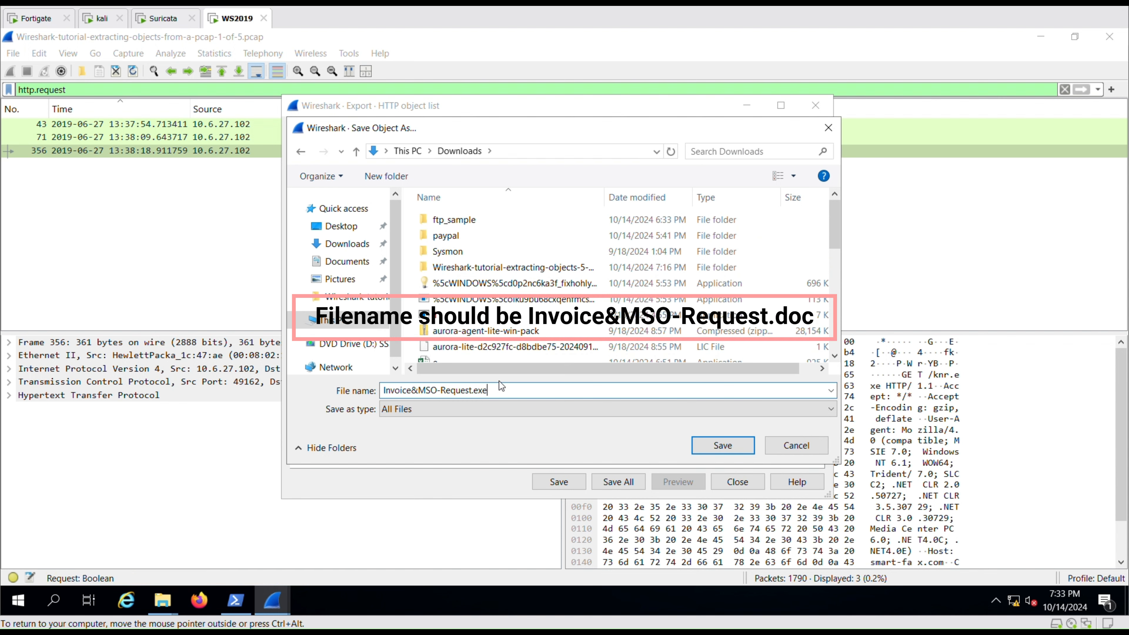
pyautogui.click(744, 450)
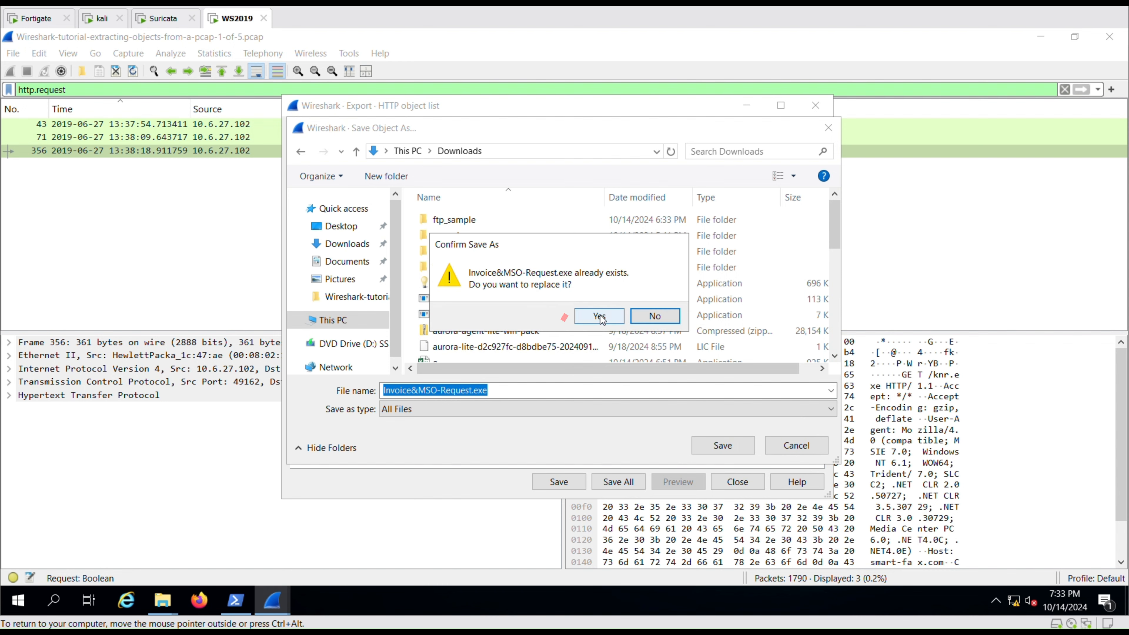
pyautogui.click(599, 316)
pyautogui.click(509, 197)
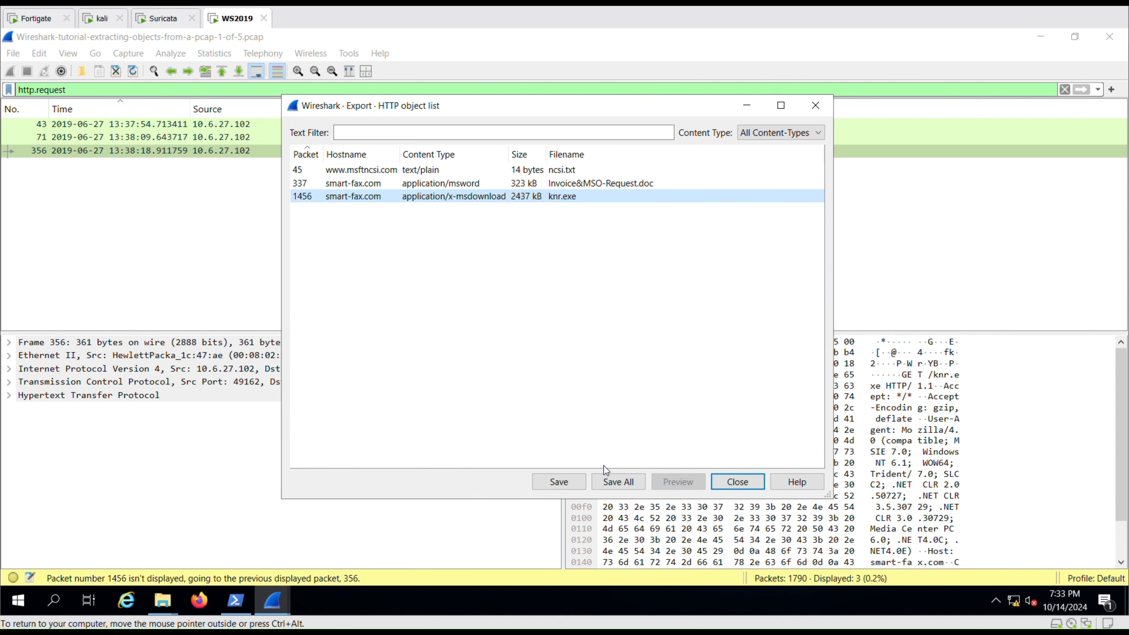
# Save the packet 1456 knr.exe object into Downloads as knr.exe, replacing the existing file.
pyautogui.click(561, 483)
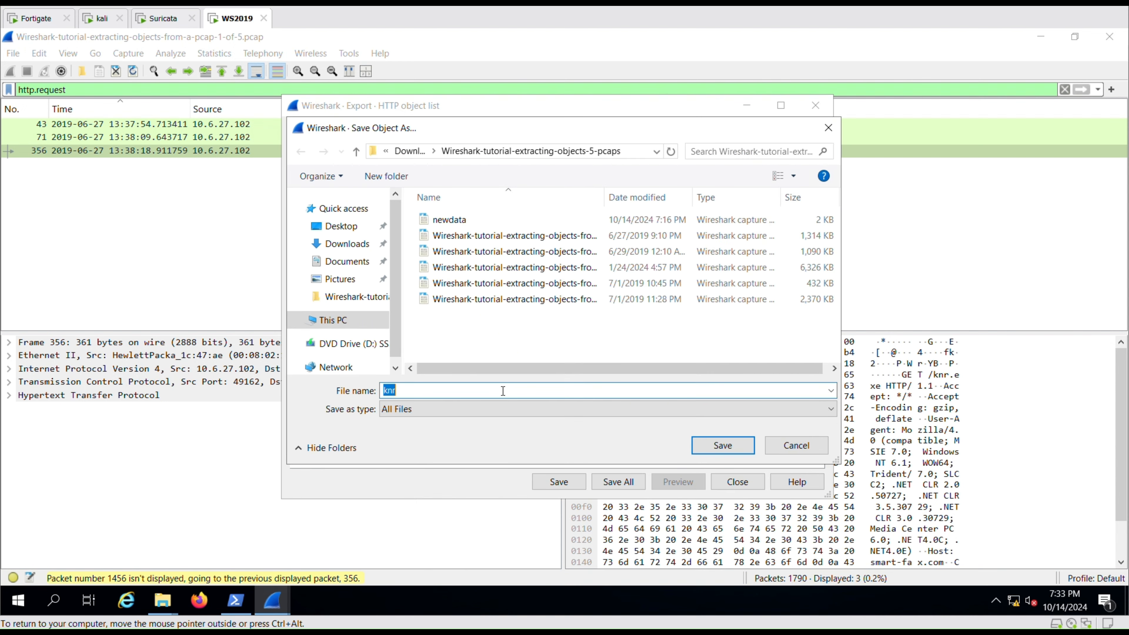
pyautogui.click(409, 151)
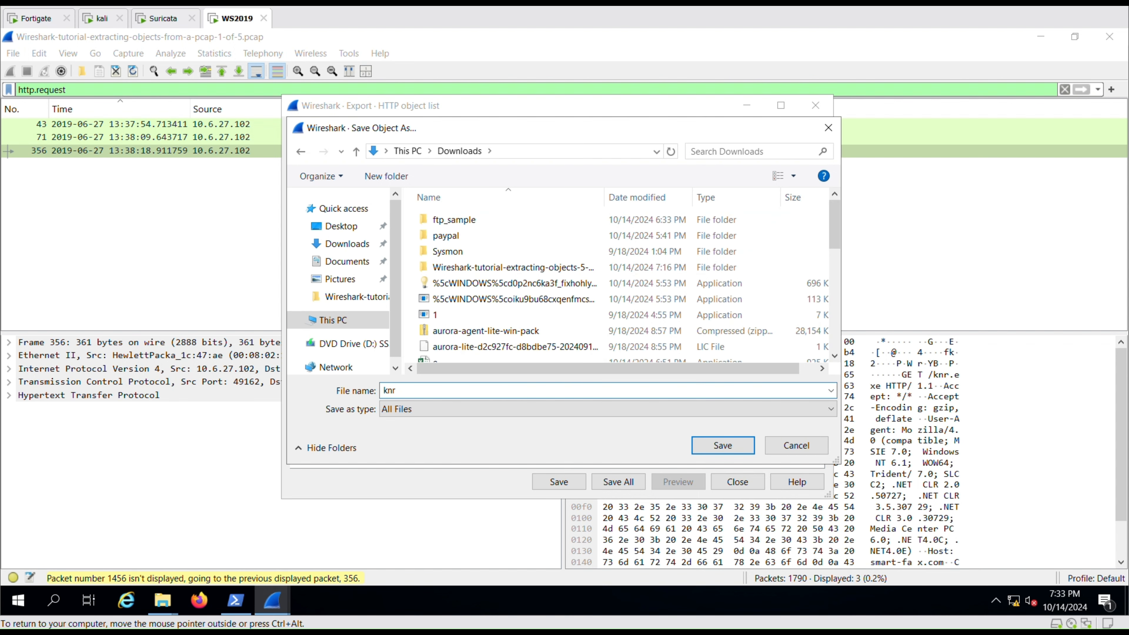
pyautogui.write('.exe')
pyautogui.click(704, 447)
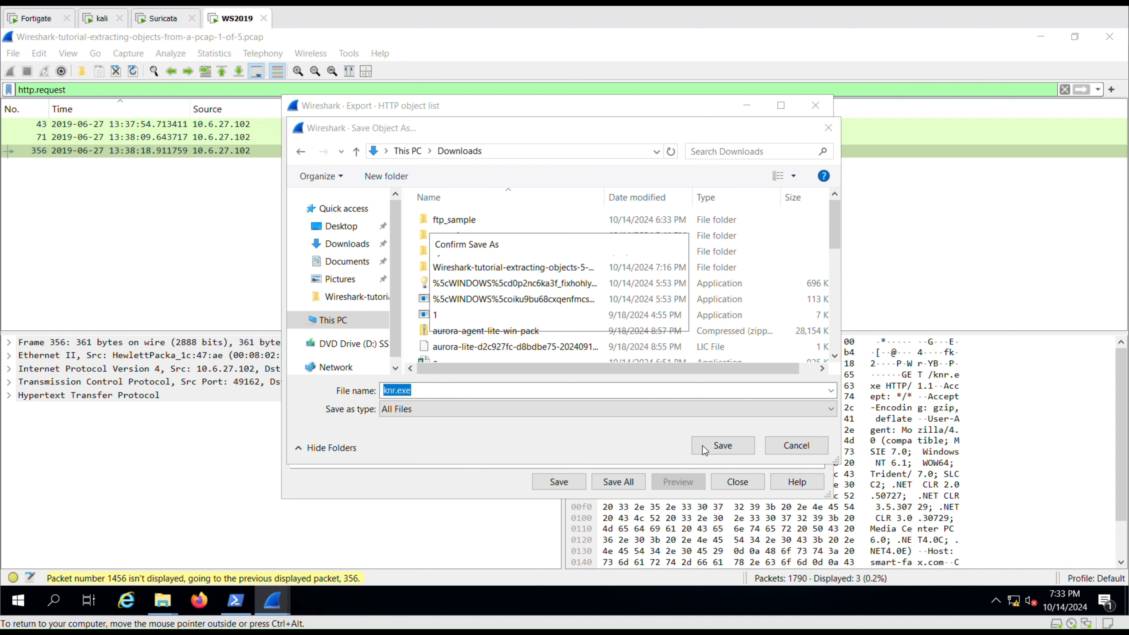
pyautogui.click(615, 321)
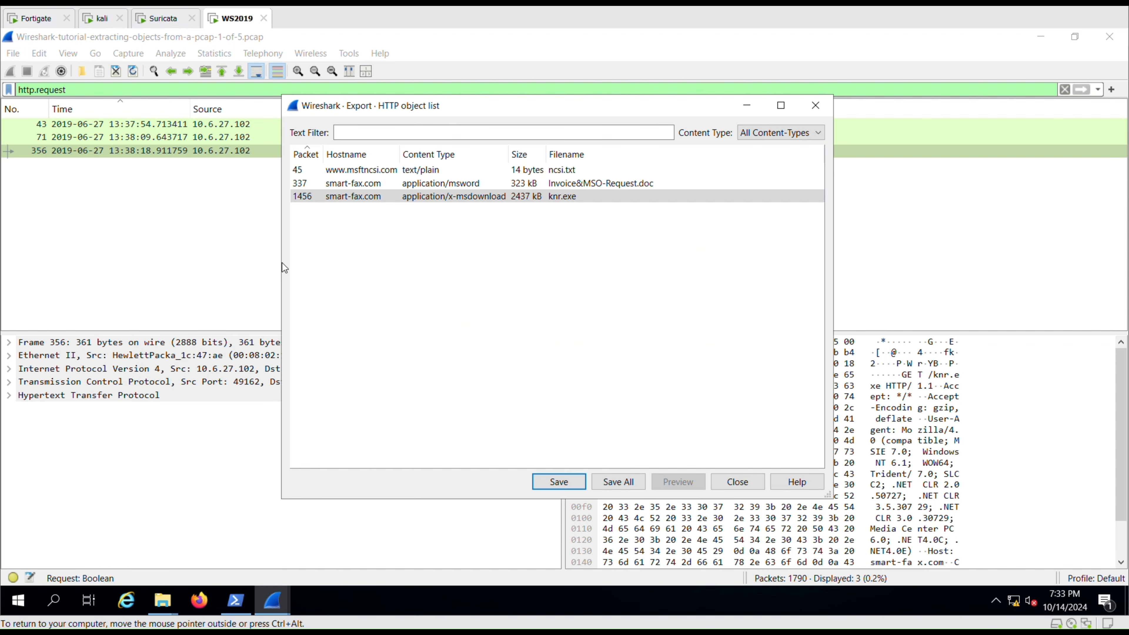
# Minimize the export list, switch to the Kali VM and unlock it with the account password.
pyautogui.click(747, 105)
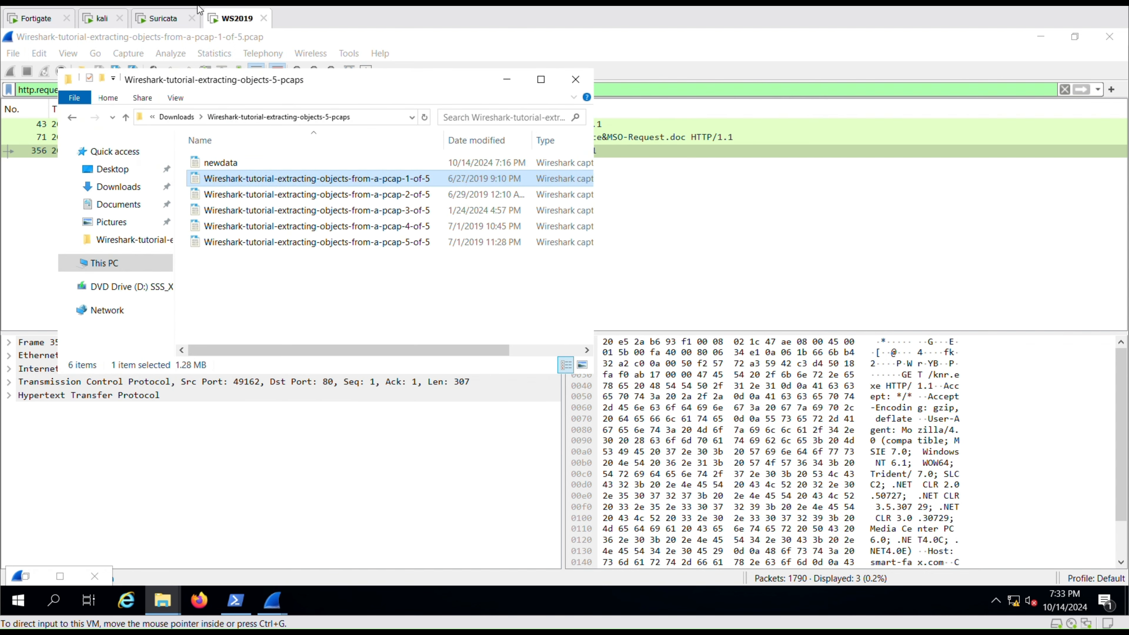
pyautogui.click(97, 19)
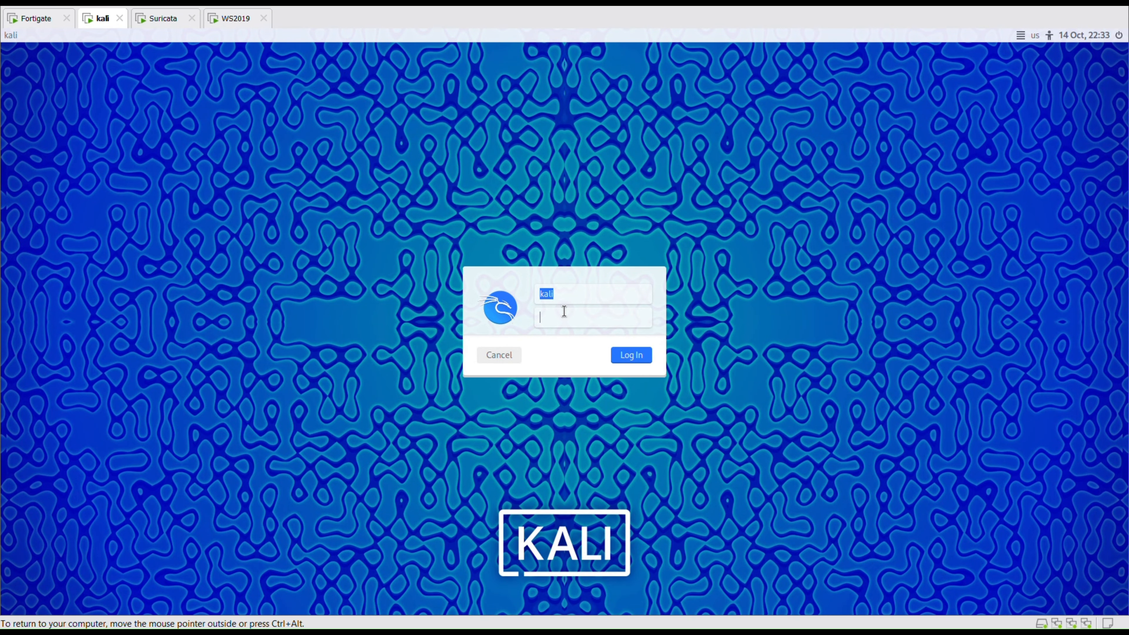
pyautogui.press('Return')
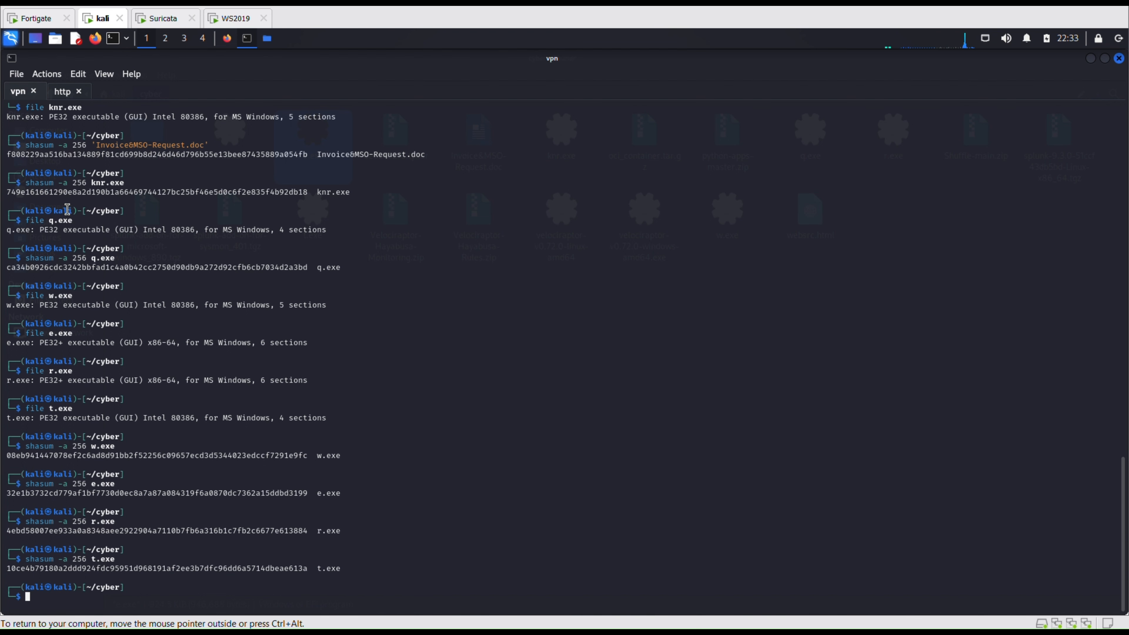
# Rerun the earlier file-type check on the Invoice document by copying it from the terminal history.
pyautogui.scroll(1, 68, 209)
pyautogui.scroll(2, 38, 145)
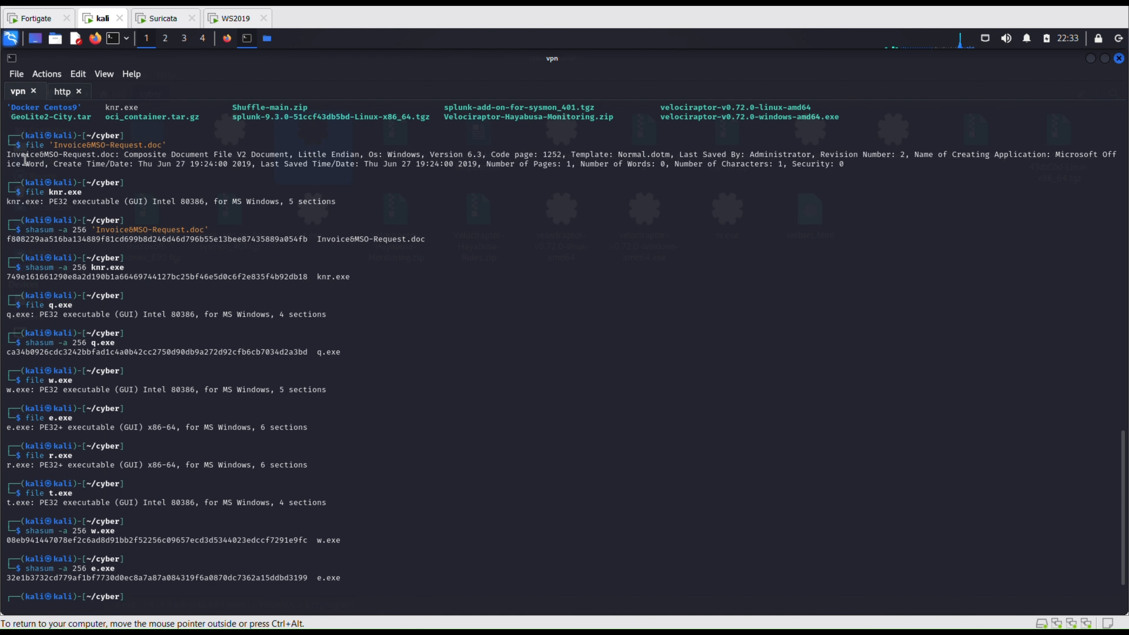
pyautogui.moveTo(26, 145); pyautogui.dragTo(168, 143)
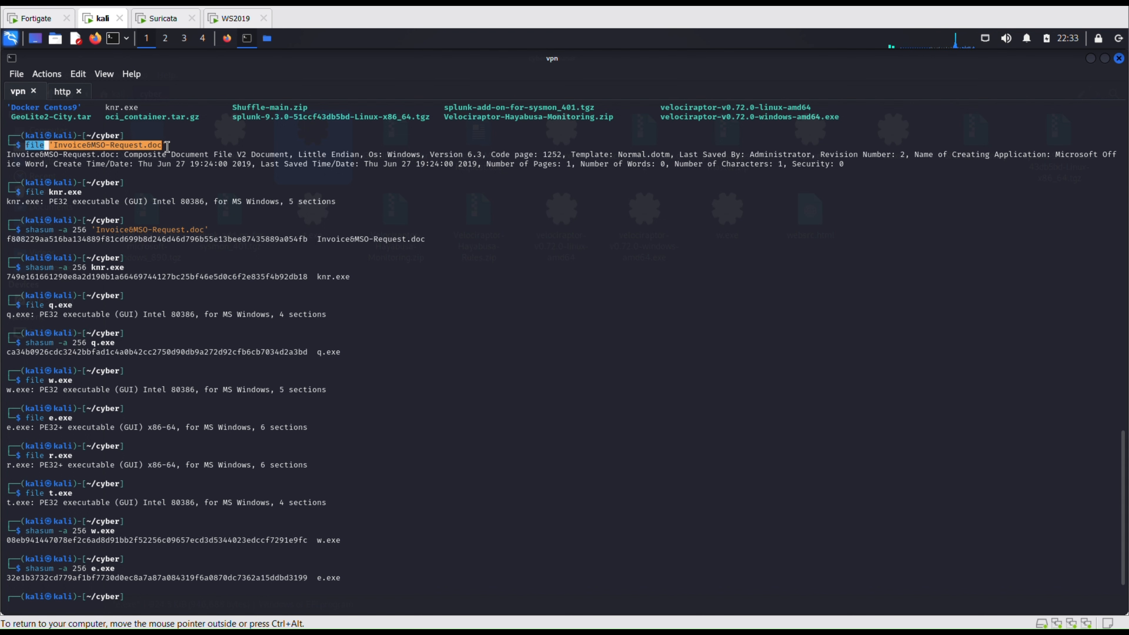
pyautogui.rightClick(167, 143)
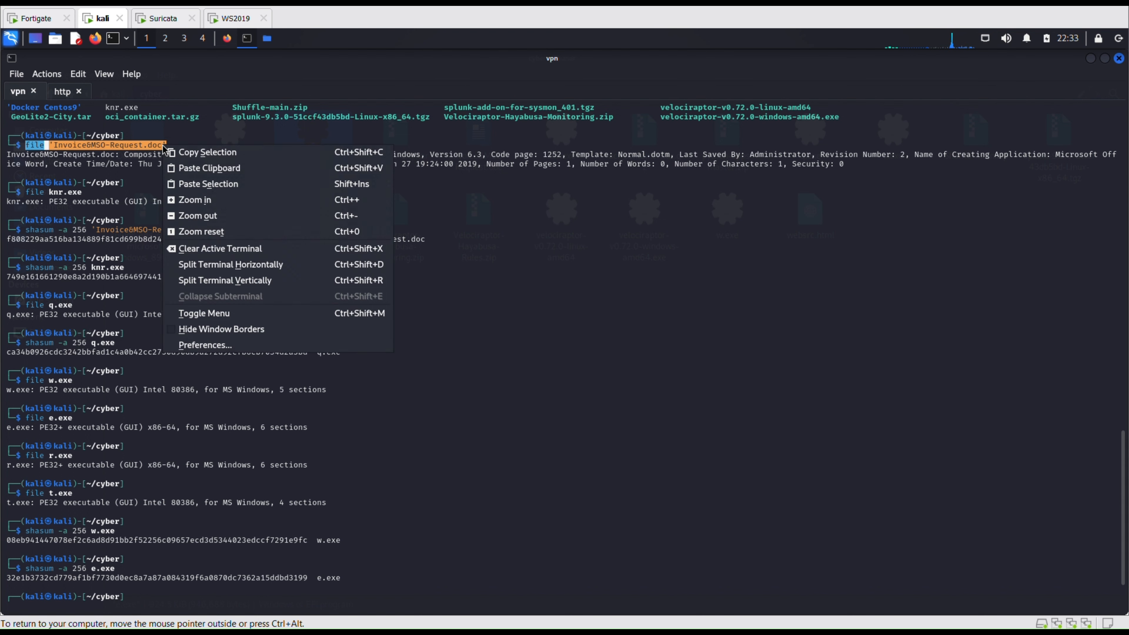
pyautogui.click(176, 151)
pyautogui.scroll(-1, 347, 283)
pyautogui.scroll(-2, 348, 284)
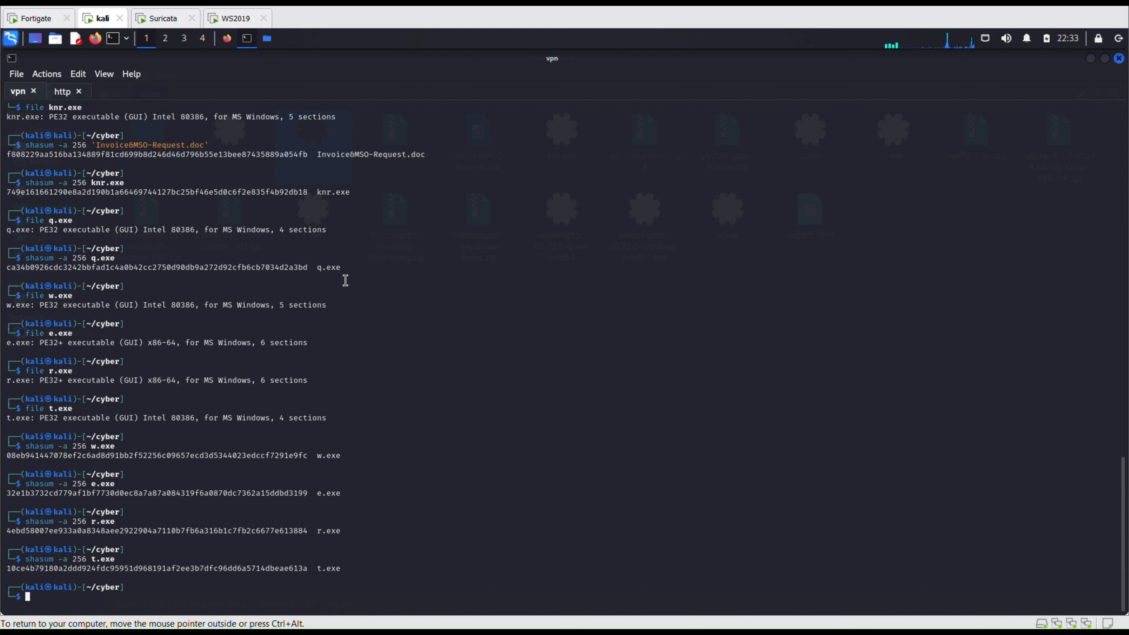
pyautogui.hotkey('ctrl', 'shift', 'v')
pyautogui.press('Return')
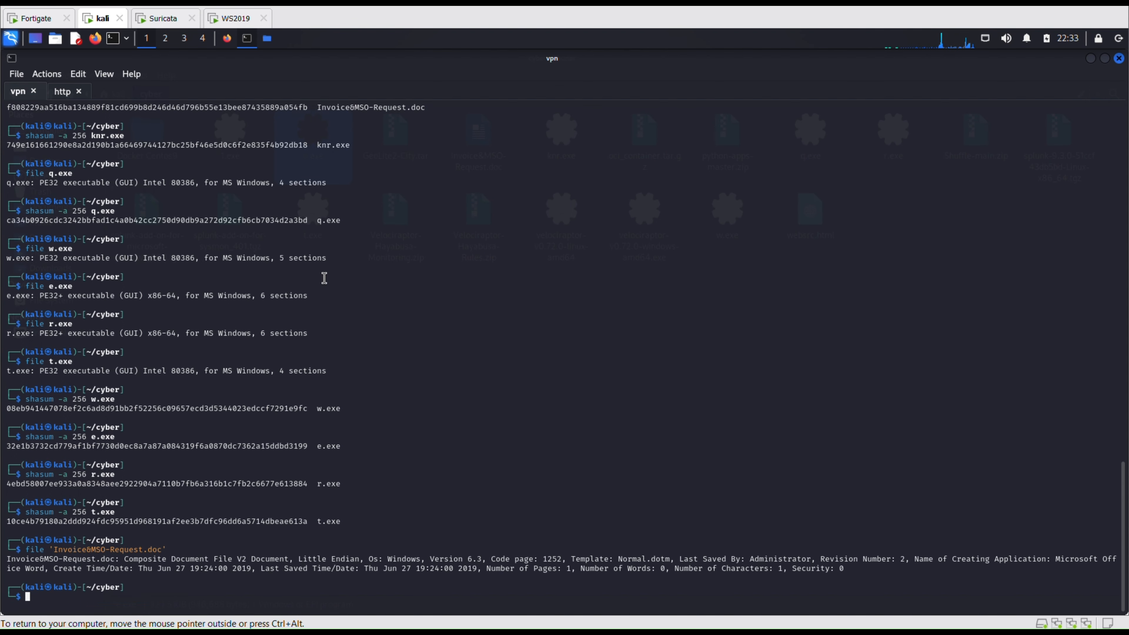
# Compute the Invoice document's SHA-256 hash with shasum -a 256.
pyautogui.press('Up')
pyautogui.press('Left')
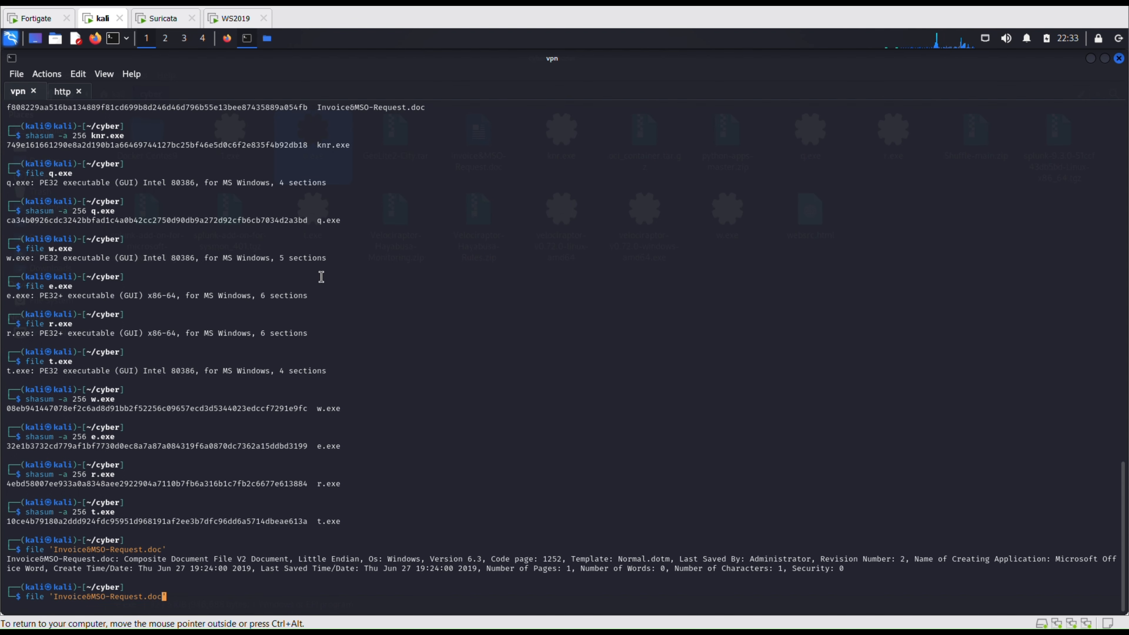
pyautogui.press('Left')
pyautogui.press('Left')
pyautogui.press('Left')
pyautogui.press('Left')
pyautogui.press('Left')
pyautogui.press('Left')
pyautogui.press('Left')
pyautogui.press('Left')
pyautogui.press('Left')
pyautogui.press('Left')
pyautogui.press('Left')
pyautogui.press('Left')
pyautogui.press('Left')
pyautogui.press('Left')
pyautogui.press('Left')
pyautogui.press('Left')
pyautogui.press('Left')
pyautogui.press('Left')
pyautogui.press('Left')
pyautogui.press('Left')
pyautogui.press('Left')
pyautogui.press('Up')
pyautogui.press('Right')
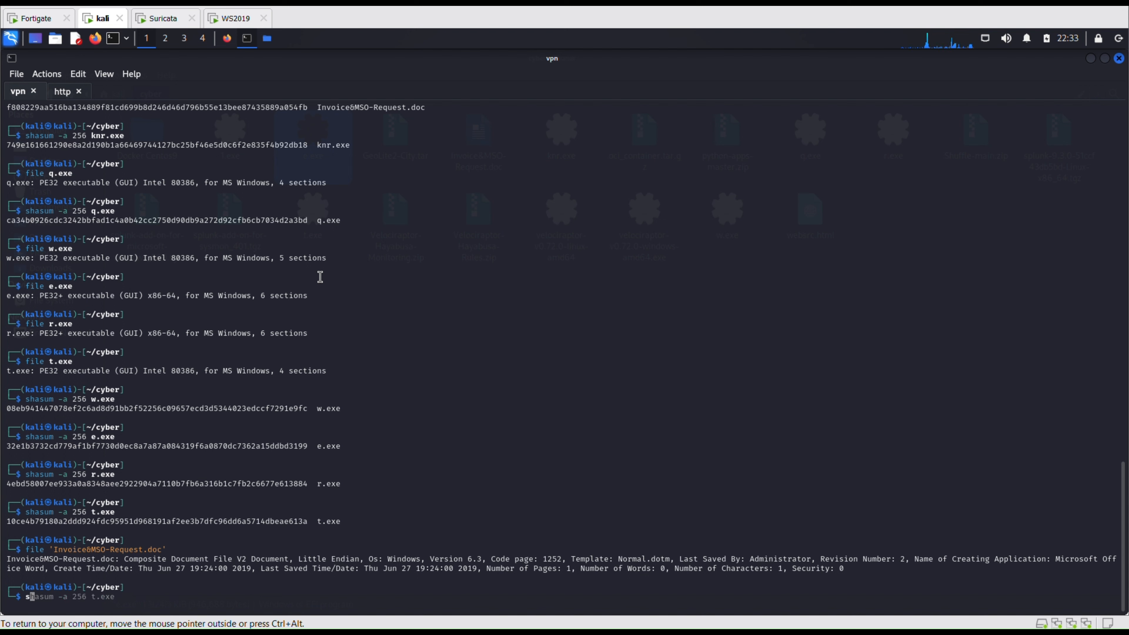
pyautogui.press('Right')
pyautogui.press('Left')
pyautogui.press('Left')
pyautogui.press('Left')
pyautogui.press('Left')
pyautogui.press('Left')
pyautogui.write("'")
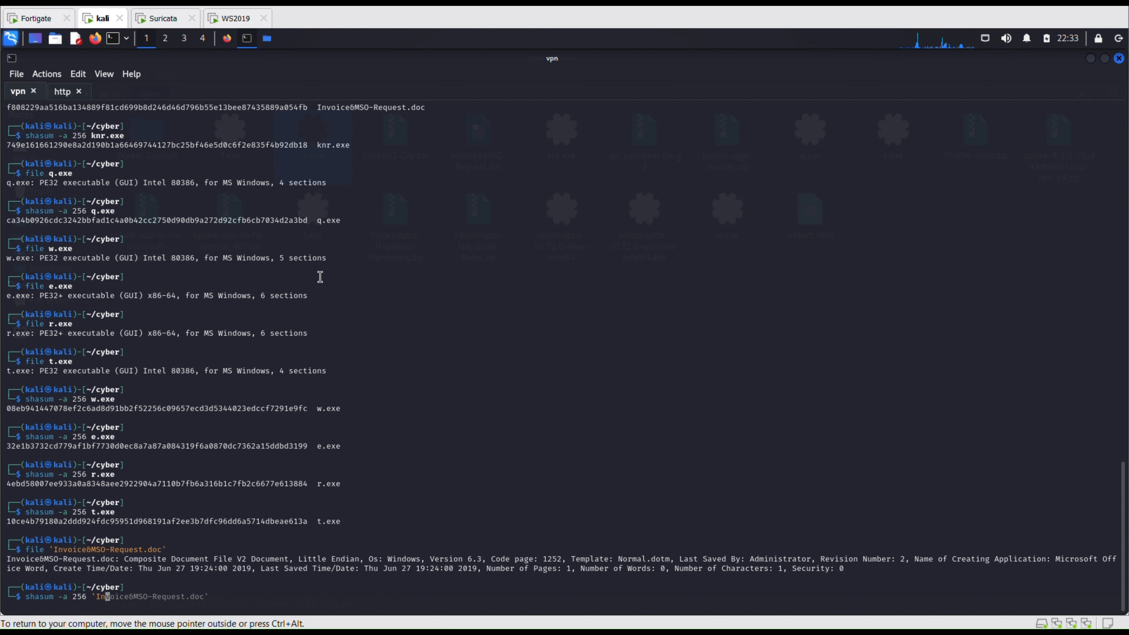
pyautogui.write('In')
pyautogui.press('Tab')
pyautogui.press('Return')
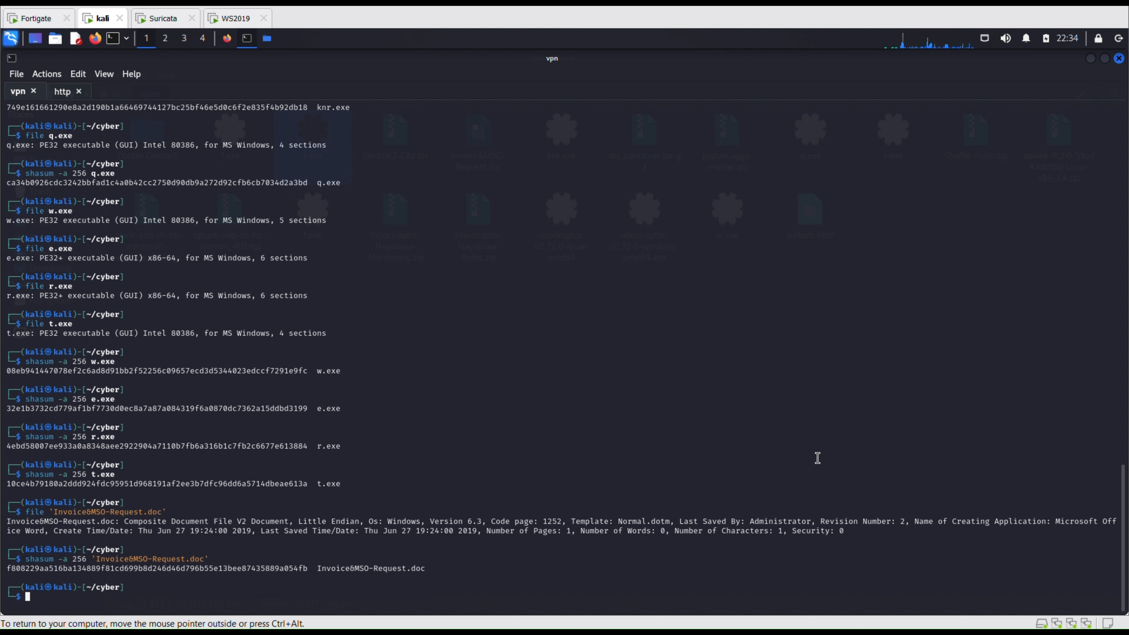
# Check knr.exe's file type and SHA-256 hash: PE32 executable, hash beginning 749e1616.
pyautogui.write('file ')
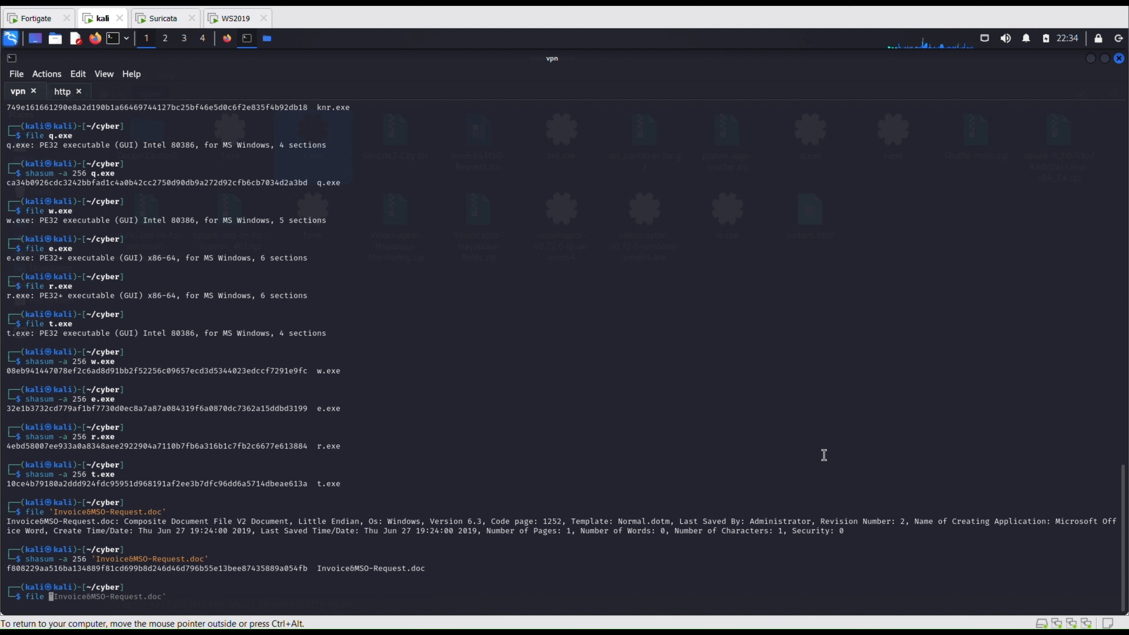
pyautogui.write('knr.exe')
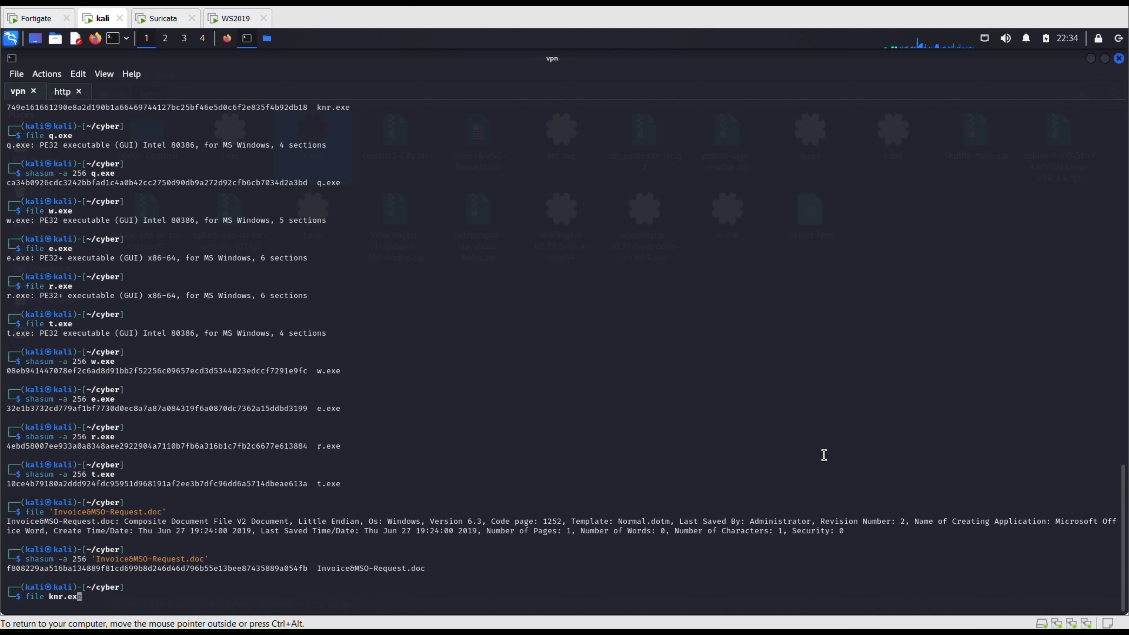
pyautogui.press('Return')
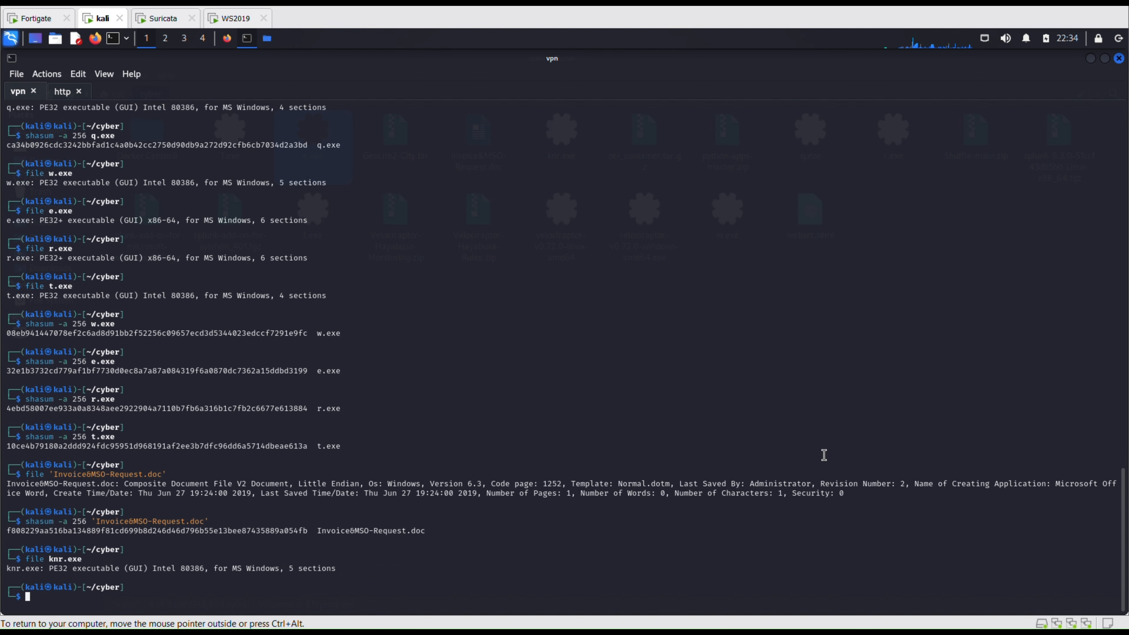
pyautogui.write('shas')
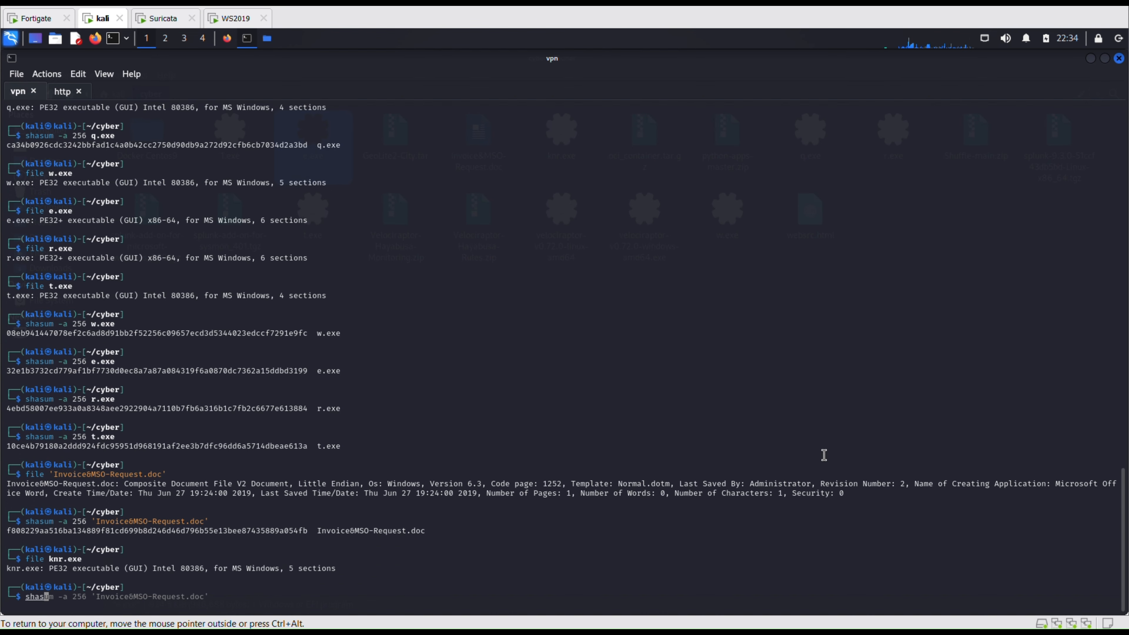
pyautogui.write('um -a 256 knr')
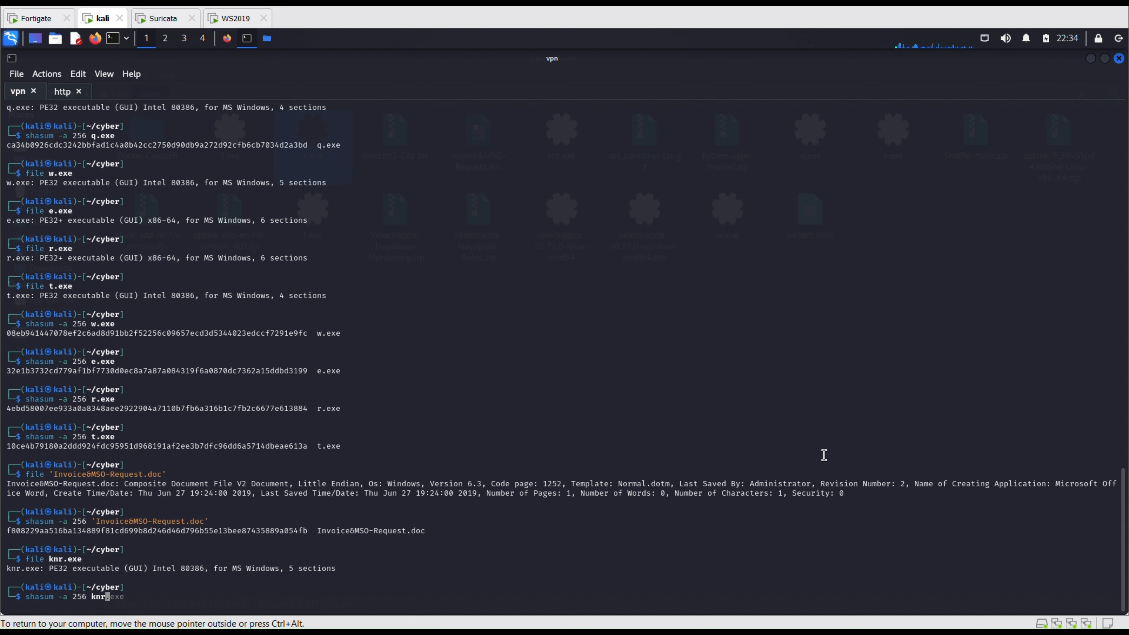
pyautogui.press('Right')
pyautogui.press('Return')
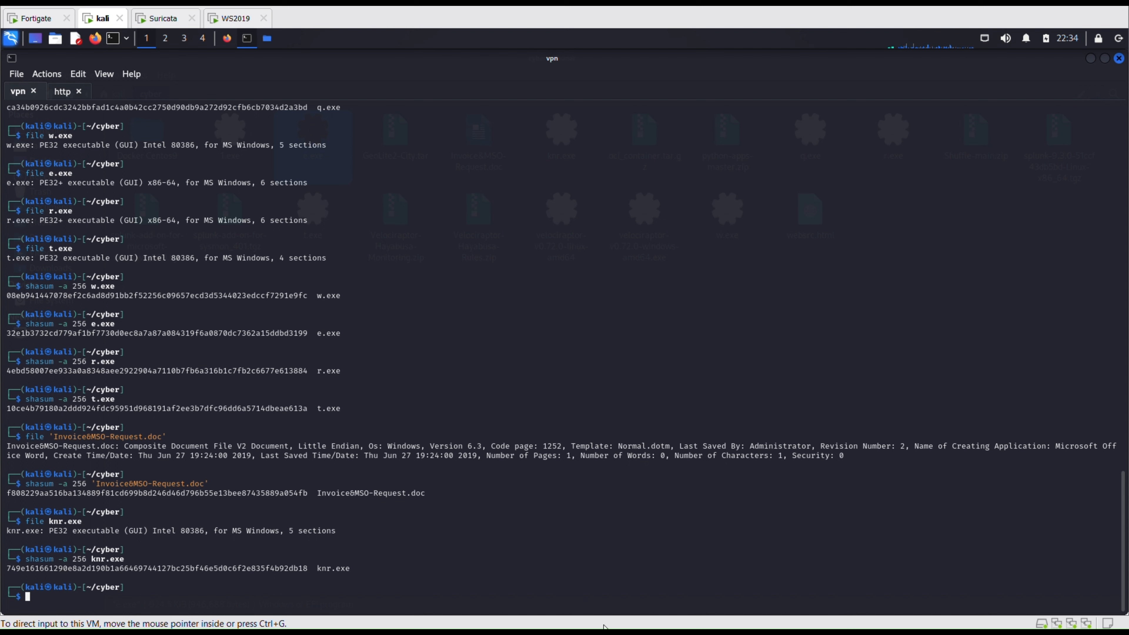
# On the Windows machine, select pcap-2-of-5 in Explorer and close the first capture's HTTP object list.
pyautogui.click(239, 19)
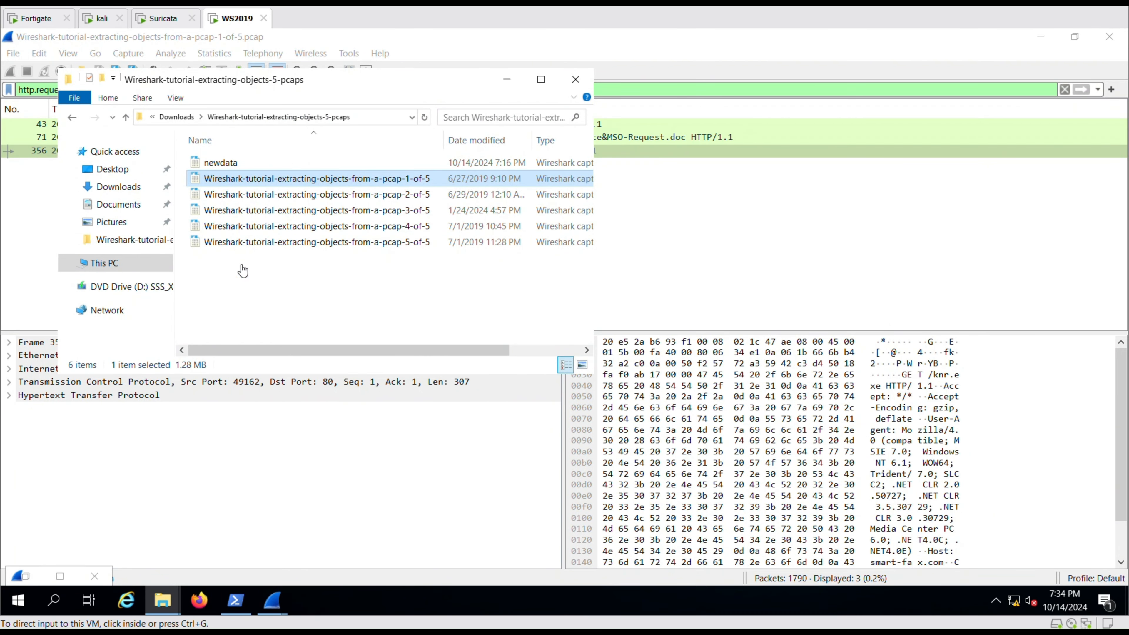
pyautogui.click(303, 195)
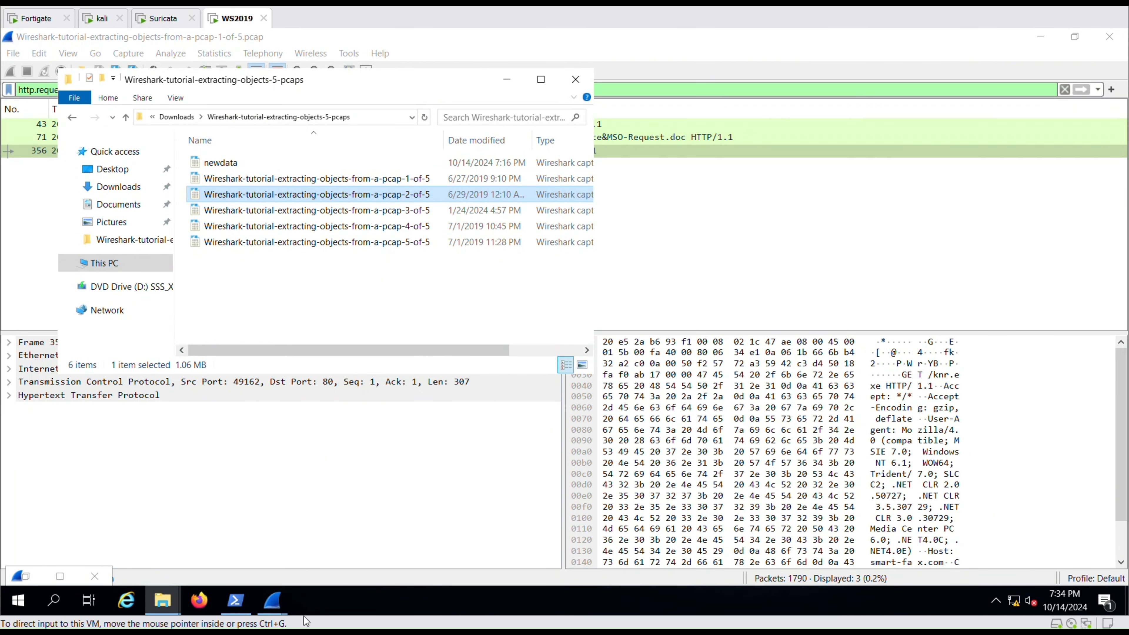
pyautogui.moveTo(264, 603)
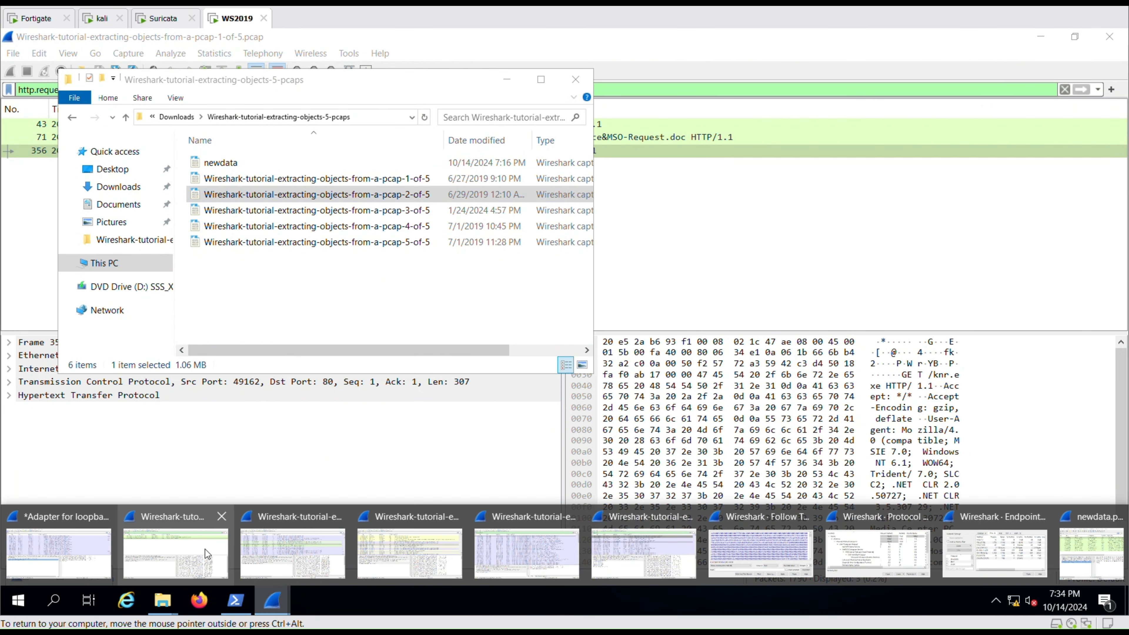
pyautogui.click(186, 551)
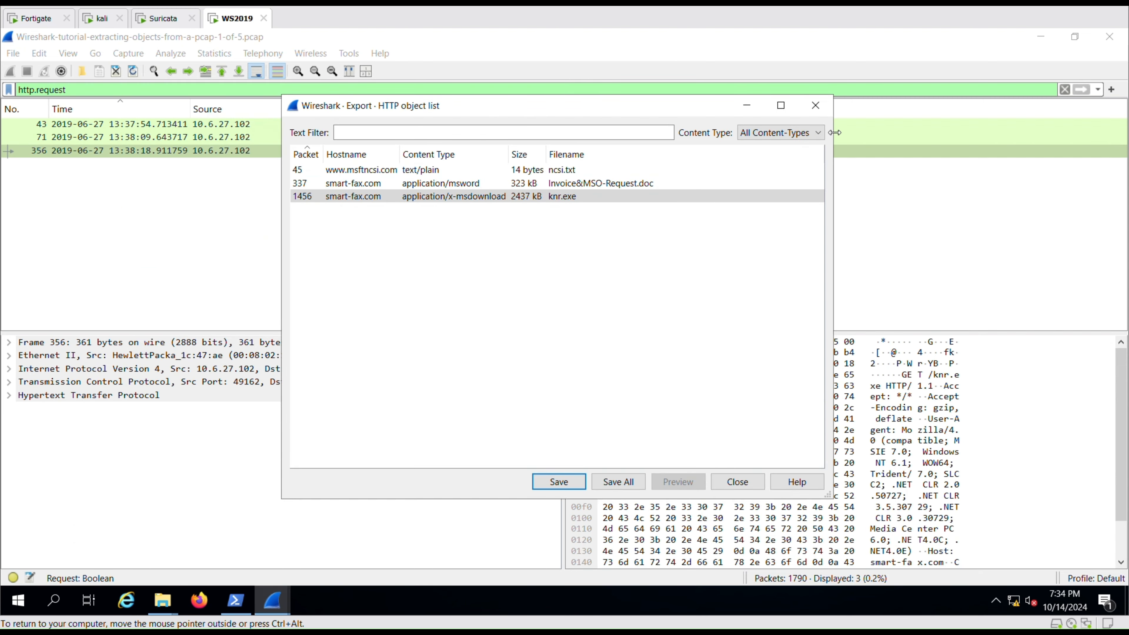
pyautogui.click(816, 105)
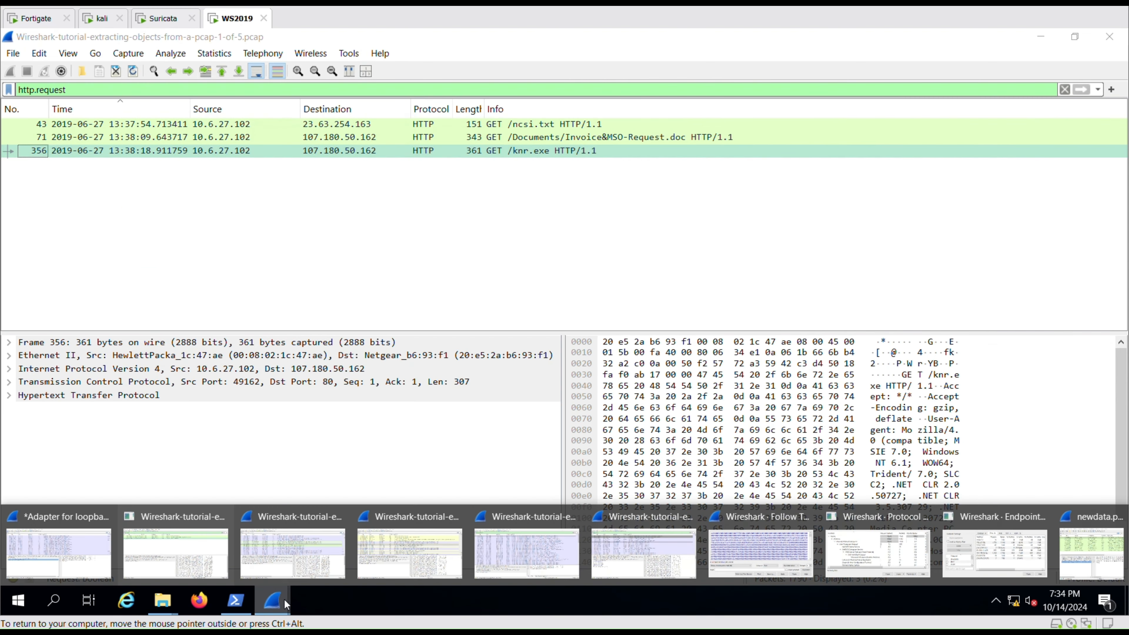
# Bring forward the Wireshark window holding the pcap-2-of-5 capture.
pyautogui.click(272, 602)
pyautogui.click(298, 559)
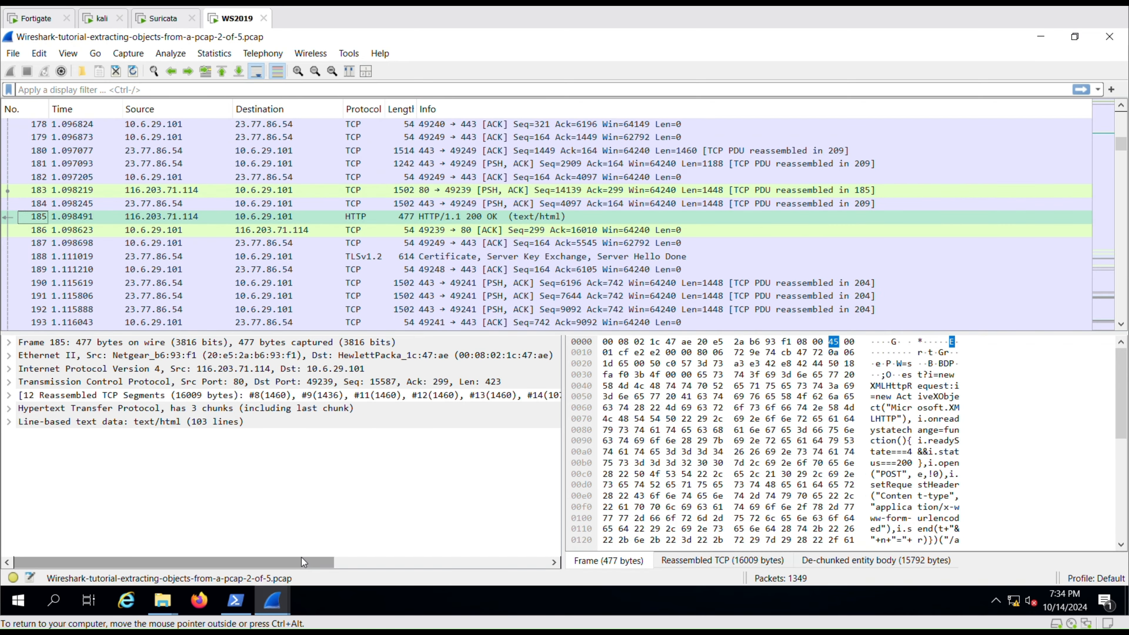
pyautogui.click(13, 53)
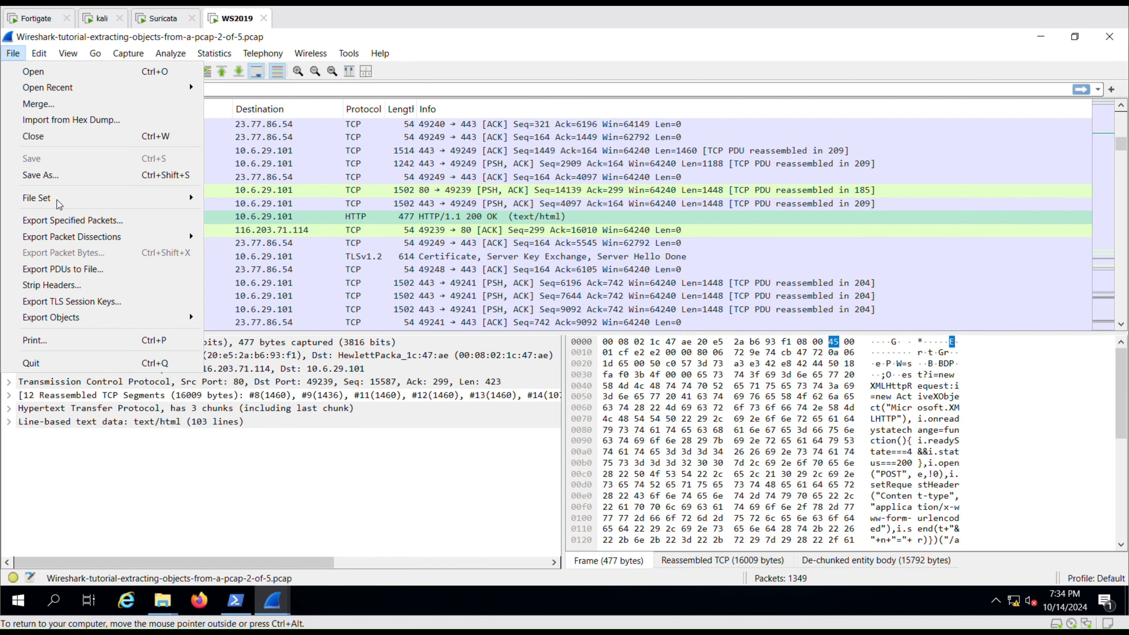
# List pcap-2-of-5's HTTP objects maximized, then try Save All into Downloads\paypal and cancel.
pyautogui.moveTo(117, 319)
pyautogui.click(234, 350)
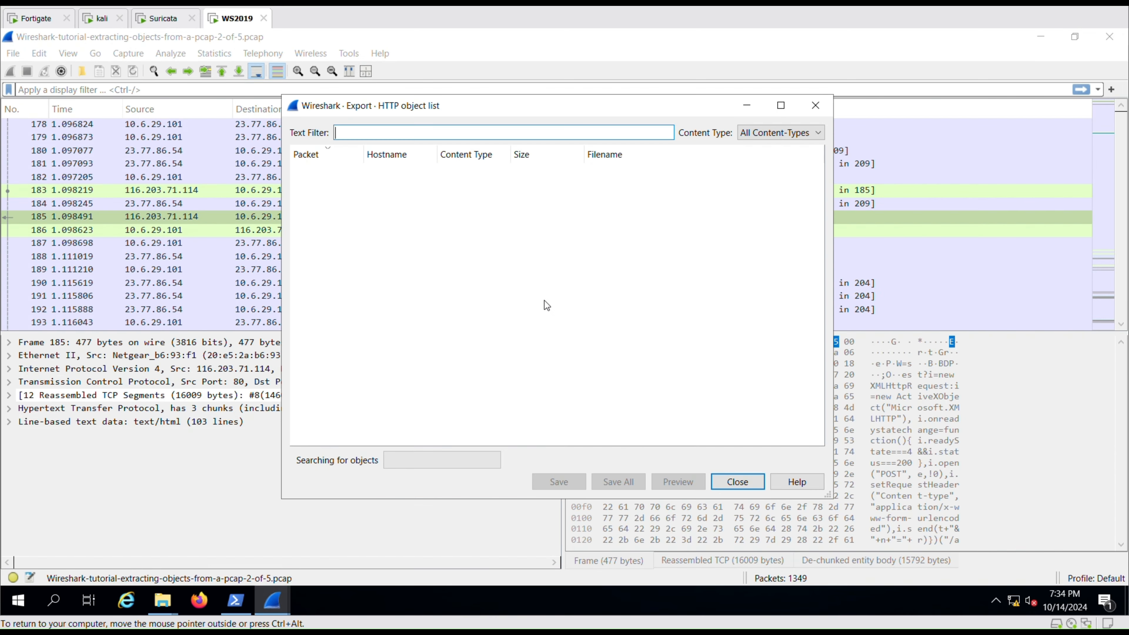
pyautogui.click(781, 106)
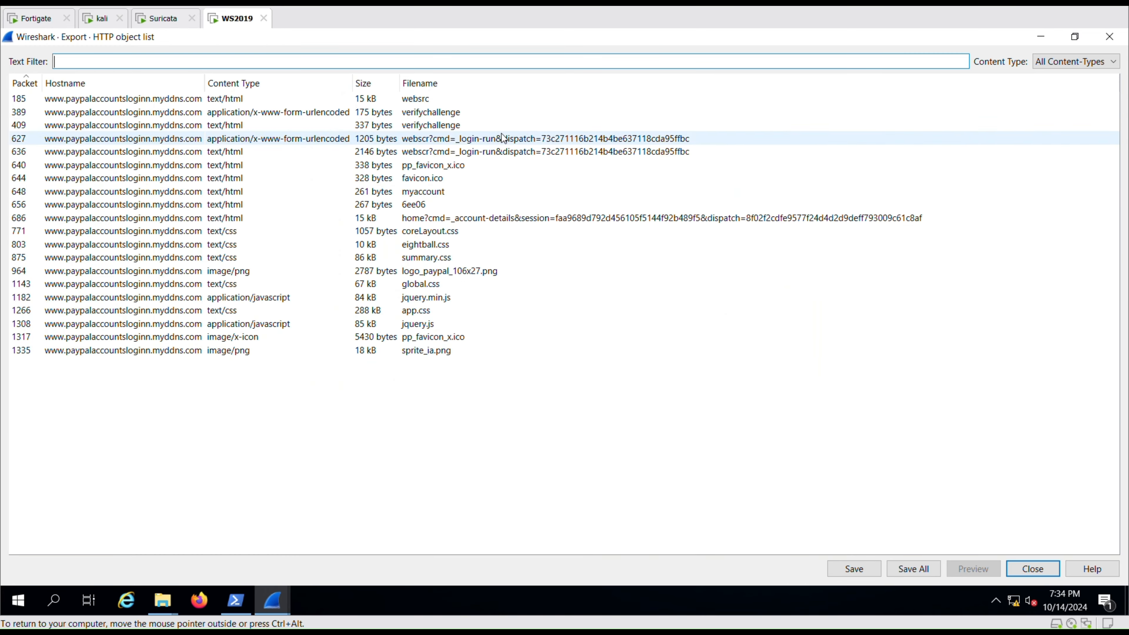
pyautogui.click(906, 568)
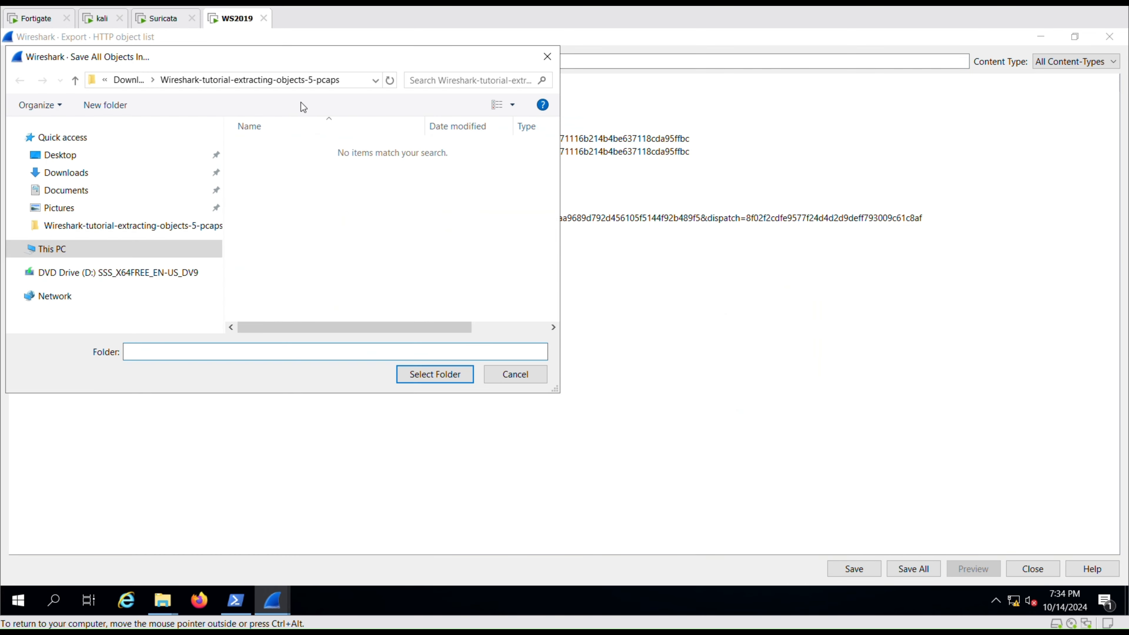
pyautogui.click(124, 81)
pyautogui.click(277, 172)
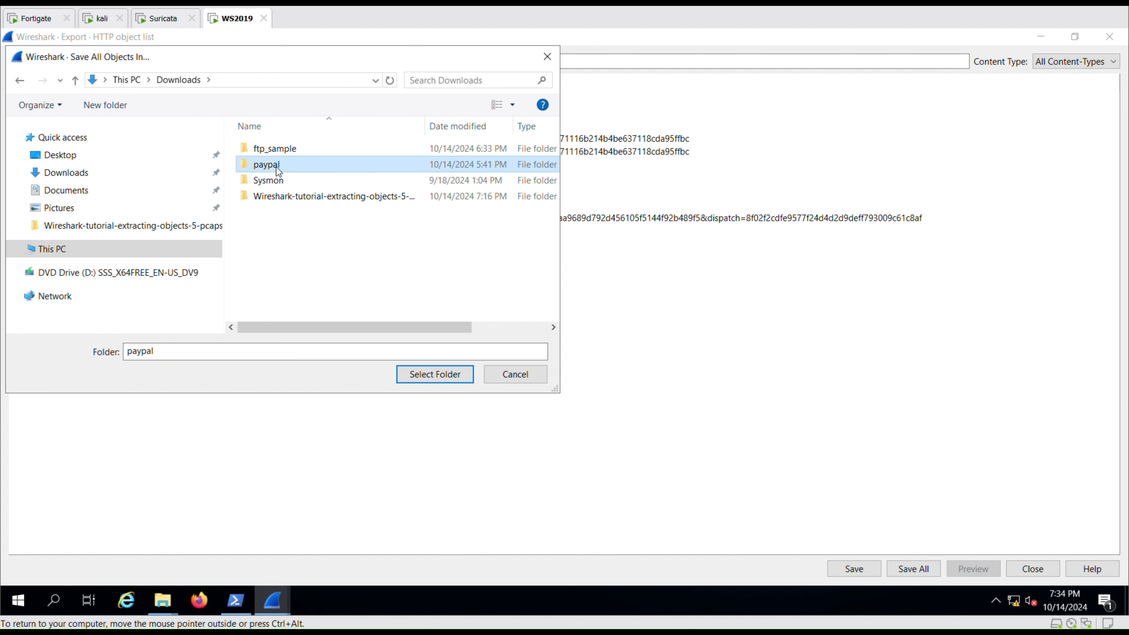
pyautogui.click(537, 375)
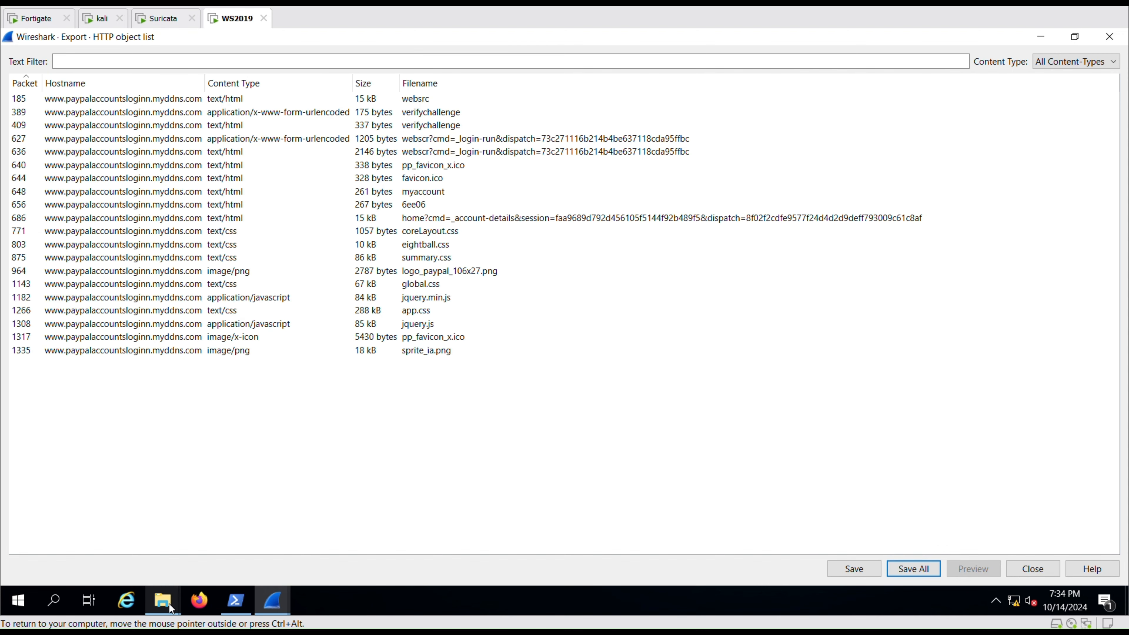
pyautogui.moveTo(168, 604)
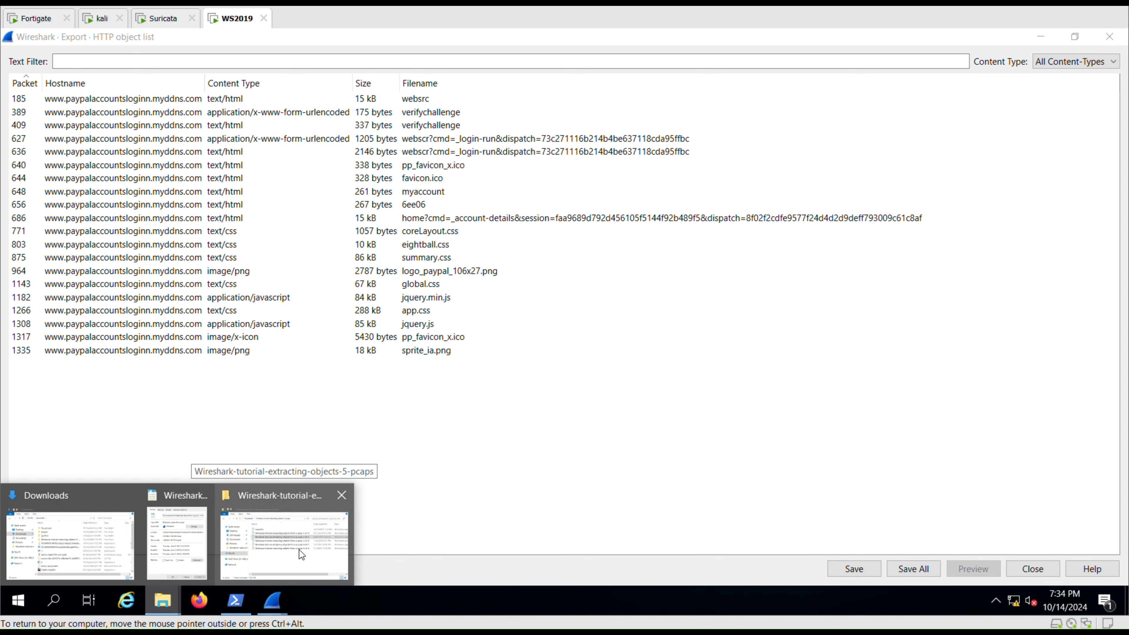
# Navigate File Explorer to the Downloads paypal folder and maximize the window.
pyautogui.click(250, 553)
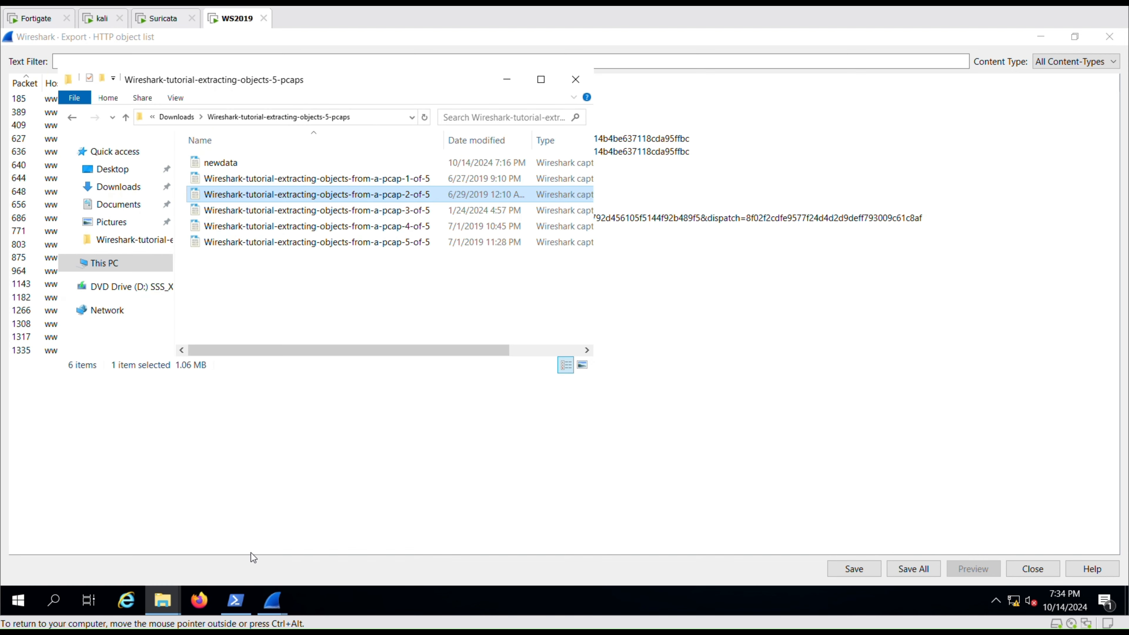
pyautogui.click(176, 117)
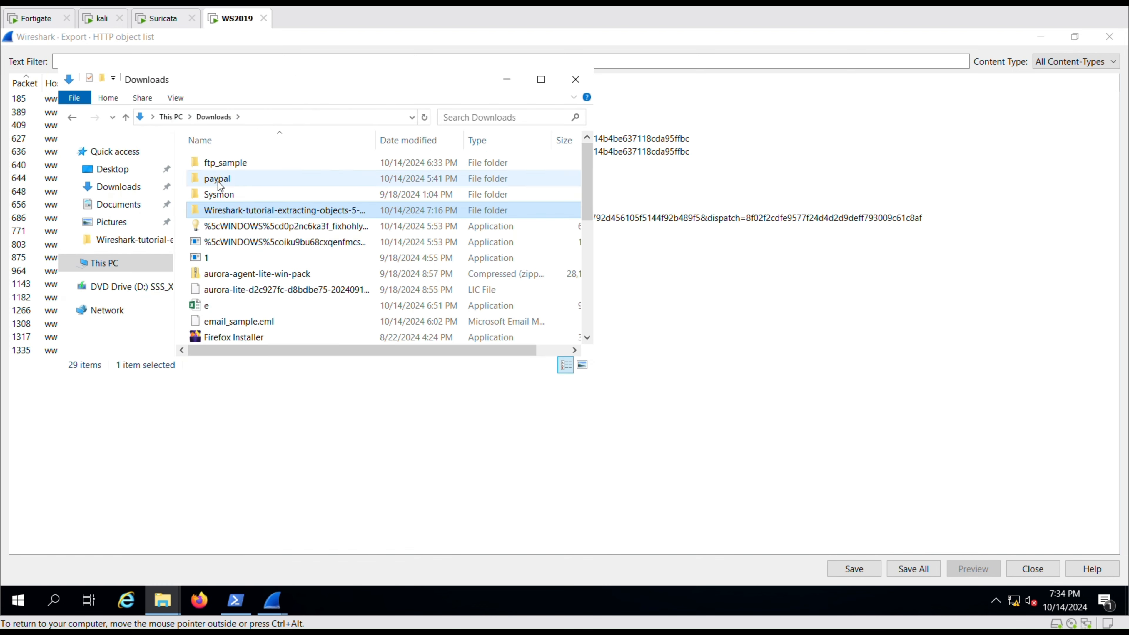
pyautogui.scroll(-3, 250, 276)
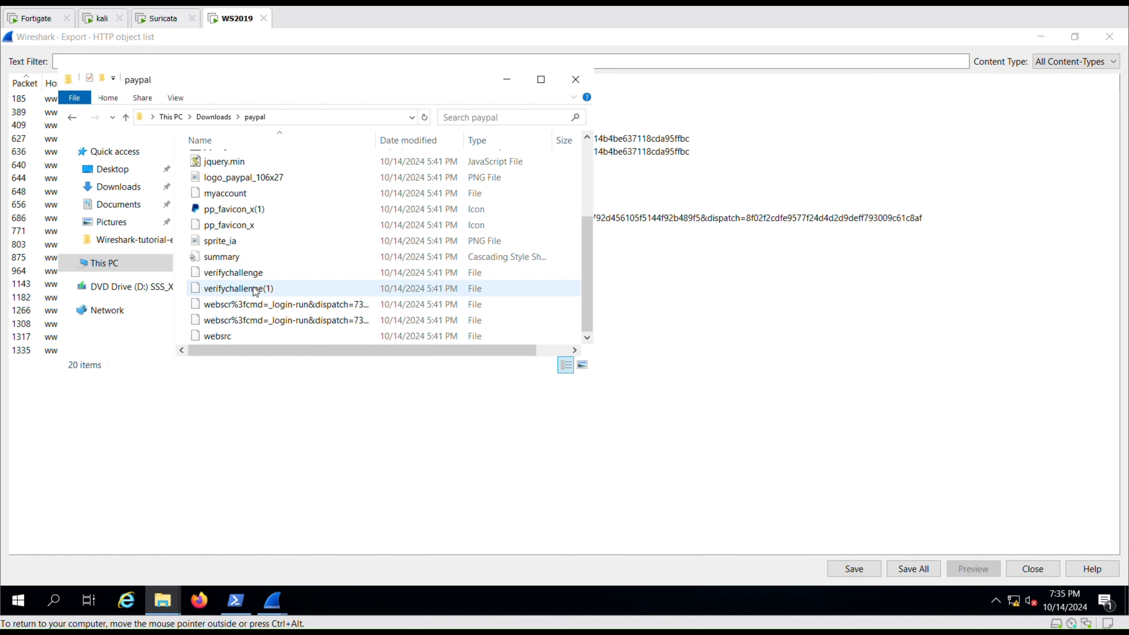
pyautogui.click(538, 83)
# Open the websrc file from the paypal folder in Firefox.
pyautogui.click(160, 419)
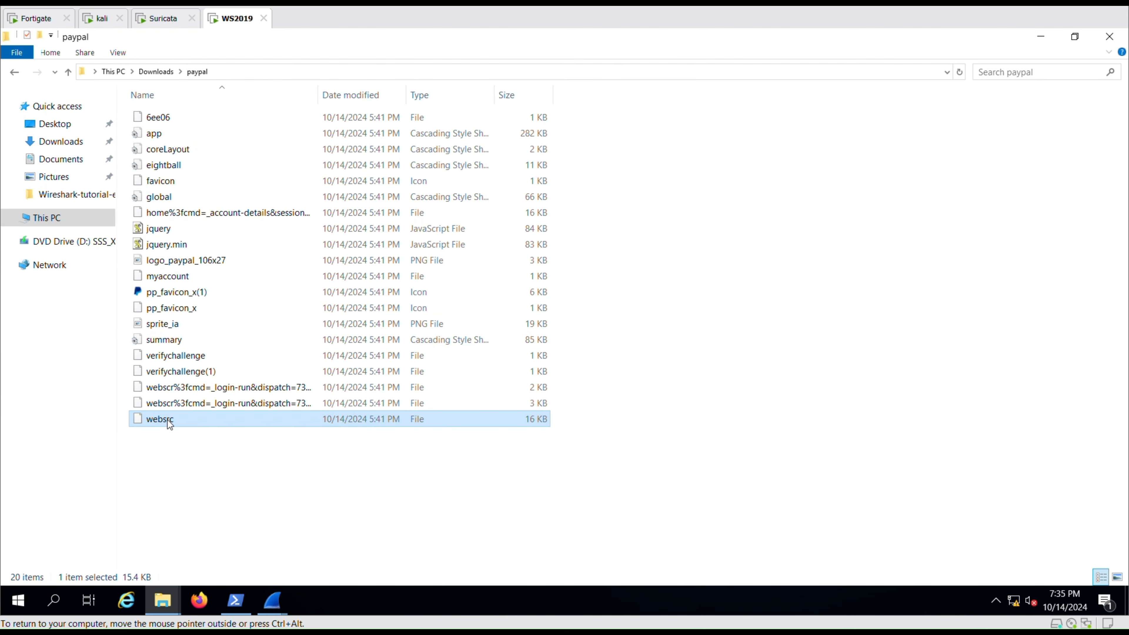
pyautogui.press('Return')
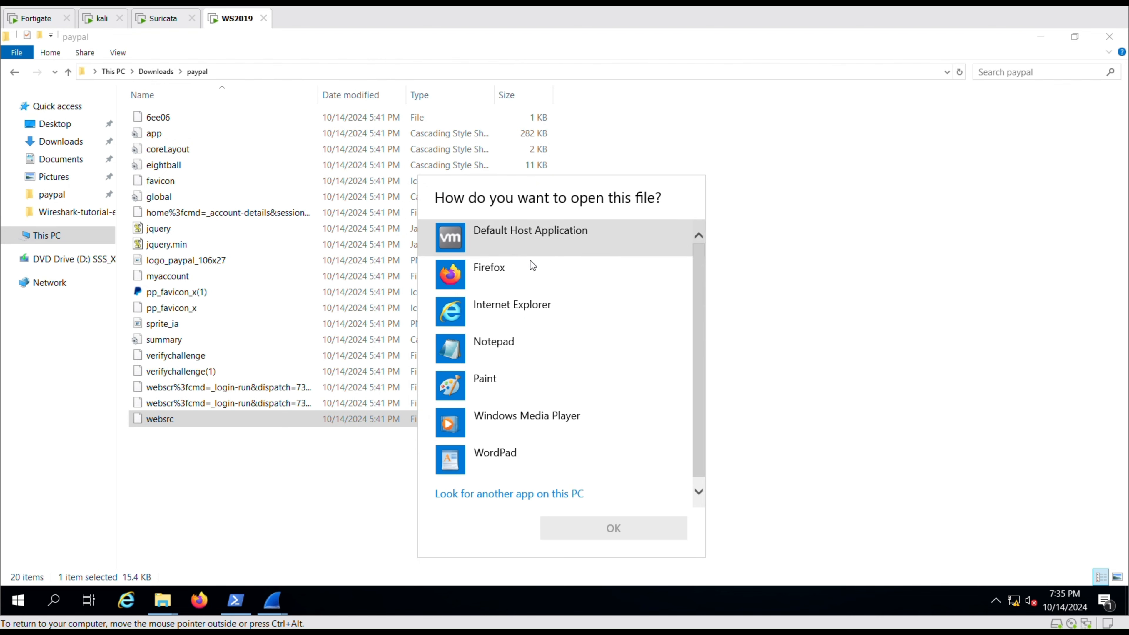
pyautogui.click(527, 272)
pyautogui.click(564, 529)
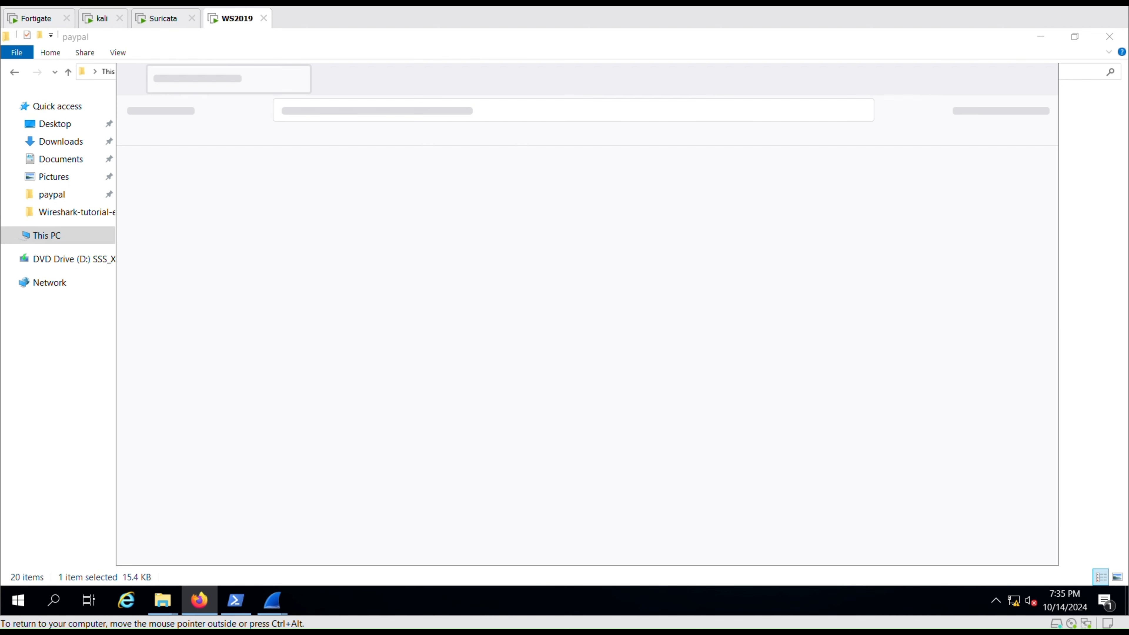
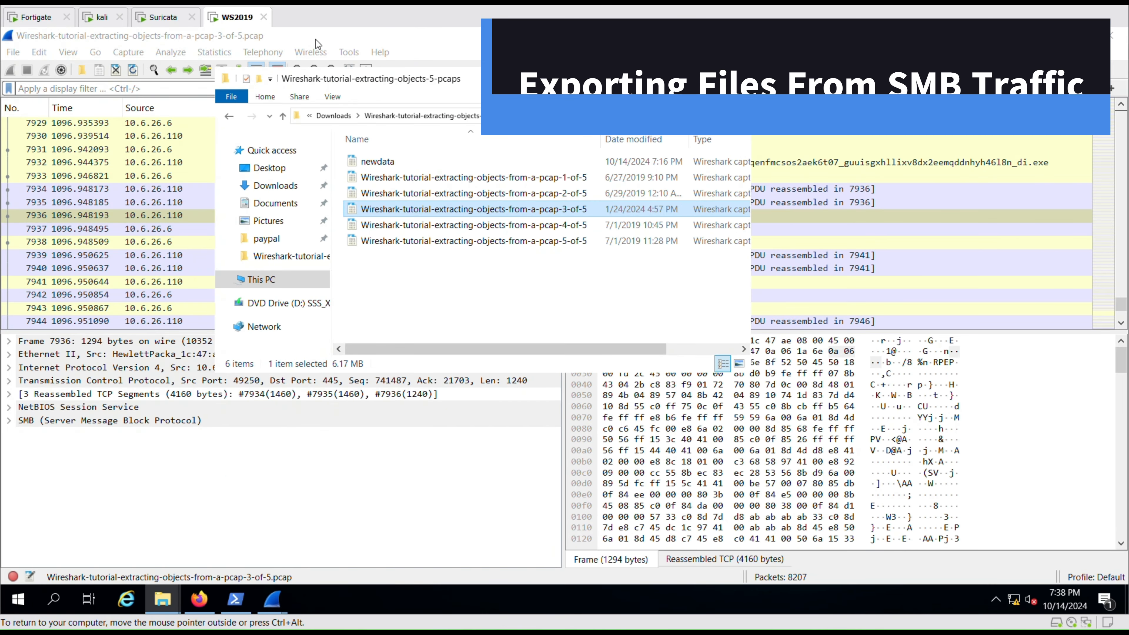
# Open Wireshark's SMB object export list and maximize it.
pyautogui.click(316, 40)
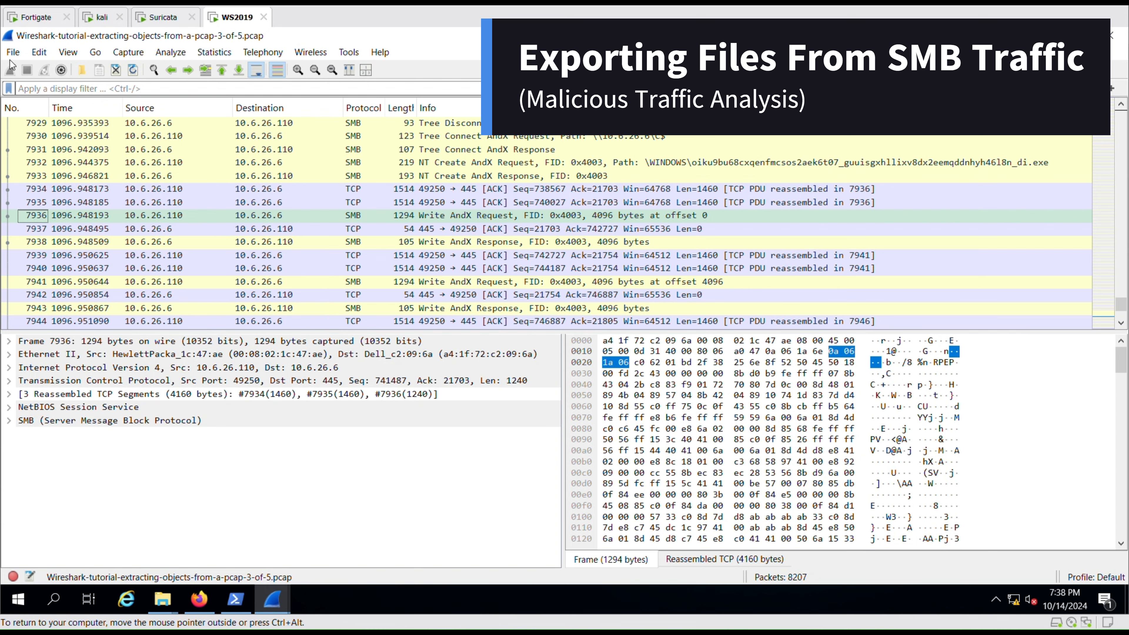
pyautogui.click(13, 52)
pyautogui.moveTo(45, 316)
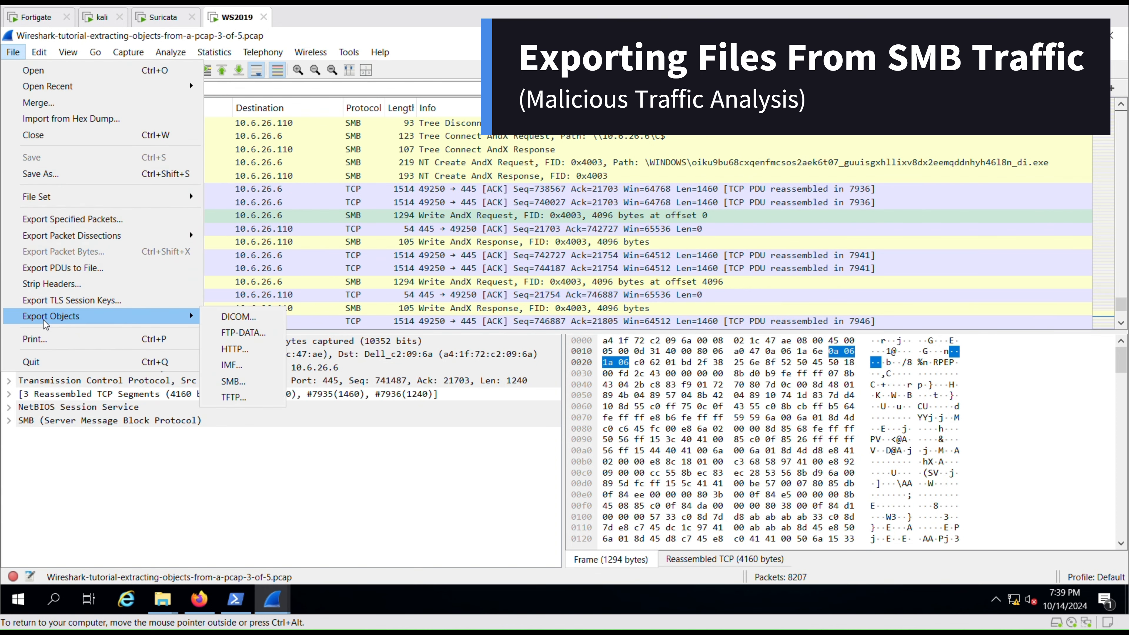
pyautogui.click(230, 383)
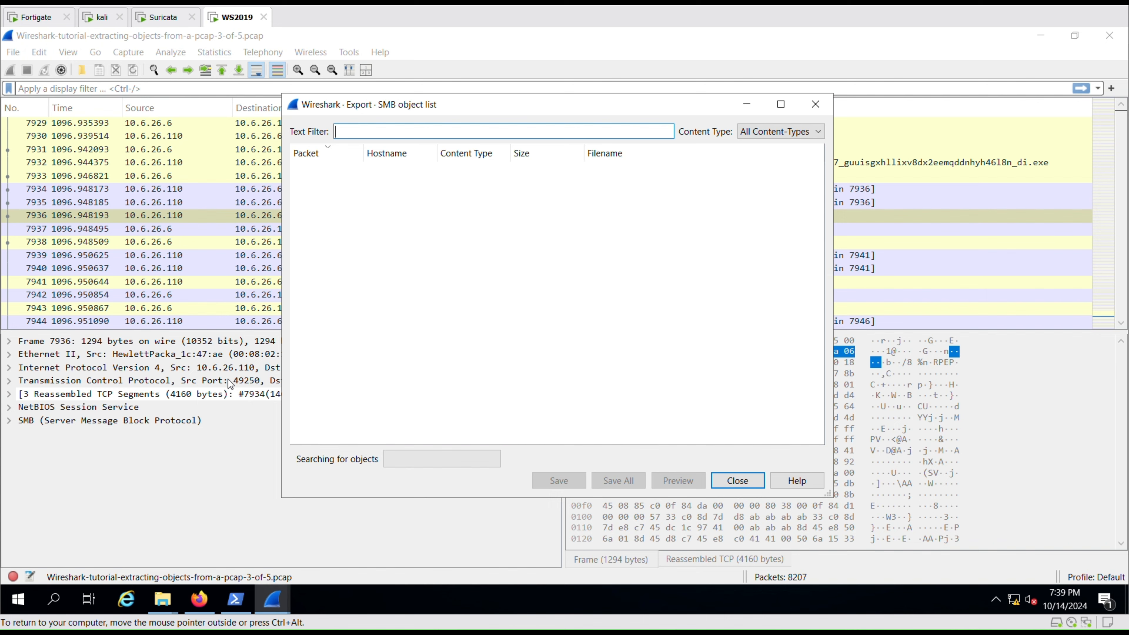
pyautogui.click(780, 105)
# Save the 712 kB executable from packet 7058 to Downloads as sample1.exe, replacing the existing file.
pyautogui.click(524, 140)
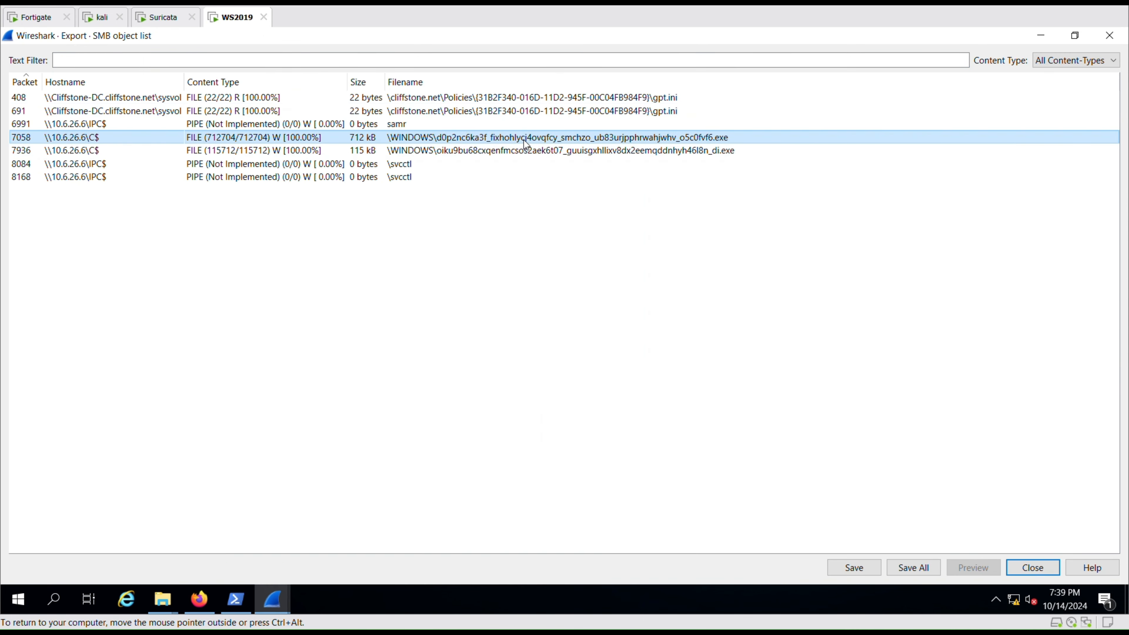
pyautogui.click(525, 152)
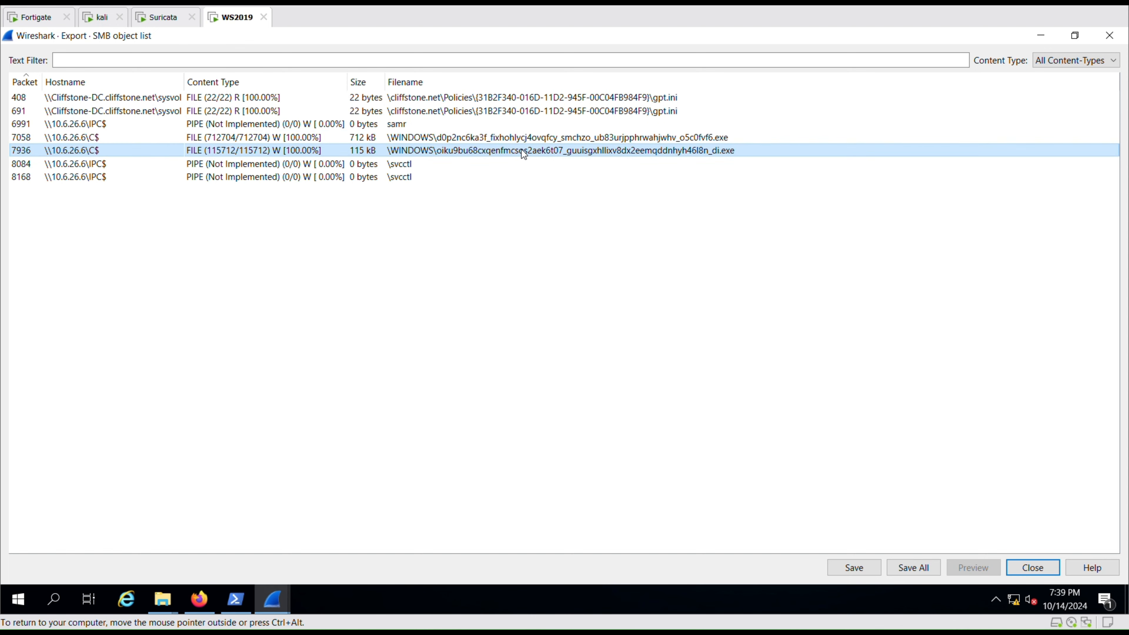
pyautogui.click(529, 138)
pyautogui.click(863, 571)
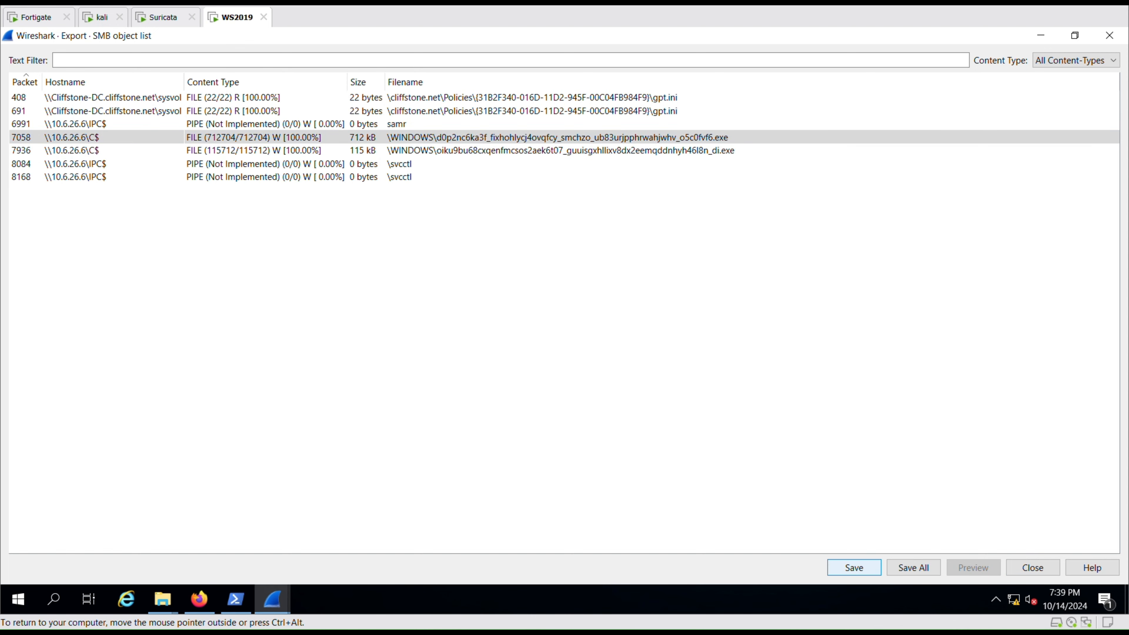
pyautogui.click(128, 79)
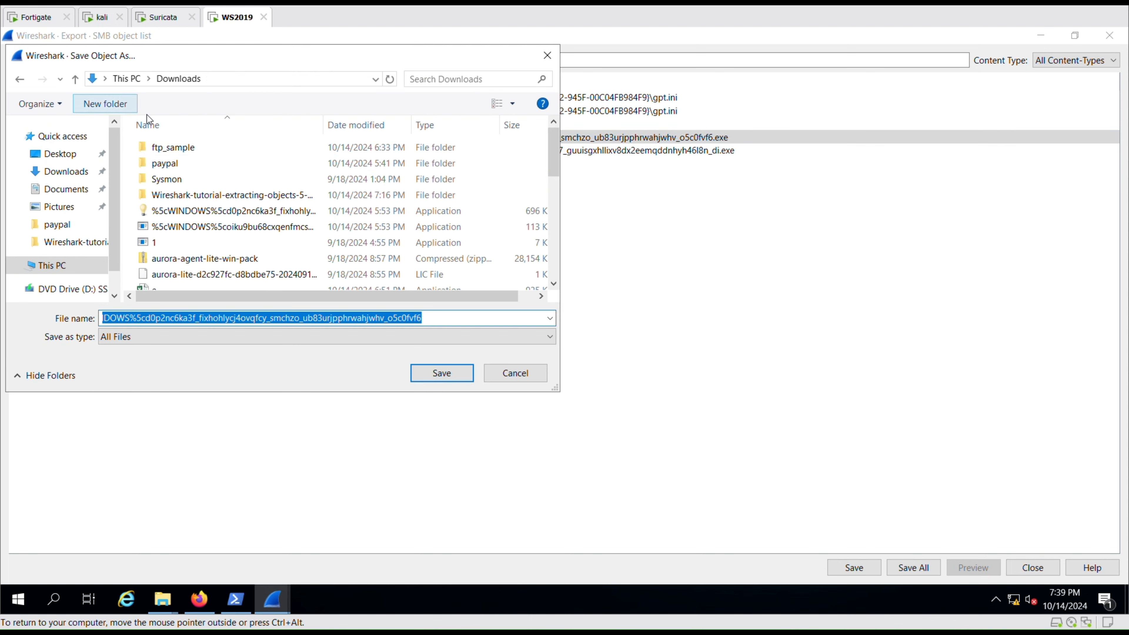
pyautogui.write('sma')
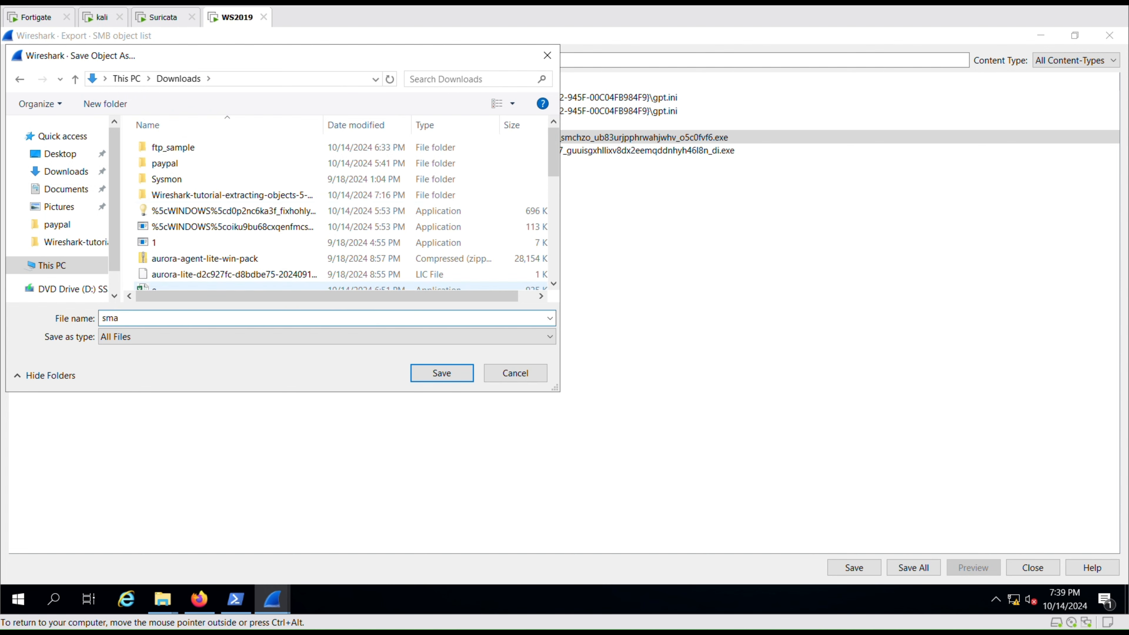
pyautogui.press('BackSpace')
pyautogui.press('BackSpace')
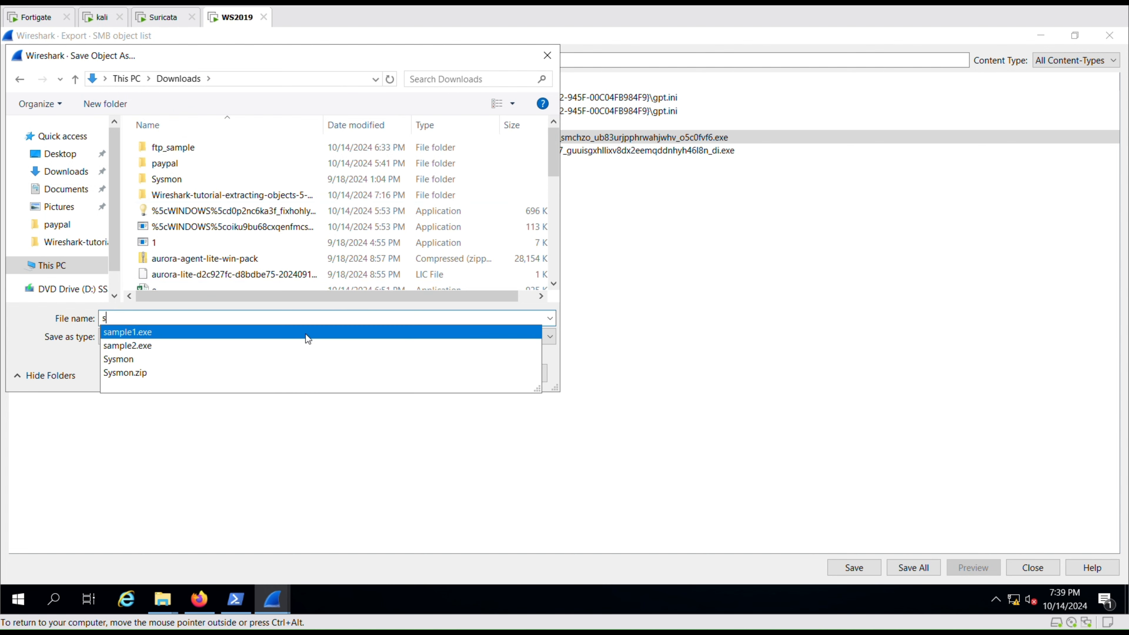
pyautogui.click(307, 341)
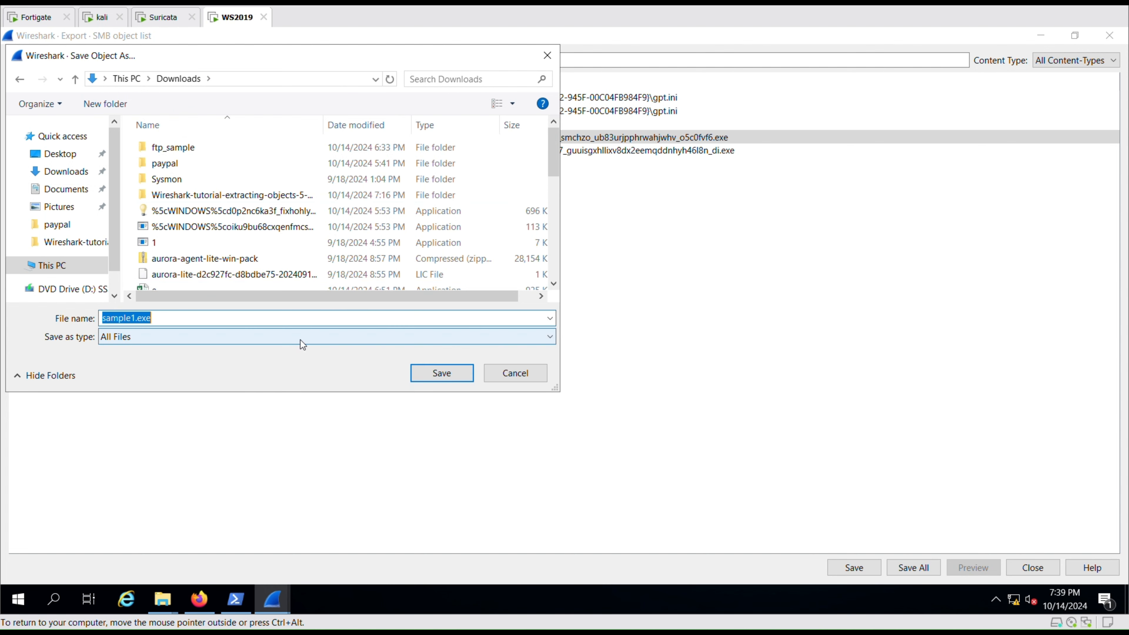
pyautogui.click(422, 376)
pyautogui.click(593, 319)
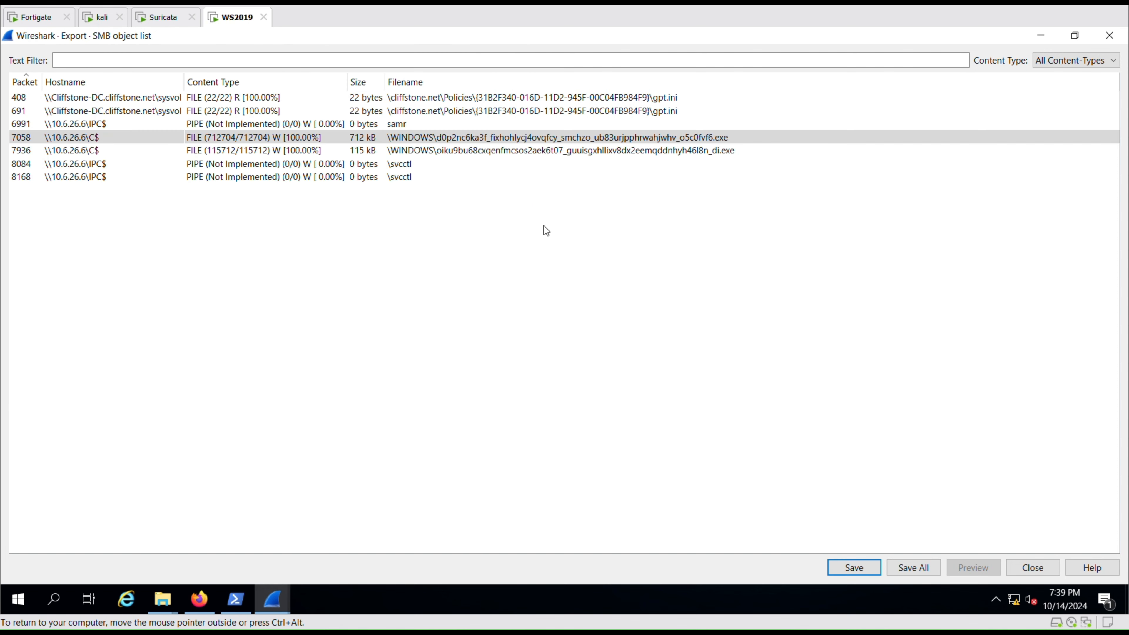
# Save the 115 kB executable from packet 7936 to Downloads as sample2.exe, replacing the existing file.
pyautogui.click(505, 150)
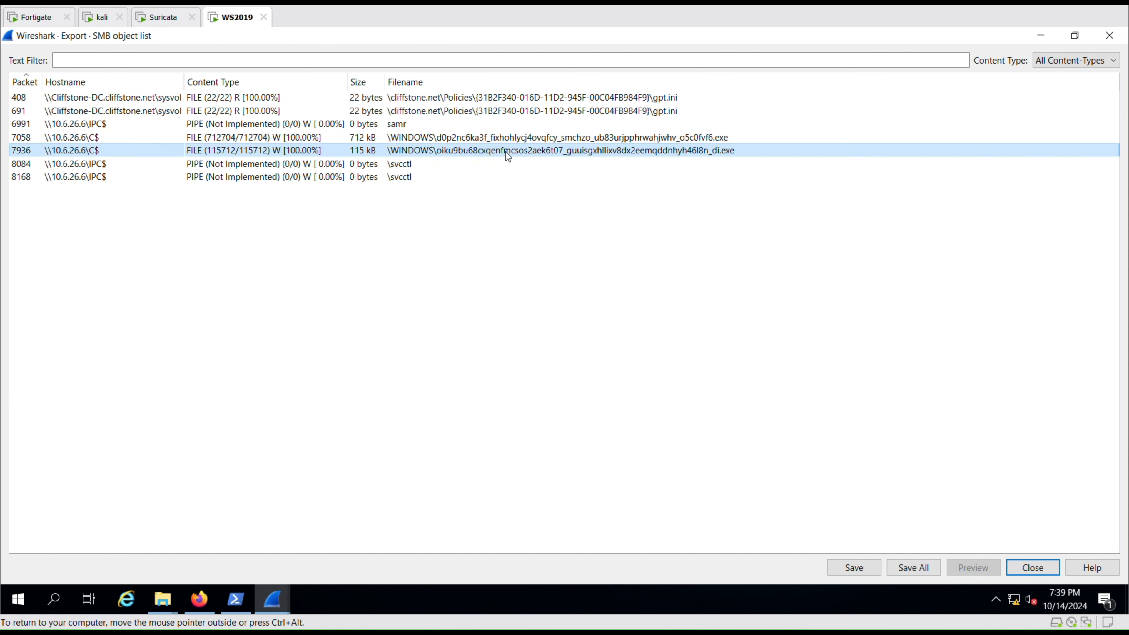
pyautogui.click(867, 570)
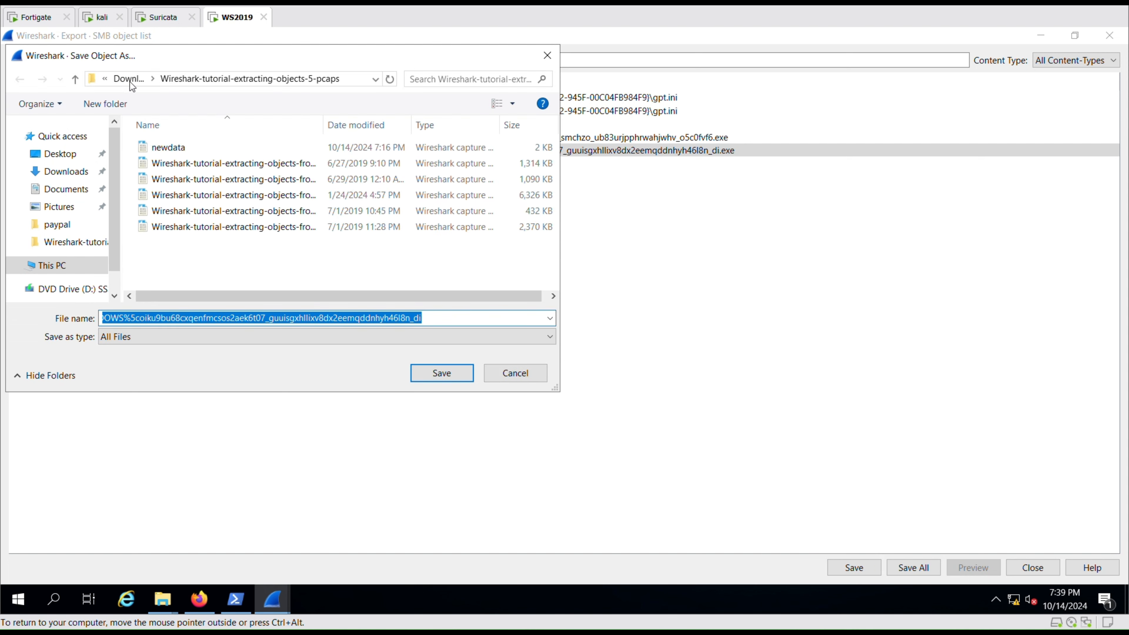
pyautogui.click(129, 79)
pyautogui.write('s')
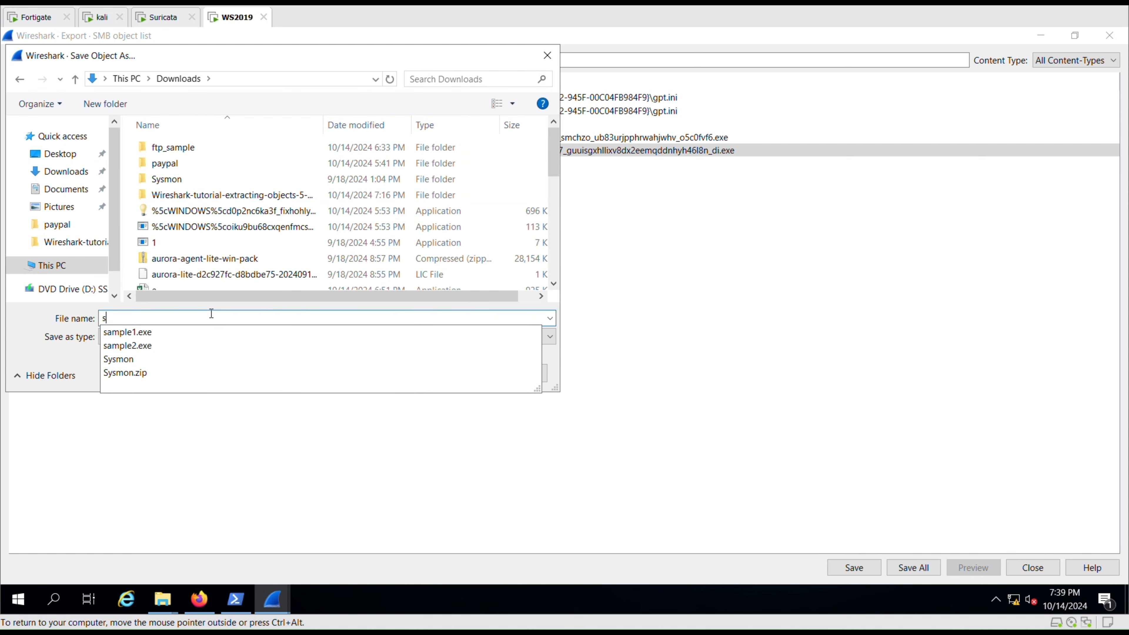
pyautogui.click(201, 345)
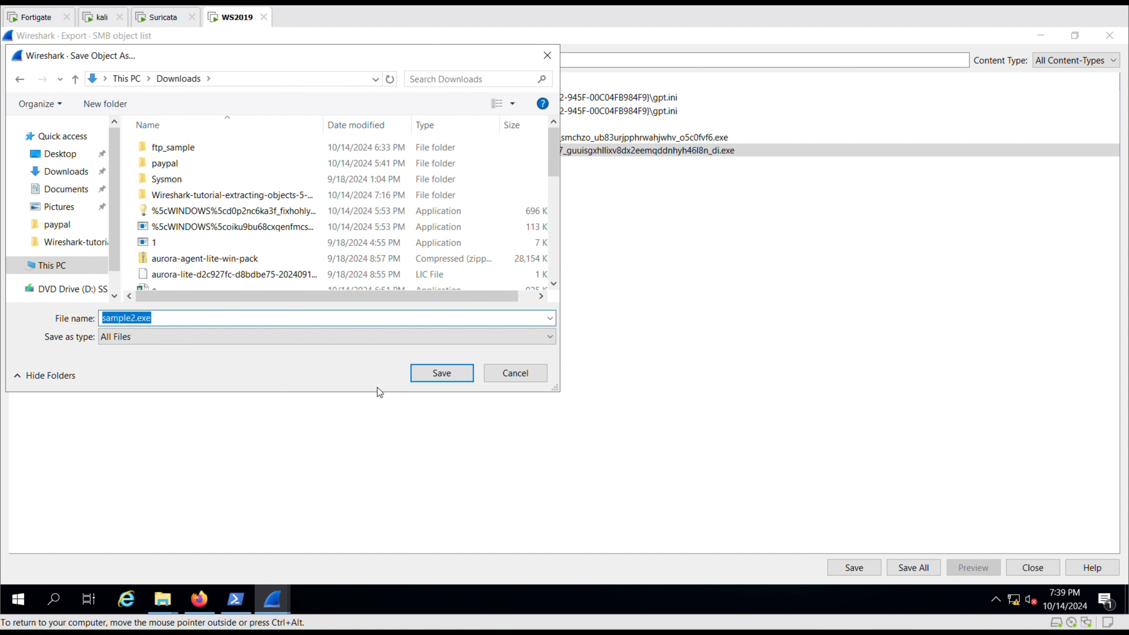
pyautogui.click(450, 376)
pyautogui.click(605, 321)
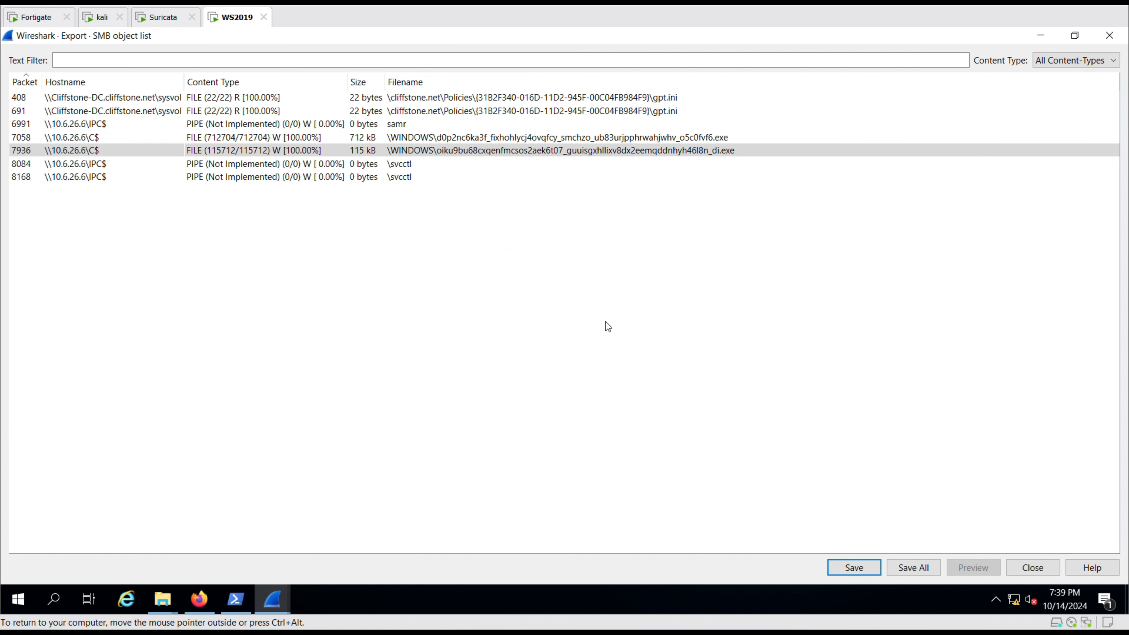
pyautogui.click(236, 599)
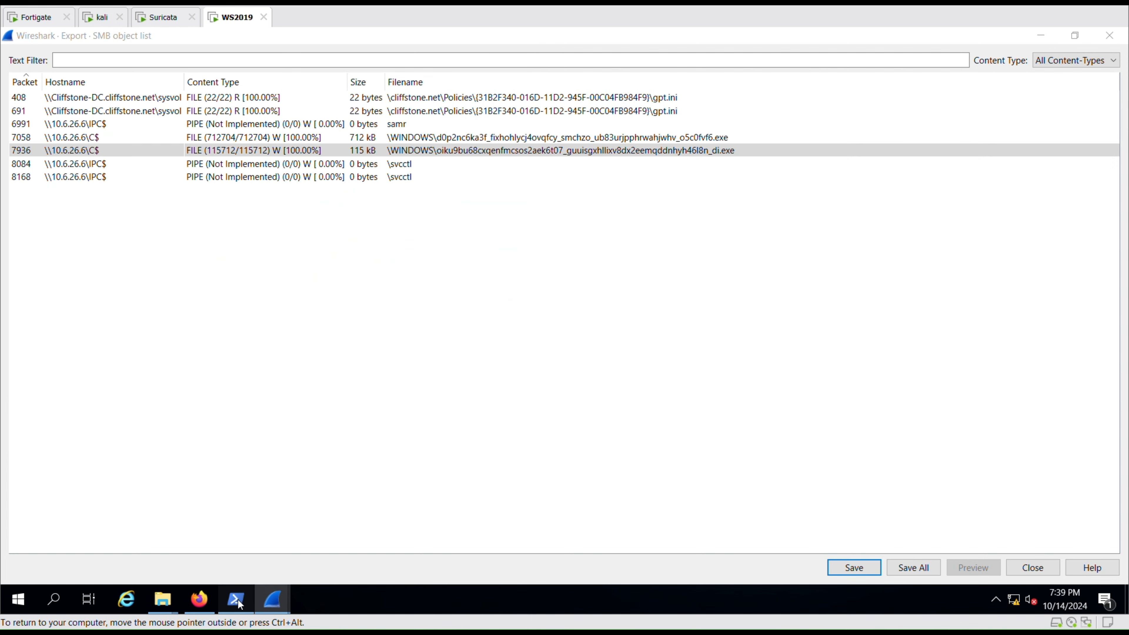
pyautogui.click(230, 464)
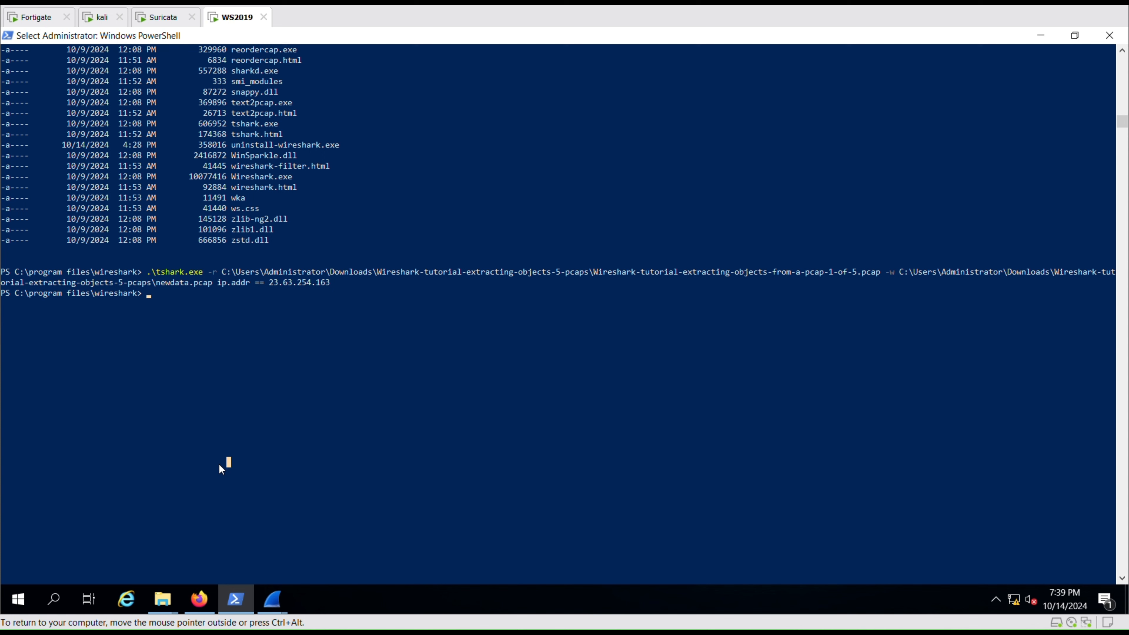
# Change to the Downloads folder and compute sample1.exe's SHA256 hash with Get-FileHash.
pyautogui.write('cd c:\\user')
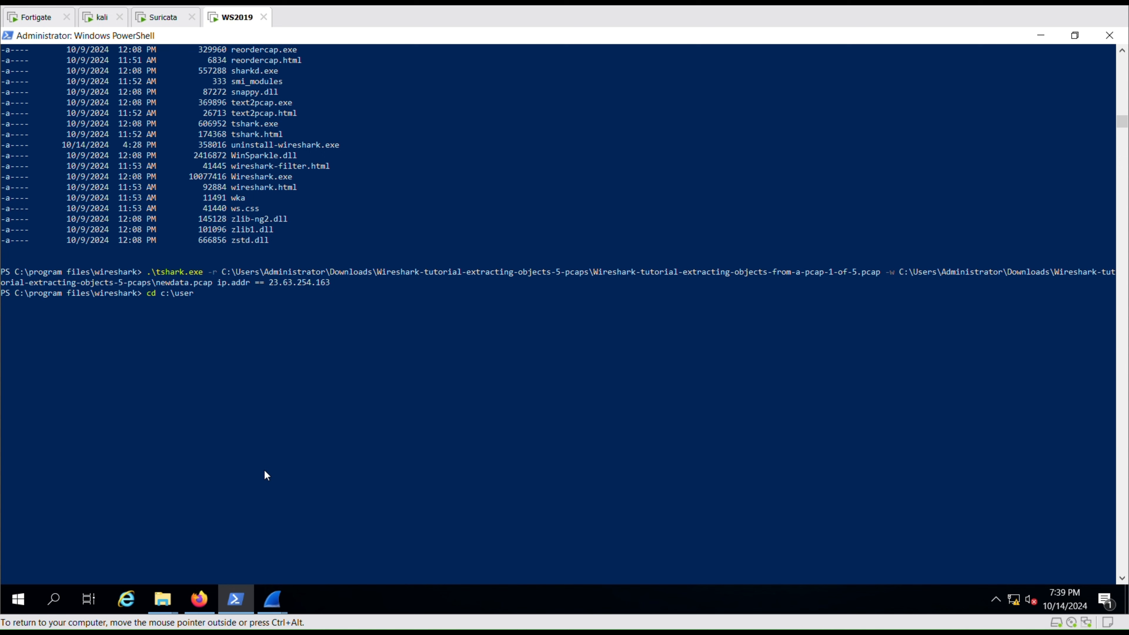
pyautogui.write('s\\administrator\\downloads')
pyautogui.press('Return')
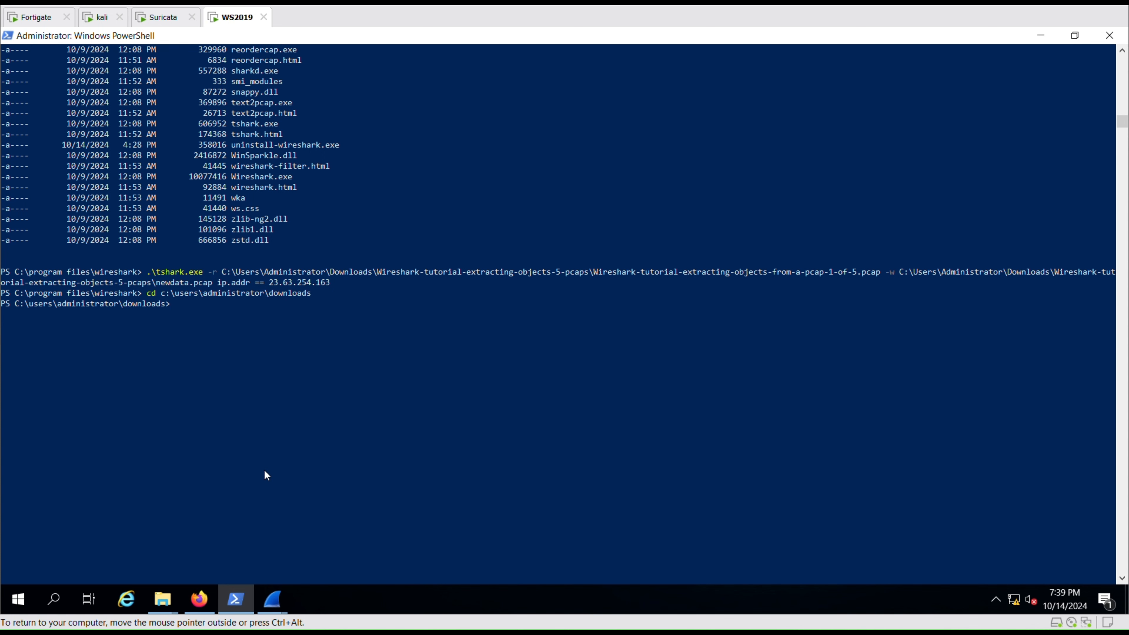
pyautogui.write('Get-Fi')
pyautogui.write('Hash sample1.exe -Algorithm')
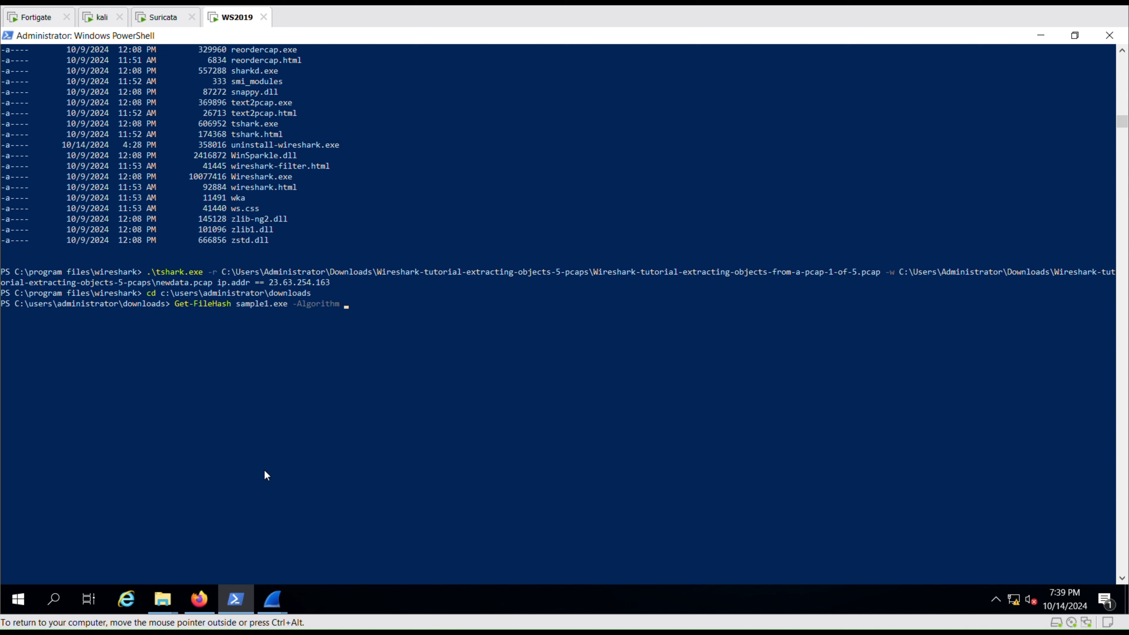
pyautogui.write(' SHA256')
pyautogui.press('Return')
# Rerun the previous hash command on sample2.exe to get its SHA256 hash.
pyautogui.press('Up')
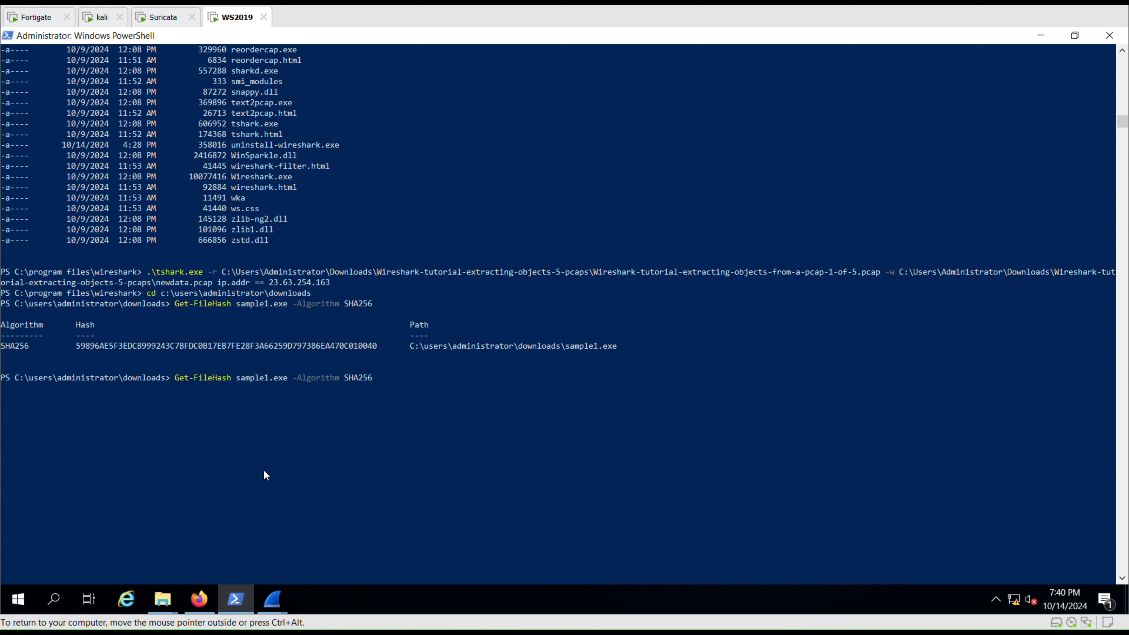
pyautogui.press('BackSpace')
pyautogui.write('2')
pyautogui.press('Return')
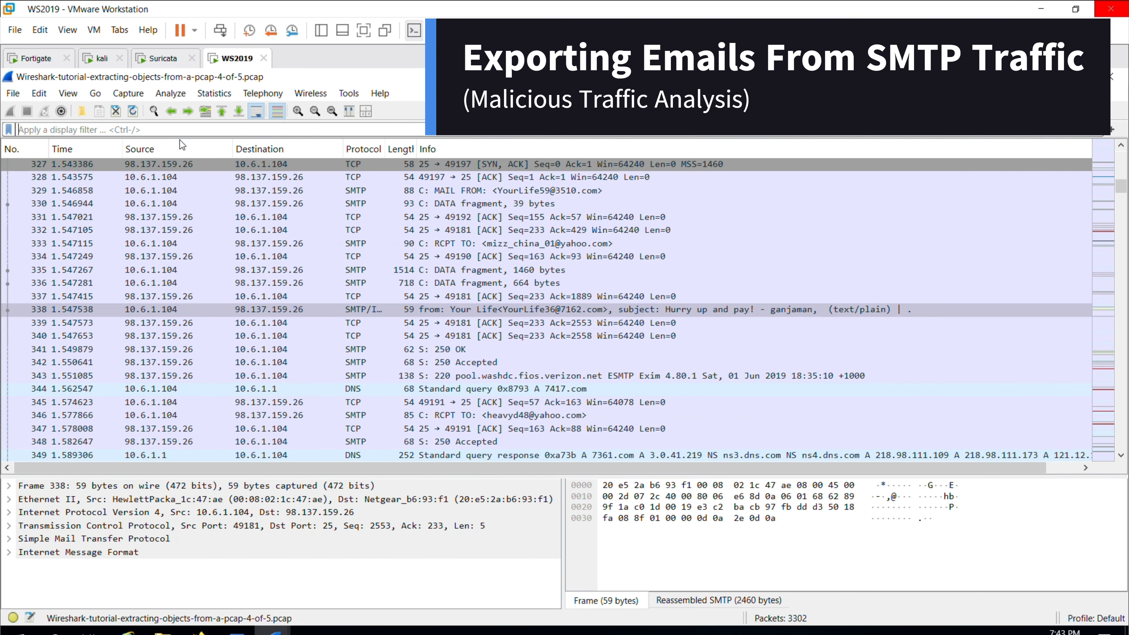
# Filter the capture with smtp.data.fragment and open the IMF email object export list.
pyautogui.write('s')
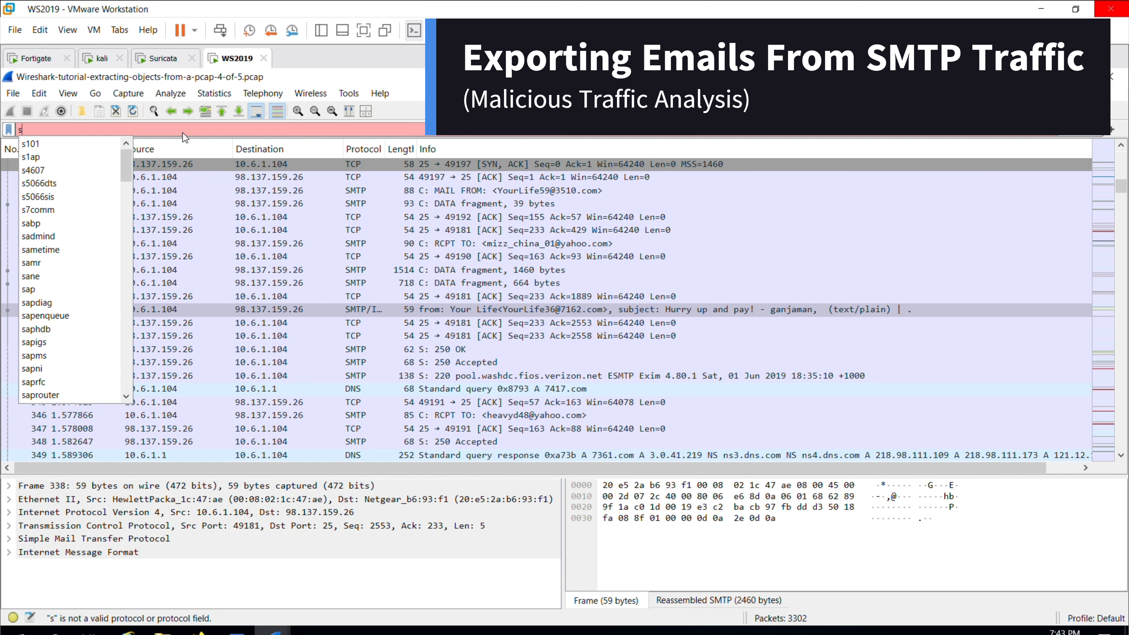
pyautogui.write('mtp.data')
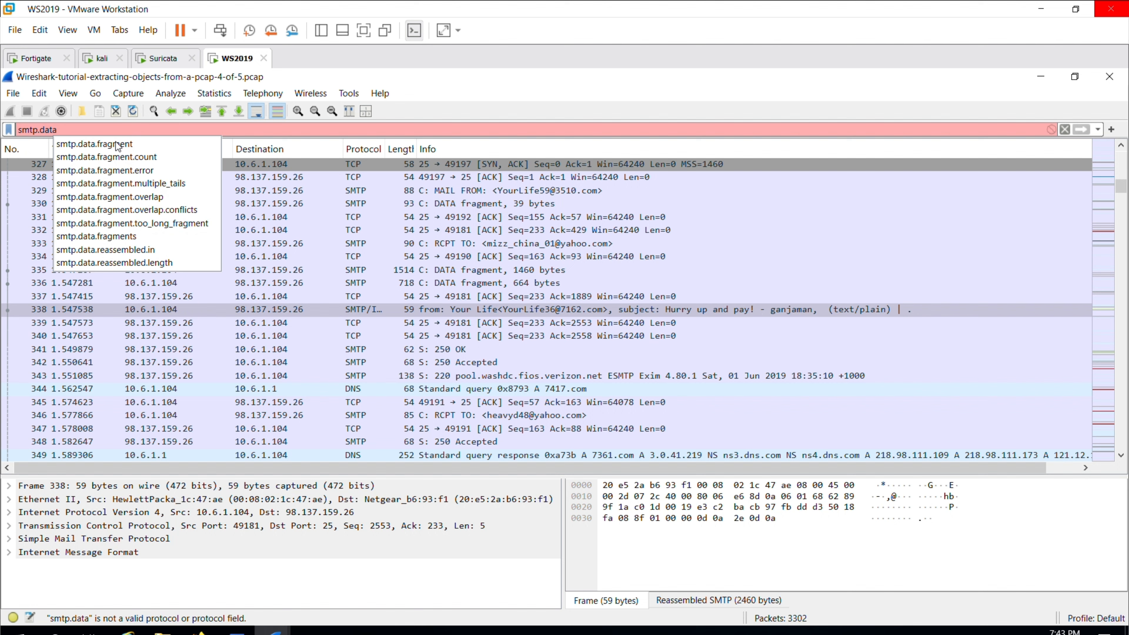
pyautogui.click(118, 145)
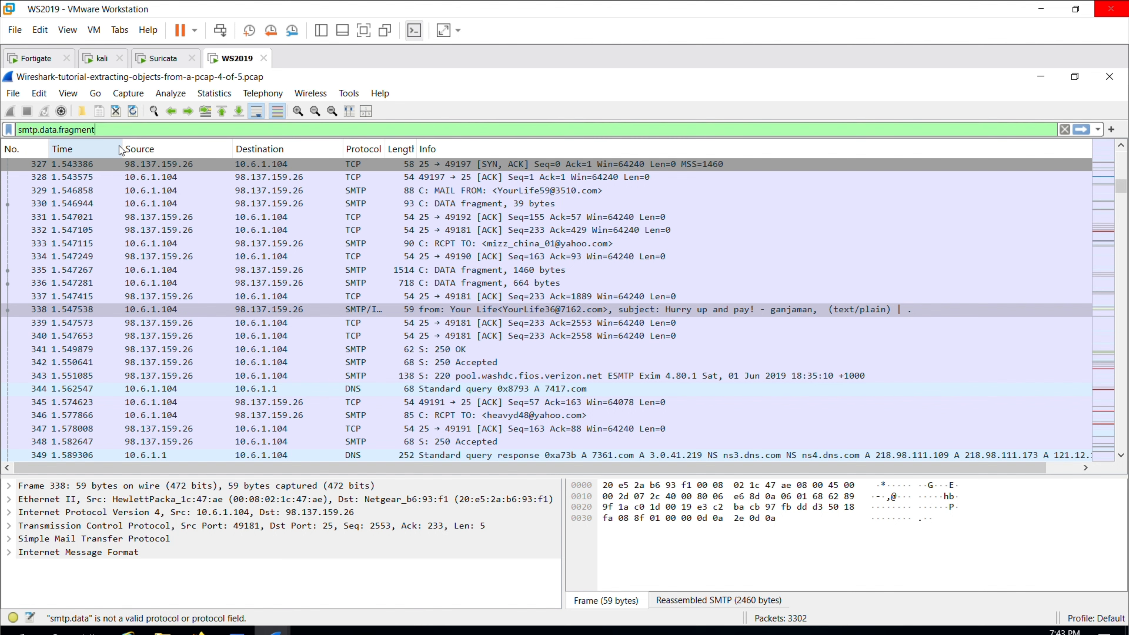
pyautogui.click(1084, 130)
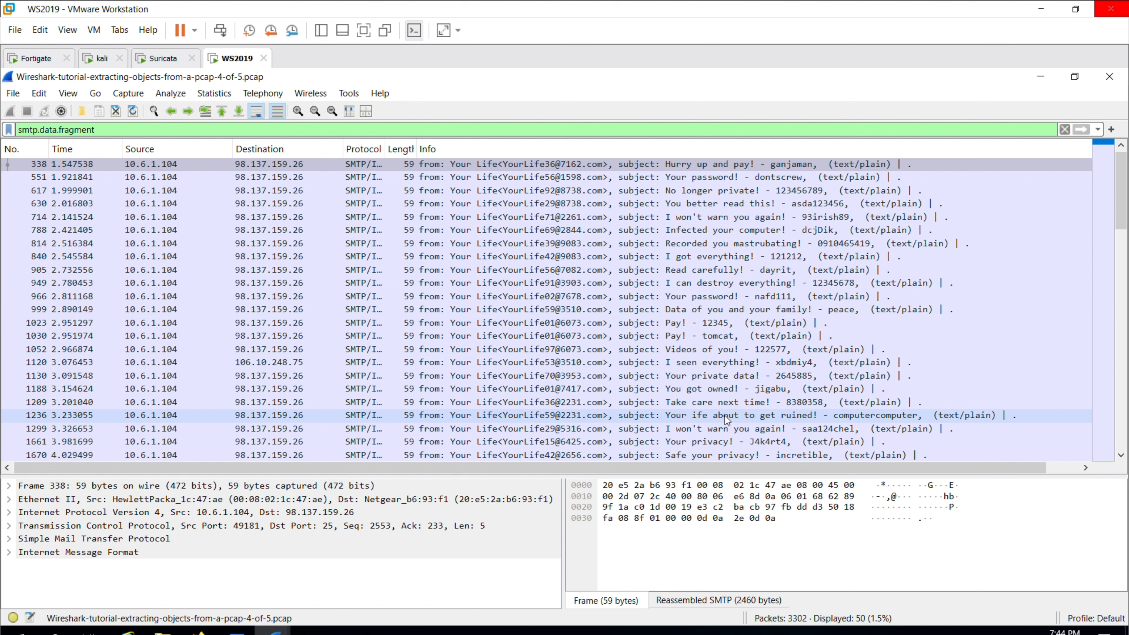
pyautogui.click(20, 97)
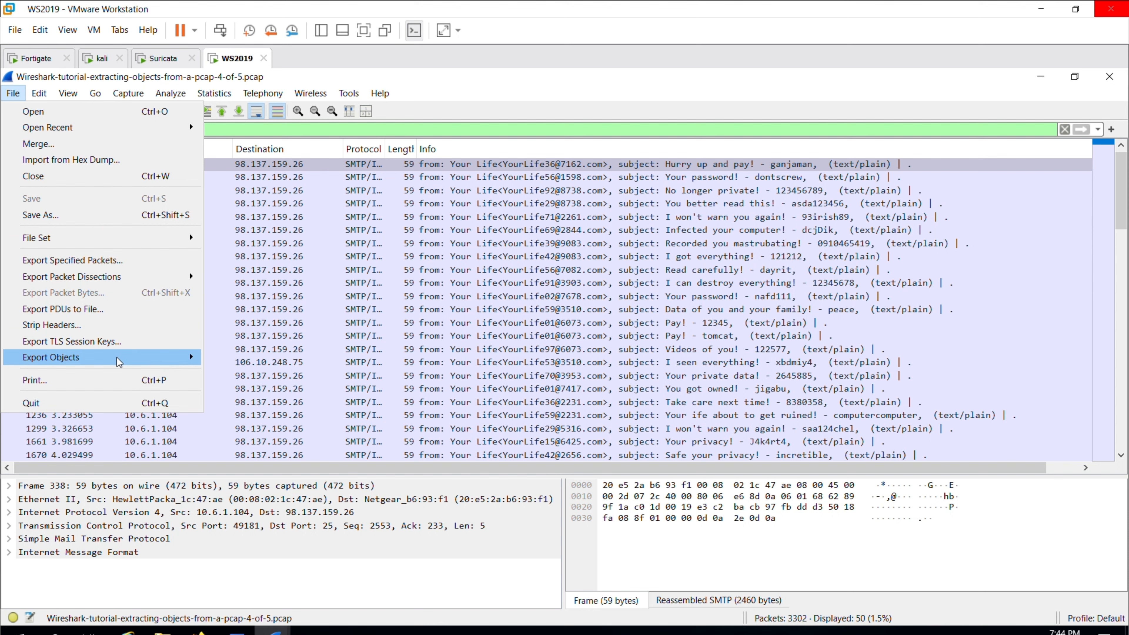
pyautogui.moveTo(119, 361)
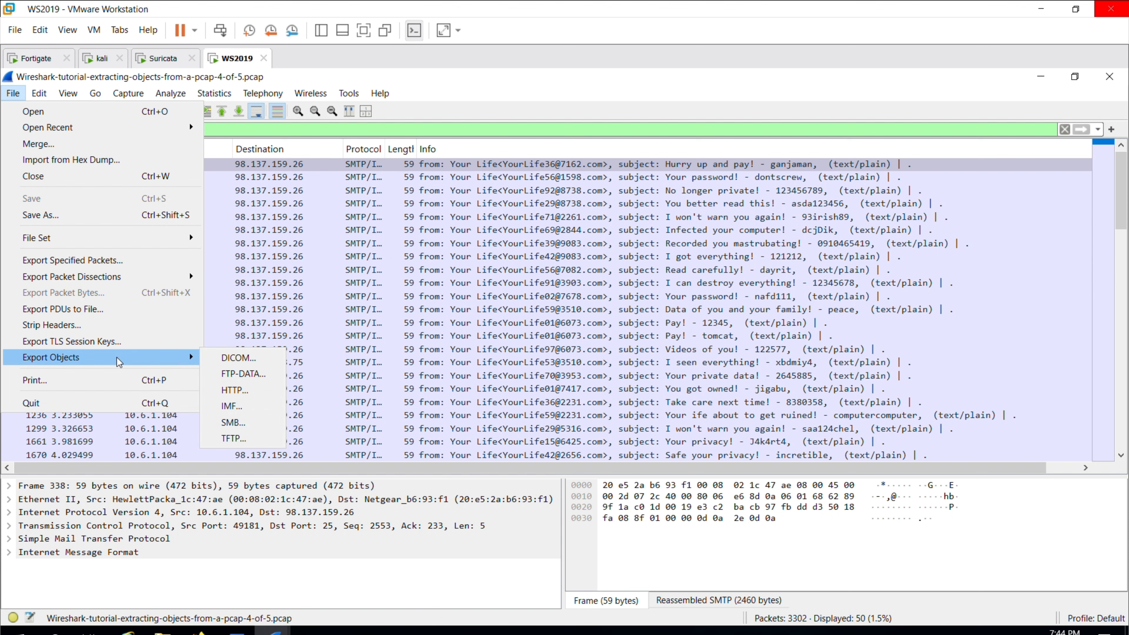
pyautogui.click(225, 407)
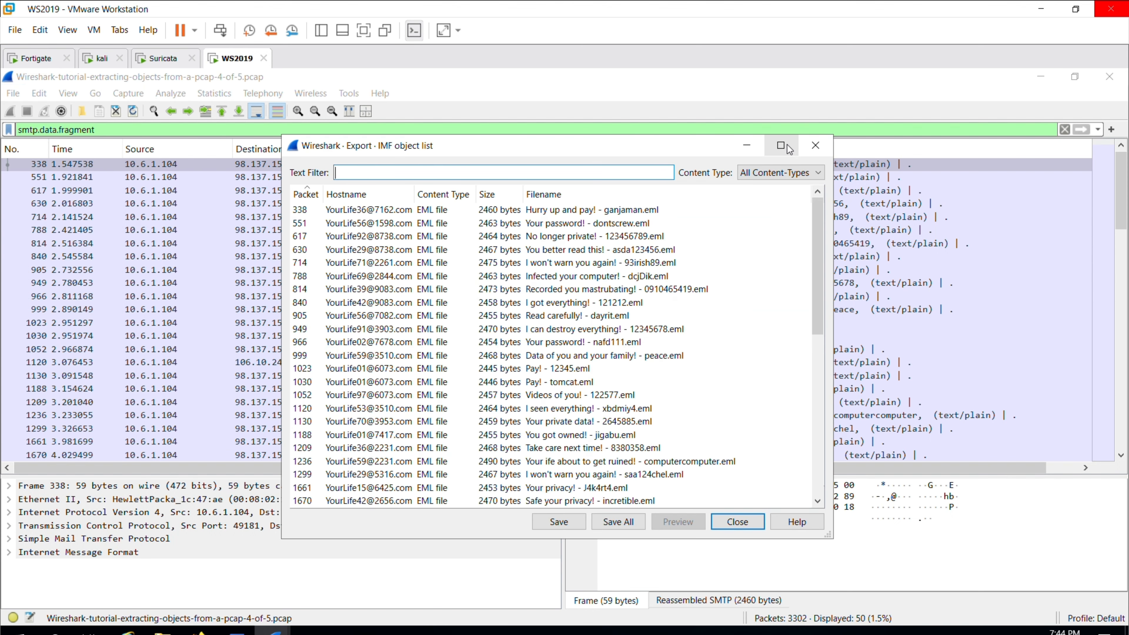
# Save packet 338's email to Downloads as email_sample.eml, replacing the old copy, then minimize Wireshark.
pyautogui.click(587, 215)
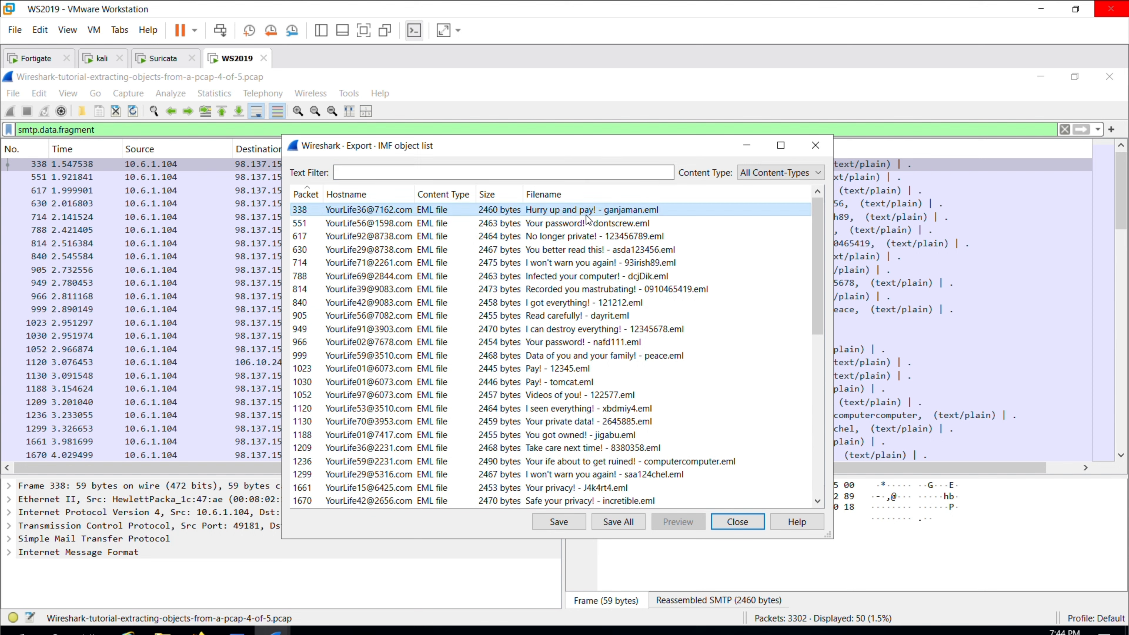
pyautogui.click(577, 225)
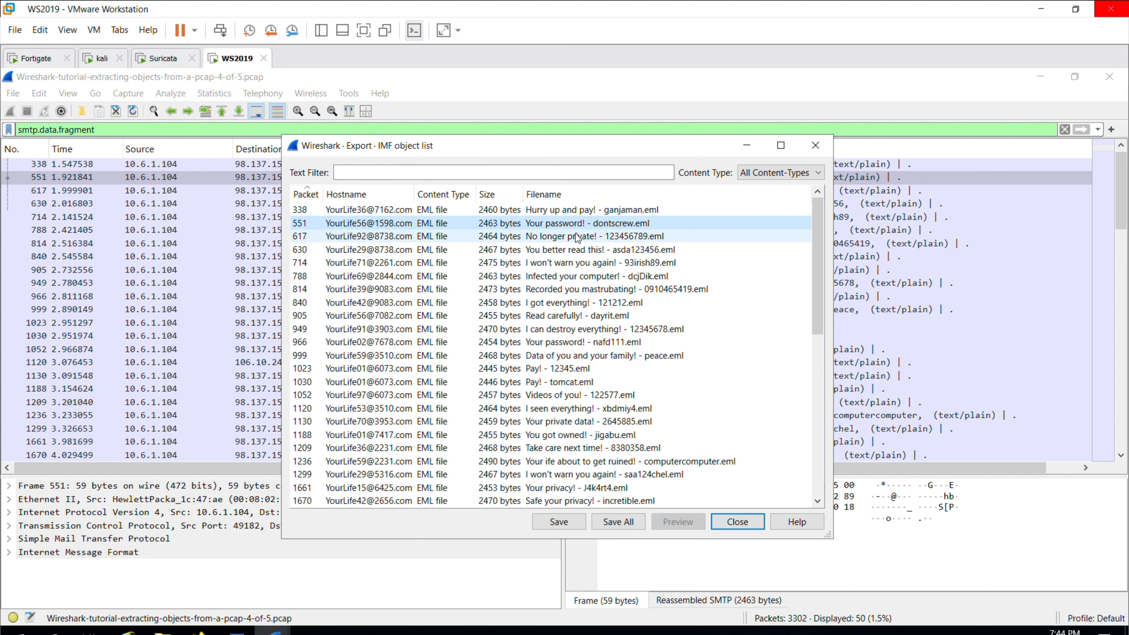
pyautogui.click(577, 215)
pyautogui.click(574, 524)
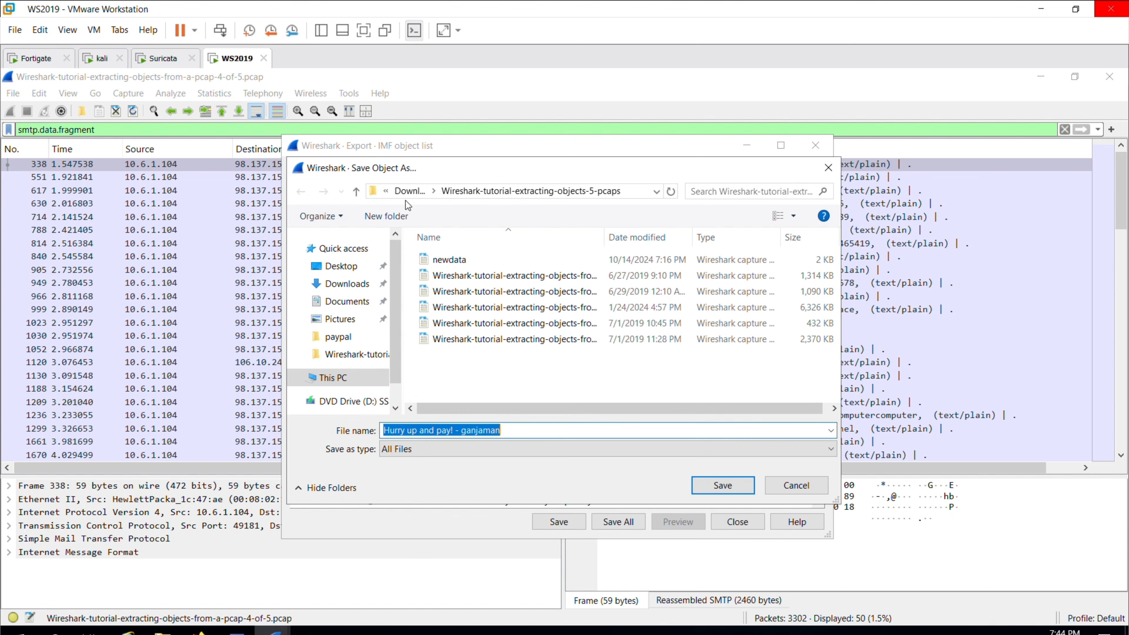
pyautogui.click(409, 191)
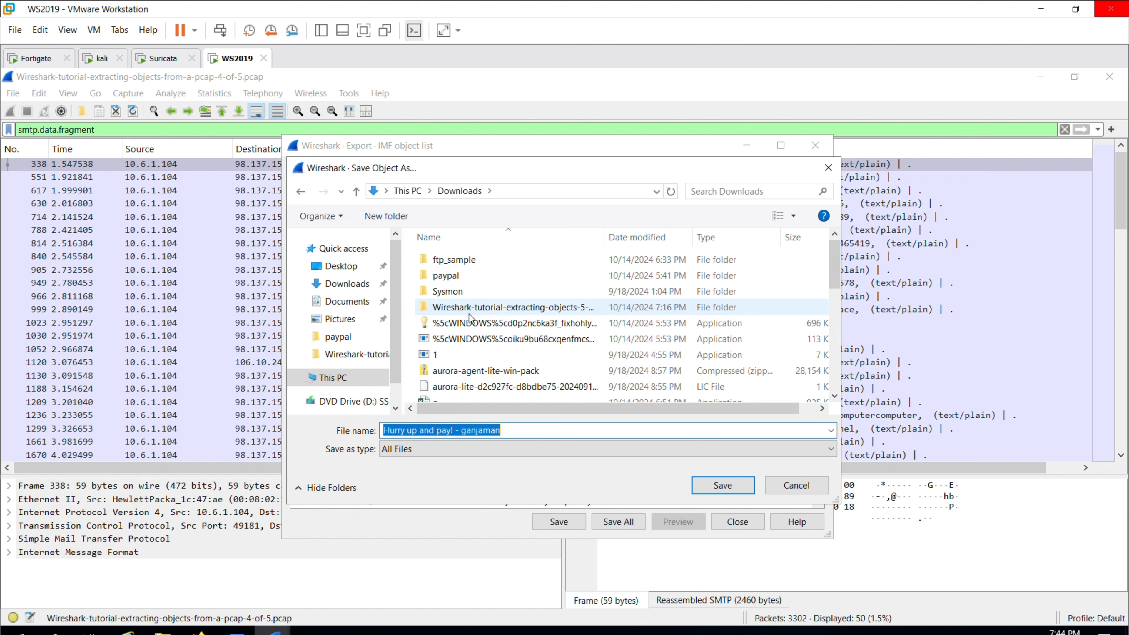
pyautogui.click(517, 432)
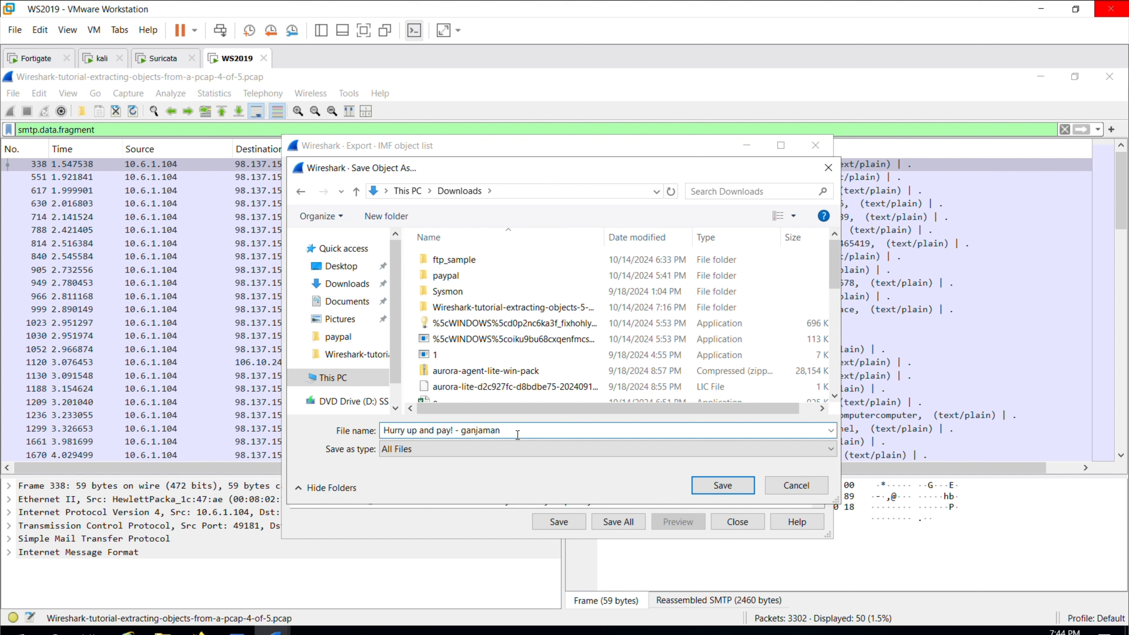
pyautogui.moveTo(515, 433); pyautogui.dragTo(373, 434)
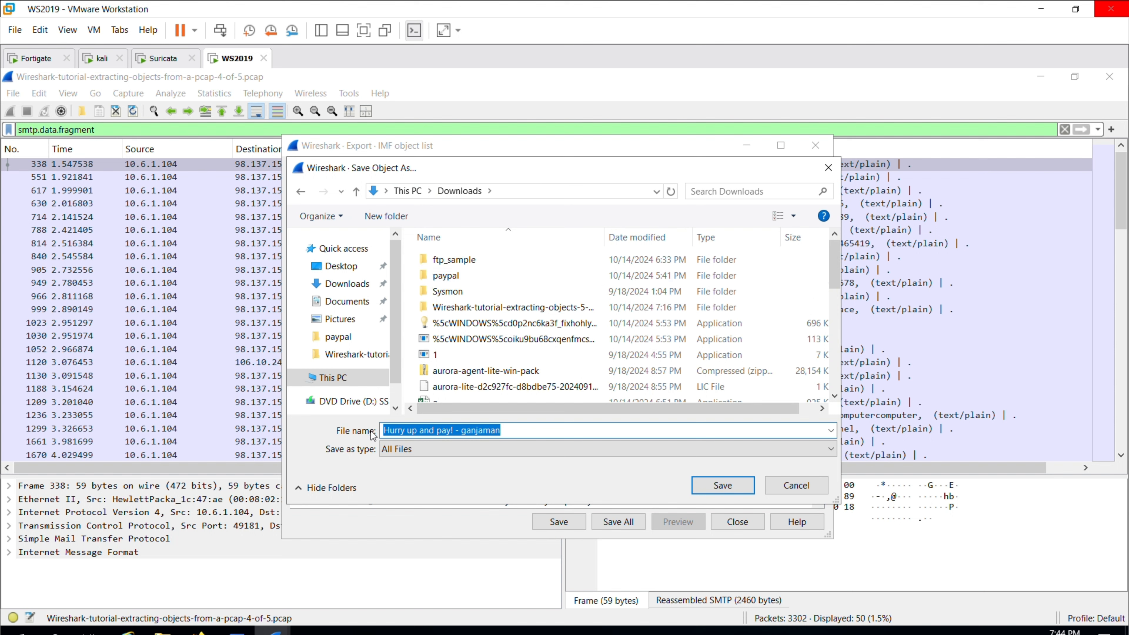
pyautogui.write('em')
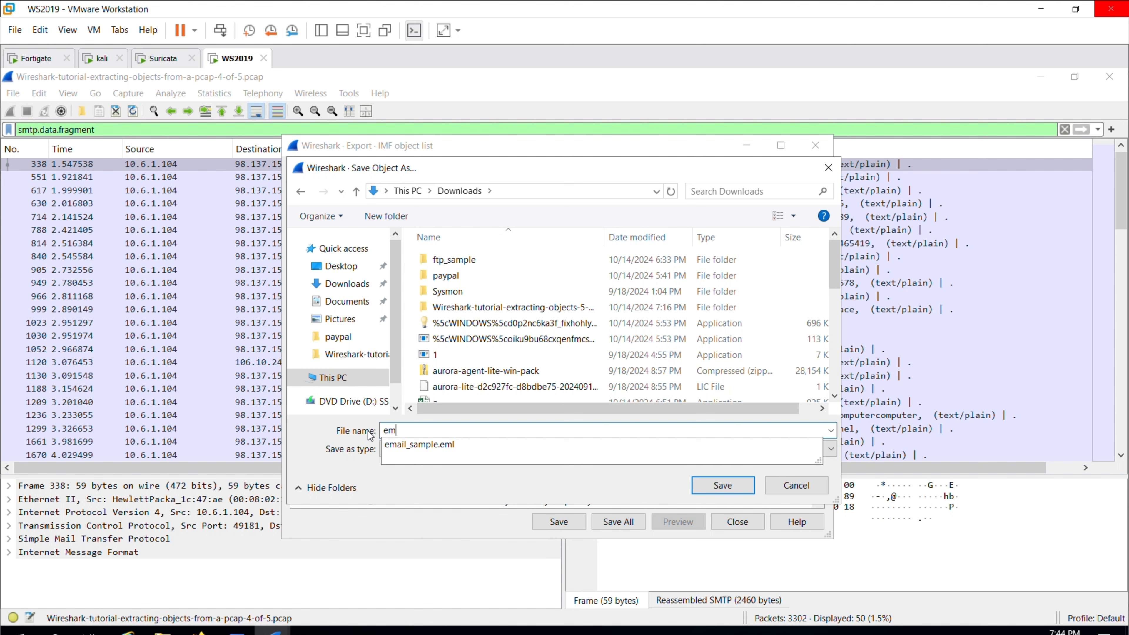
pyautogui.click(402, 444)
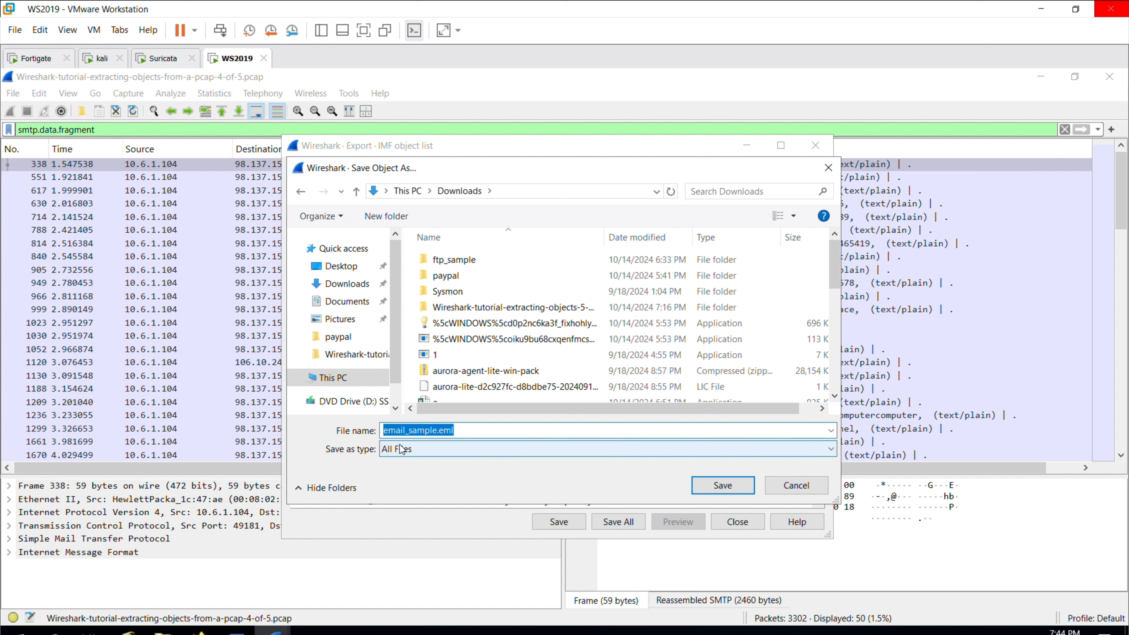
pyautogui.click(725, 491)
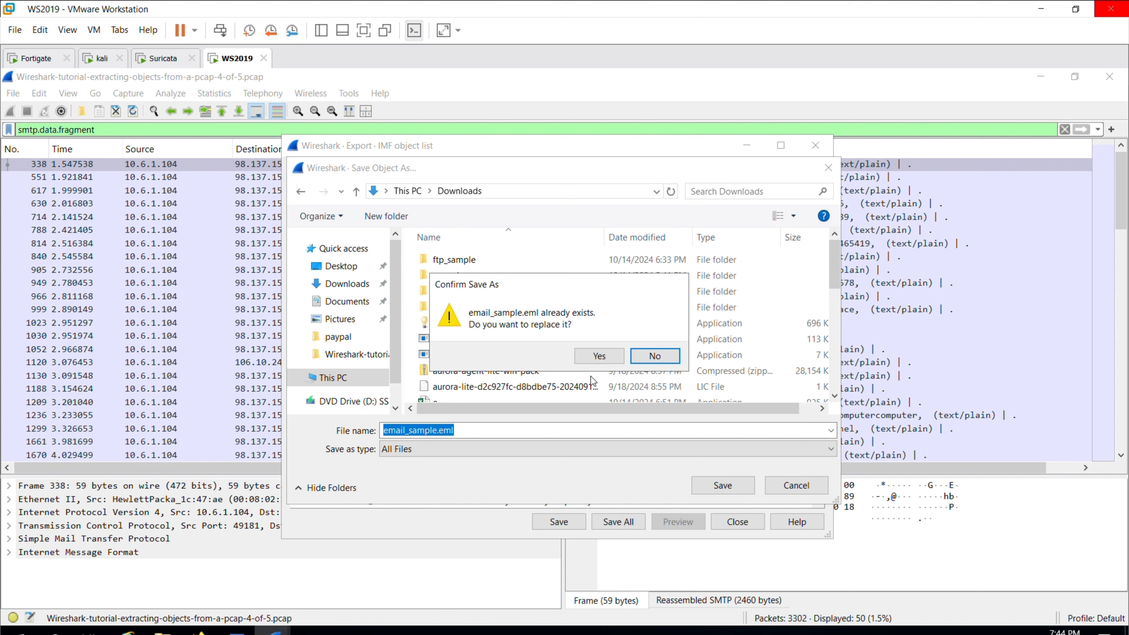
pyautogui.click(600, 356)
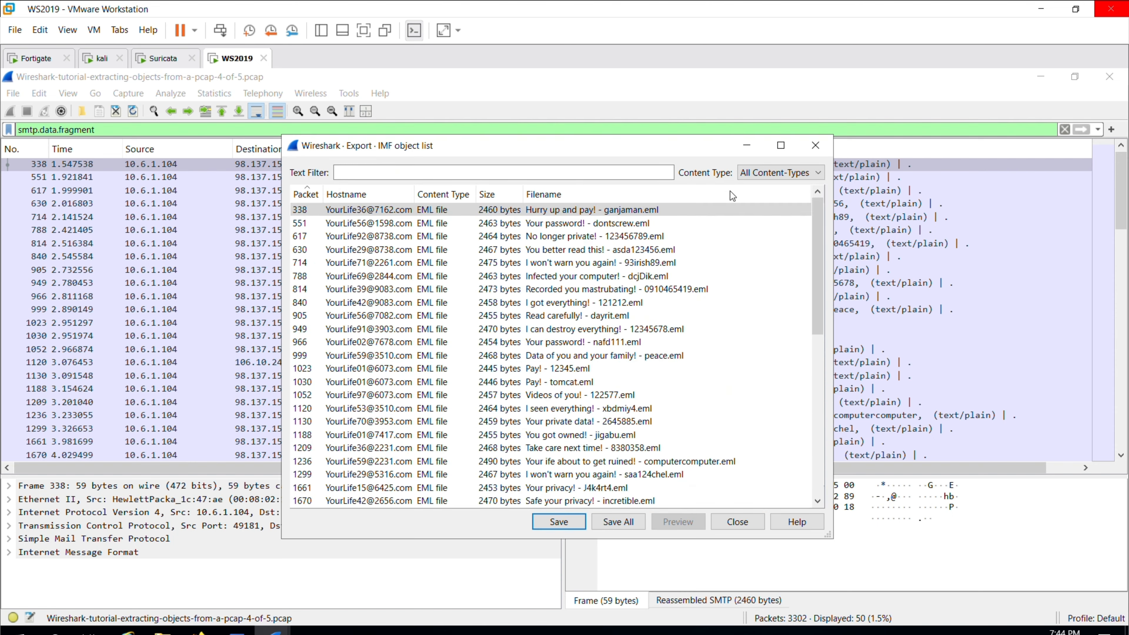
pyautogui.click(748, 147)
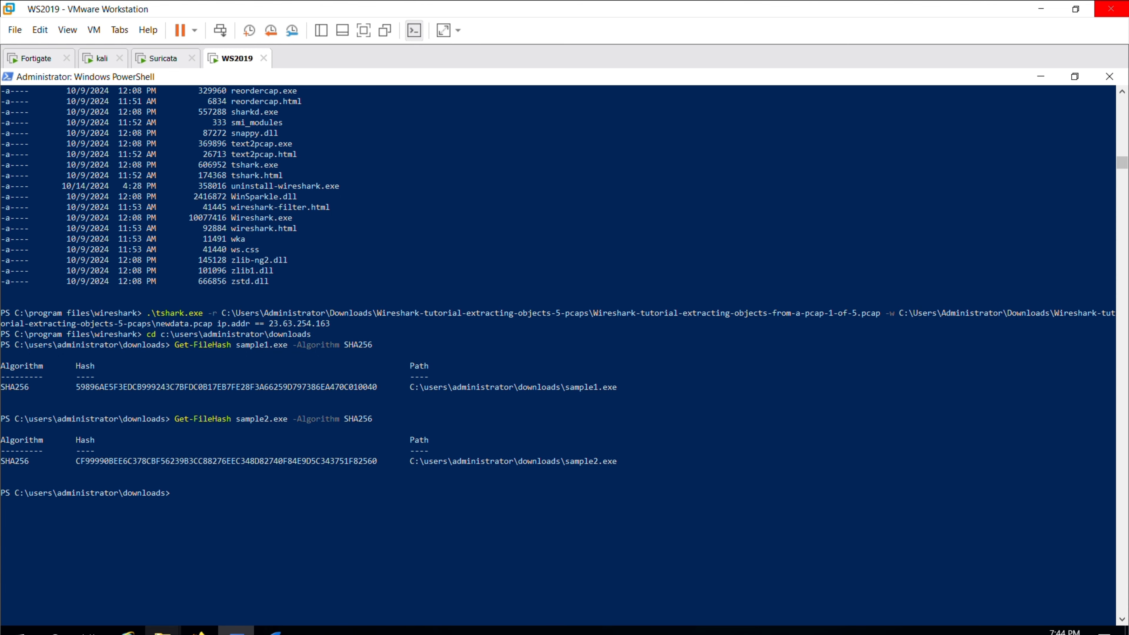
pyautogui.click(163, 631)
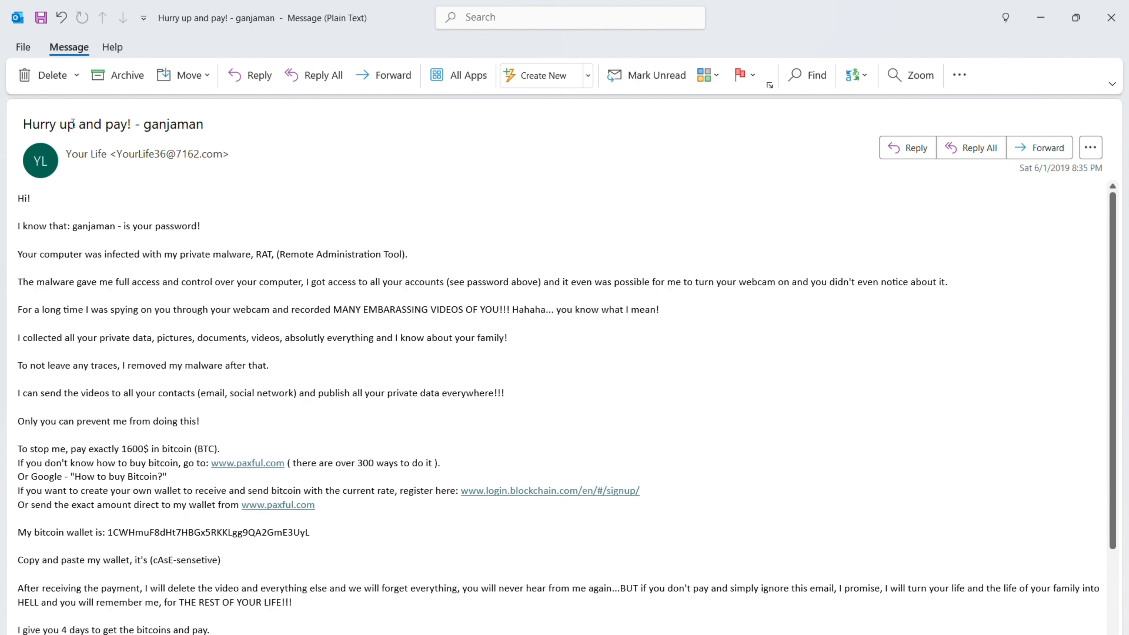
# Scroll through the bitcoin extortion email in Outlook and back to the top.
pyautogui.scroll(-3, 102, 276)
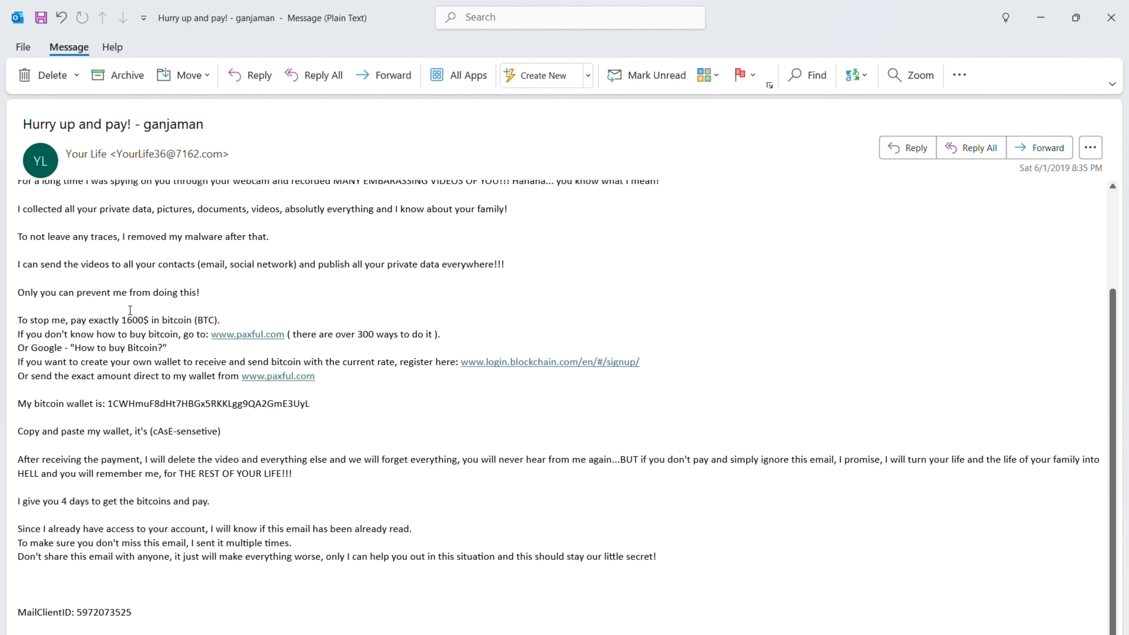
pyautogui.scroll(3, 154, 331)
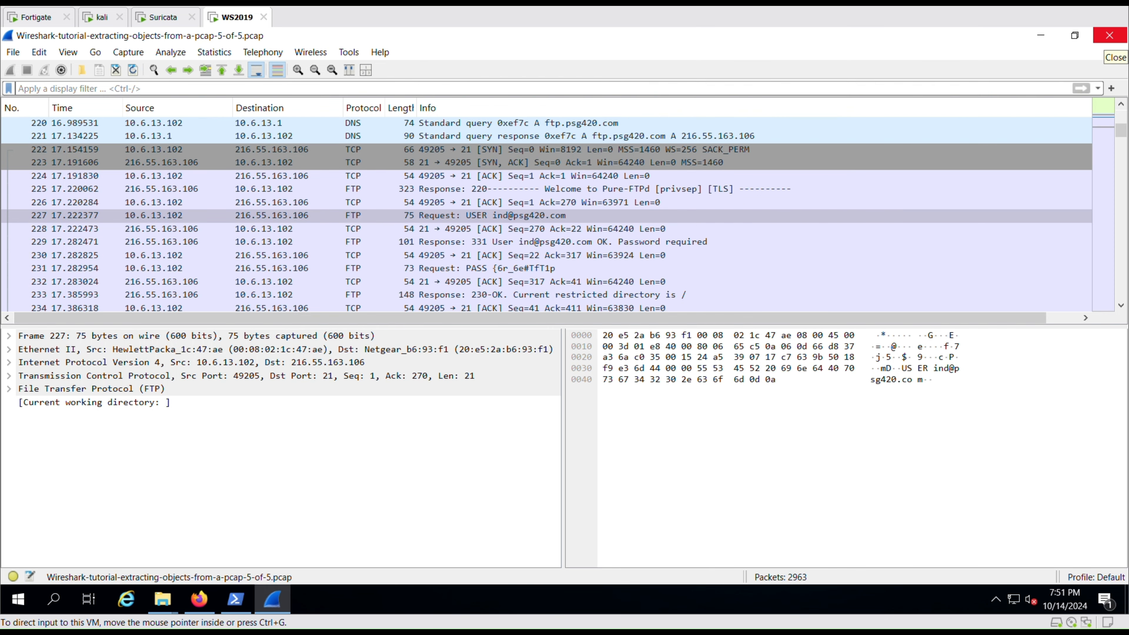
# Apply the history filter 'ftp.request.command or (ftp-data and tcp.seq eq 1)' to the capture.
pyautogui.click(265, 88)
pyautogui.write('ftp.request.command or (ftp-data and tcp.seq eq 1)')
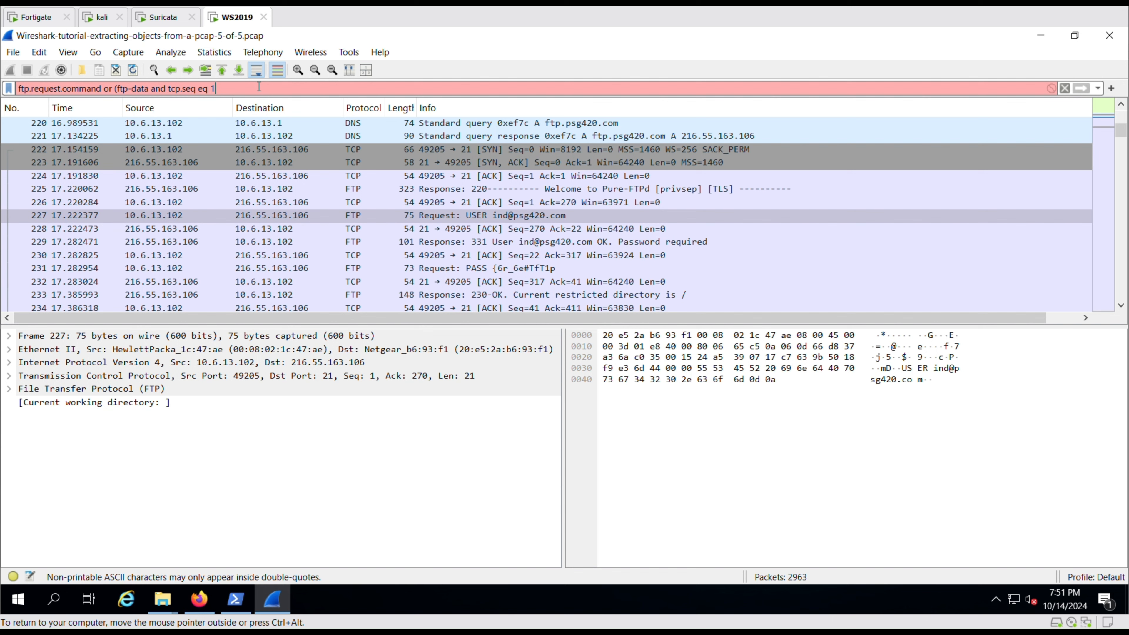
pyautogui.press('BackSpace')
pyautogui.press('BackSpace')
pyautogui.press('BackSpace')
pyautogui.press('BackSpace')
pyautogui.press('BackSpace')
pyautogui.press('BackSpace')
pyautogui.press('BackSpace')
pyautogui.press('BackSpace')
pyautogui.press('BackSpace')
pyautogui.press('BackSpace')
pyautogui.press('BackSpace')
pyautogui.press('BackSpace')
pyautogui.press('BackSpace')
pyautogui.press('BackSpace')
pyautogui.press('BackSpace')
pyautogui.press('BackSpace')
pyautogui.press('BackSpace')
pyautogui.press('BackSpace')
pyautogui.press('BackSpace')
pyautogui.press('BackSpace')
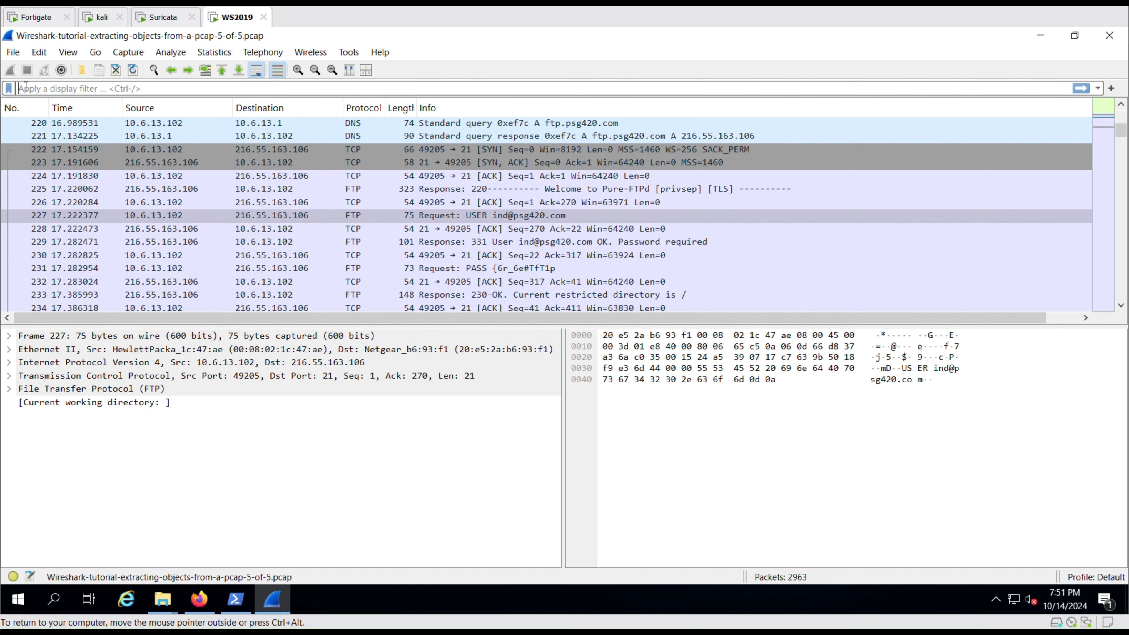
pyautogui.write('ftp')
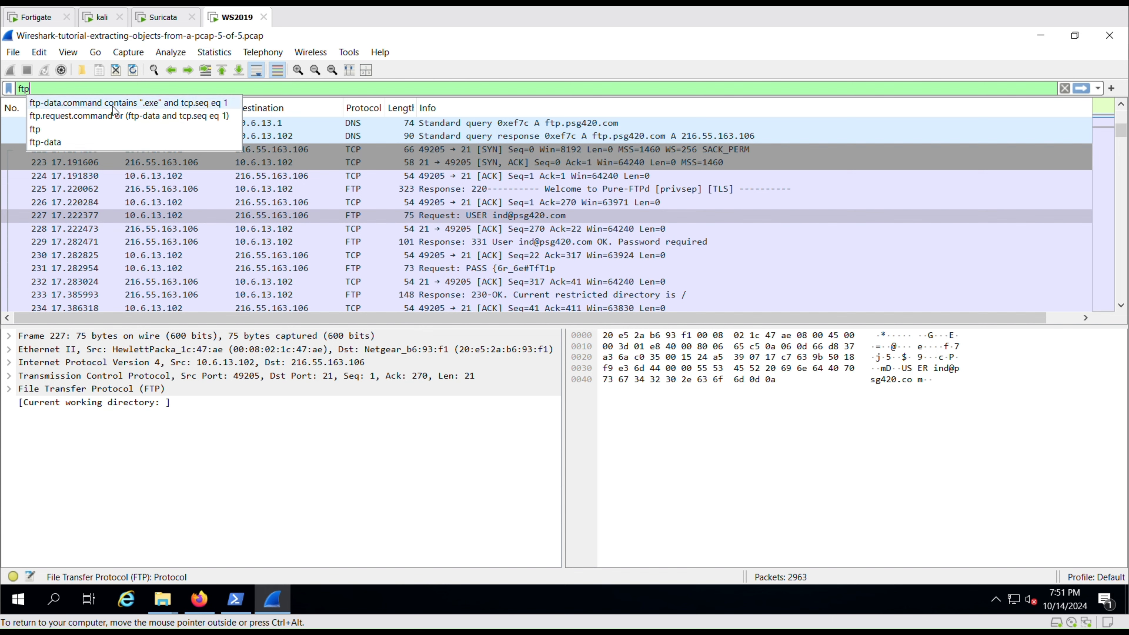
pyautogui.click(114, 115)
pyautogui.press('Return')
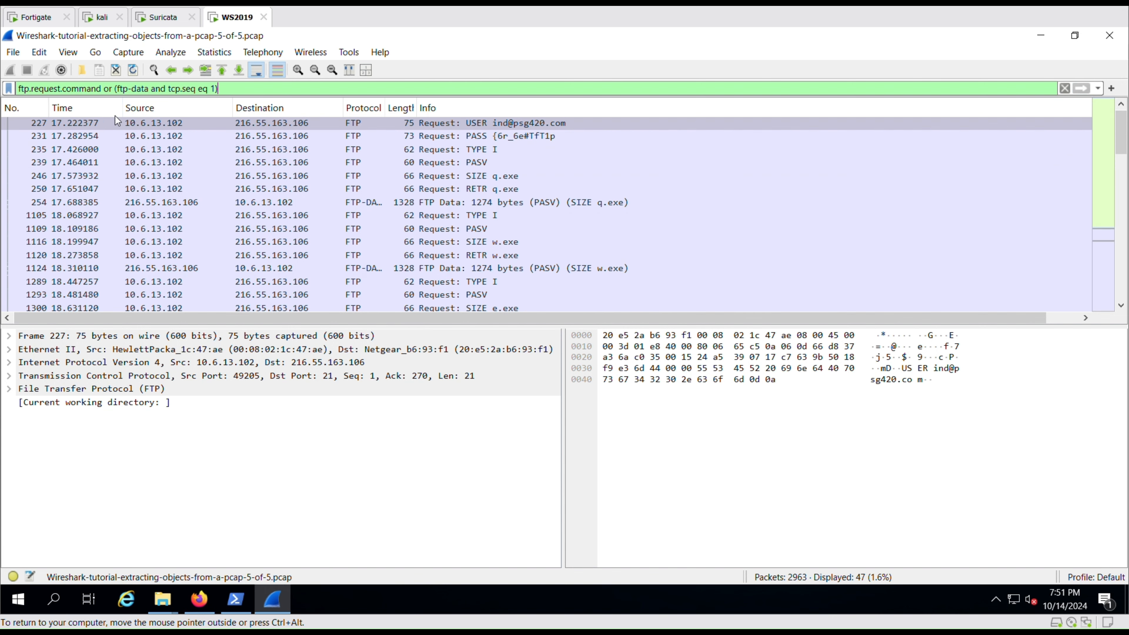
# Inspect the FTP login username and password requests (packet 231) and the listed transfers.
pyautogui.click(177, 128)
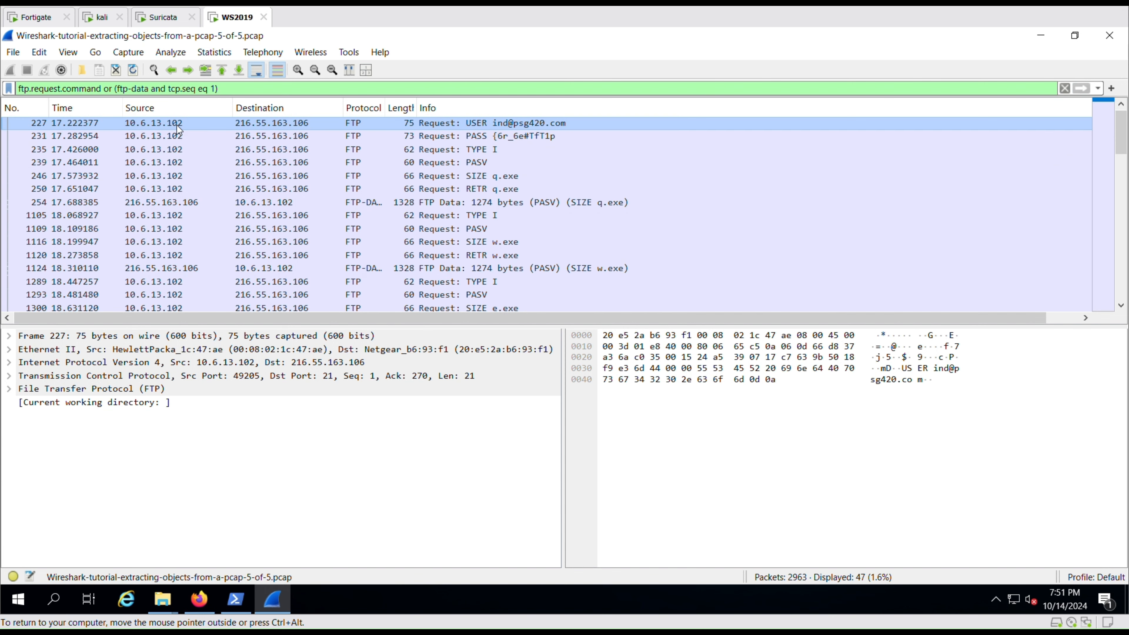
pyautogui.click(517, 135)
pyautogui.scroll(-1, 501, 276)
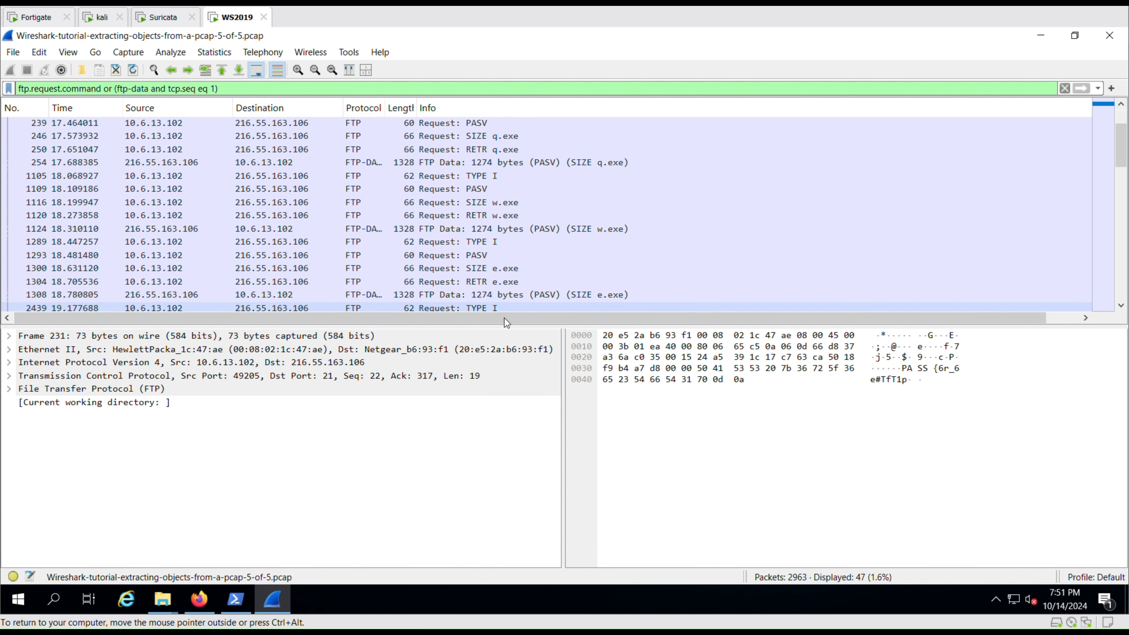
pyautogui.moveTo(509, 326); pyautogui.dragTo(509, 382)
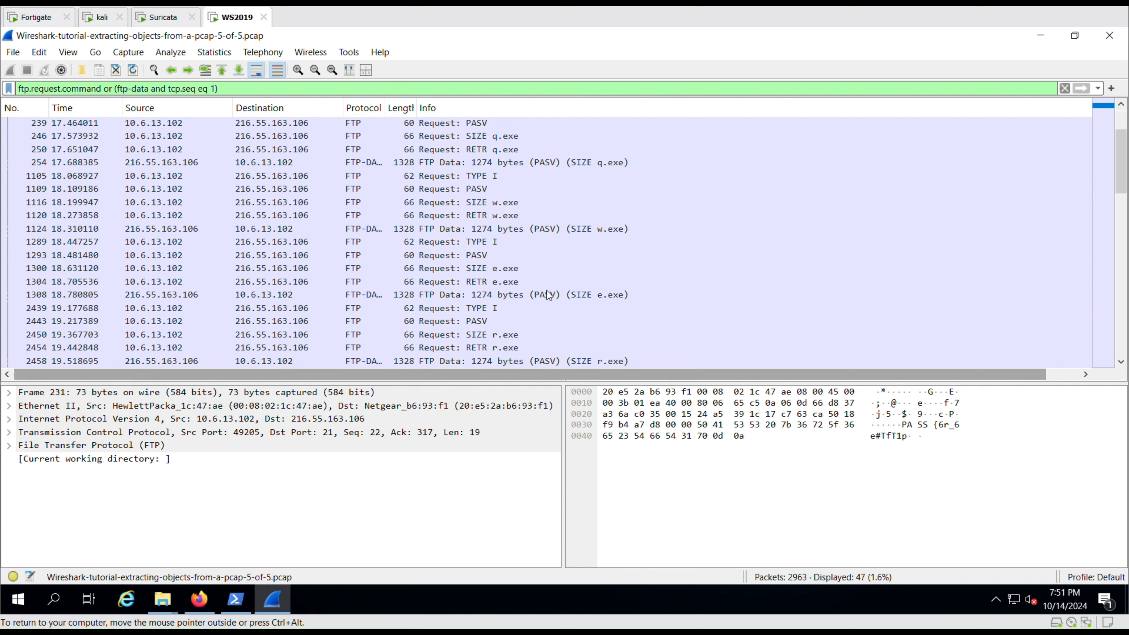
pyautogui.scroll(-1, 522, 308)
pyautogui.scroll(-1, 523, 308)
pyautogui.scroll(3, 523, 307)
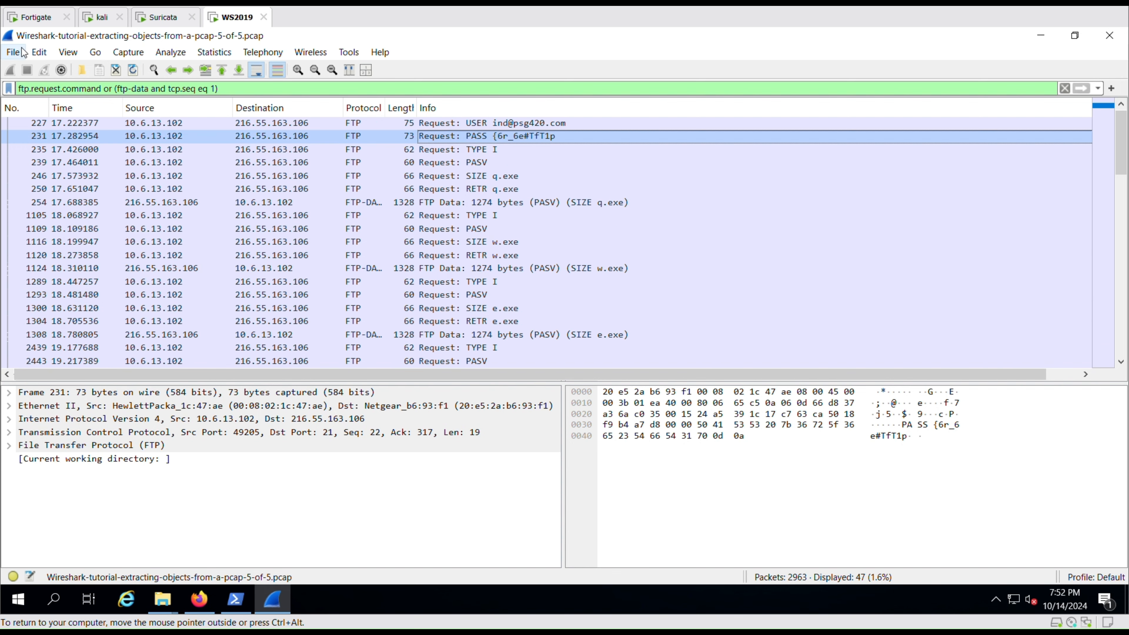
pyautogui.click(13, 53)
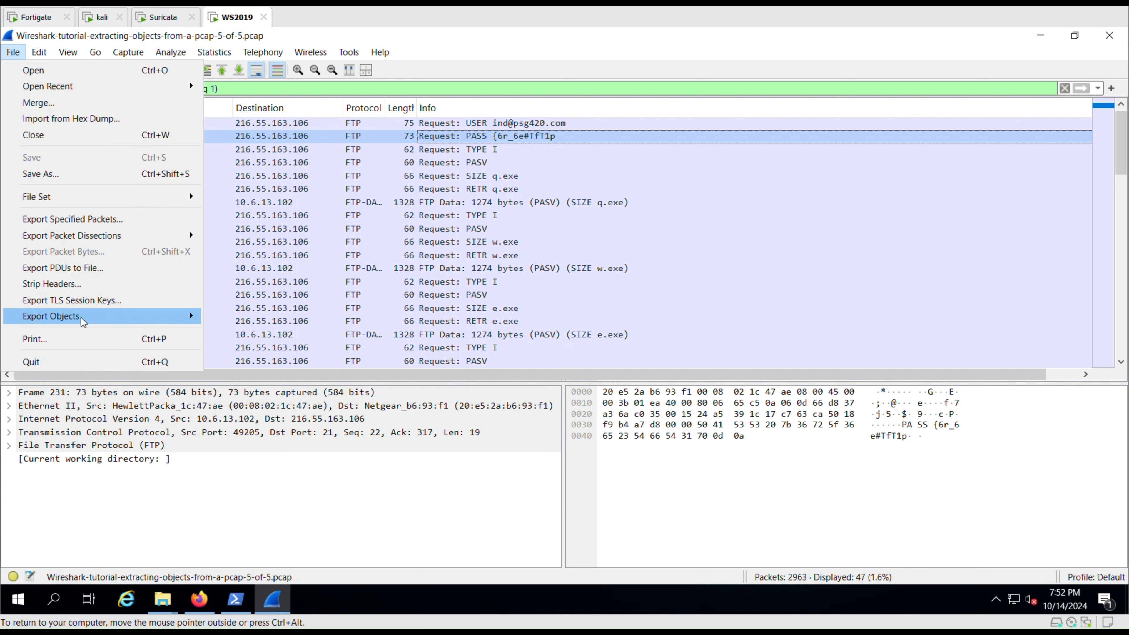
pyautogui.moveTo(82, 322)
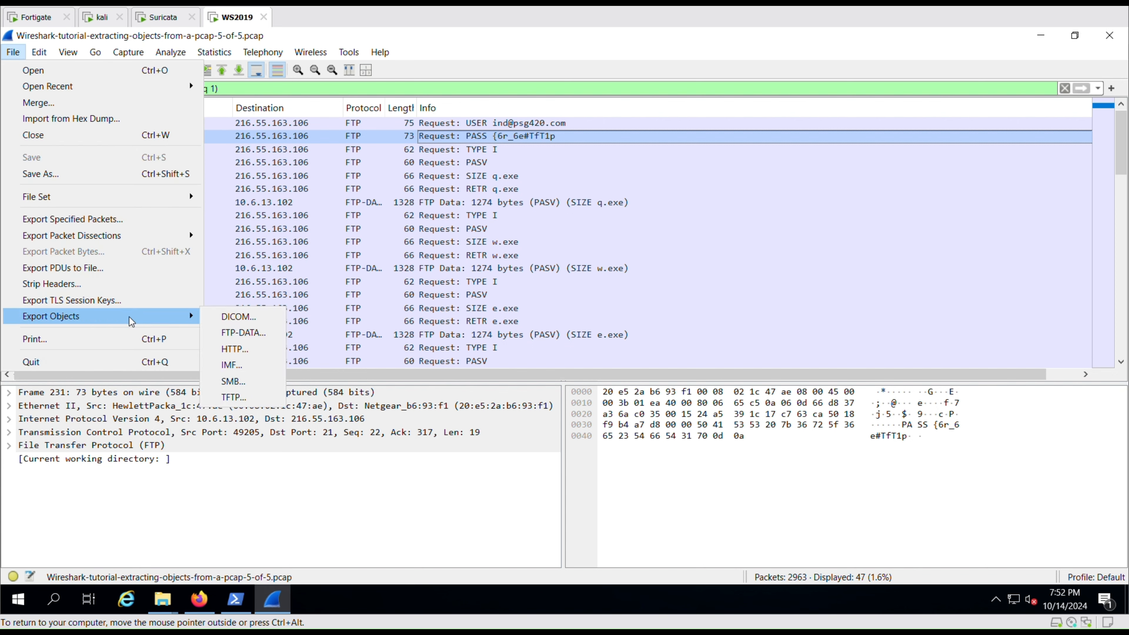
pyautogui.click(243, 333)
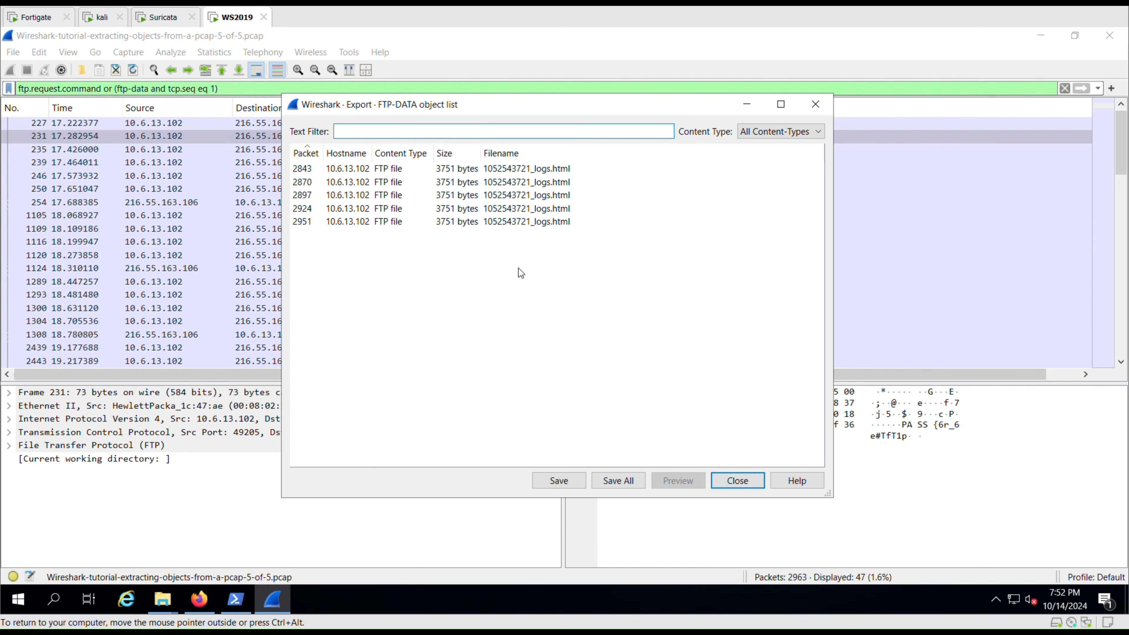
pyautogui.click(538, 169)
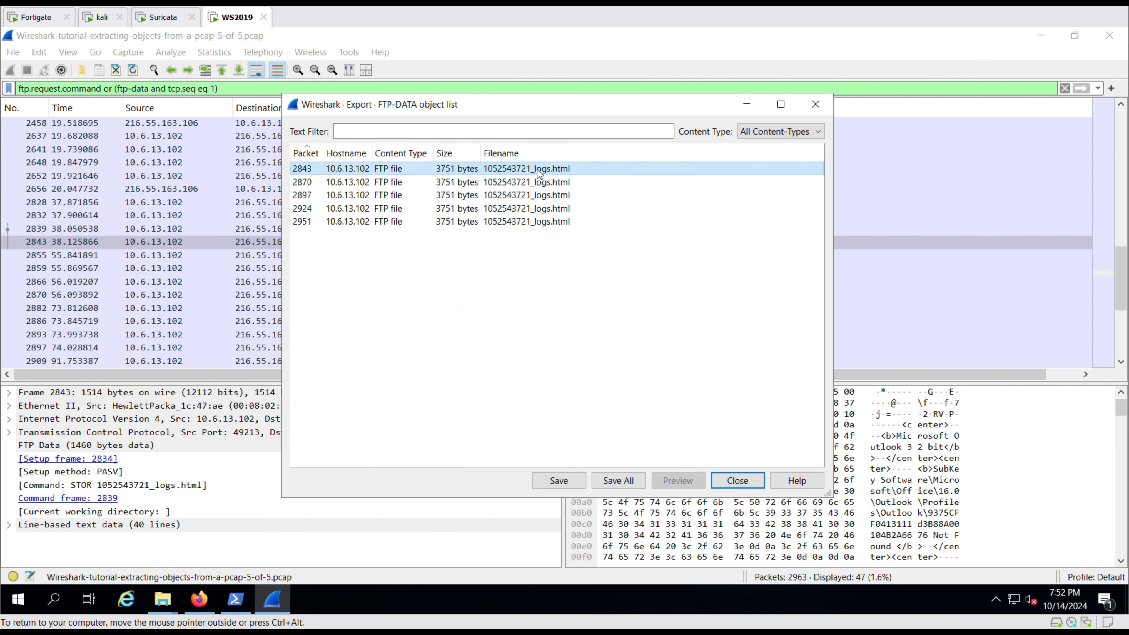
pyautogui.click(616, 482)
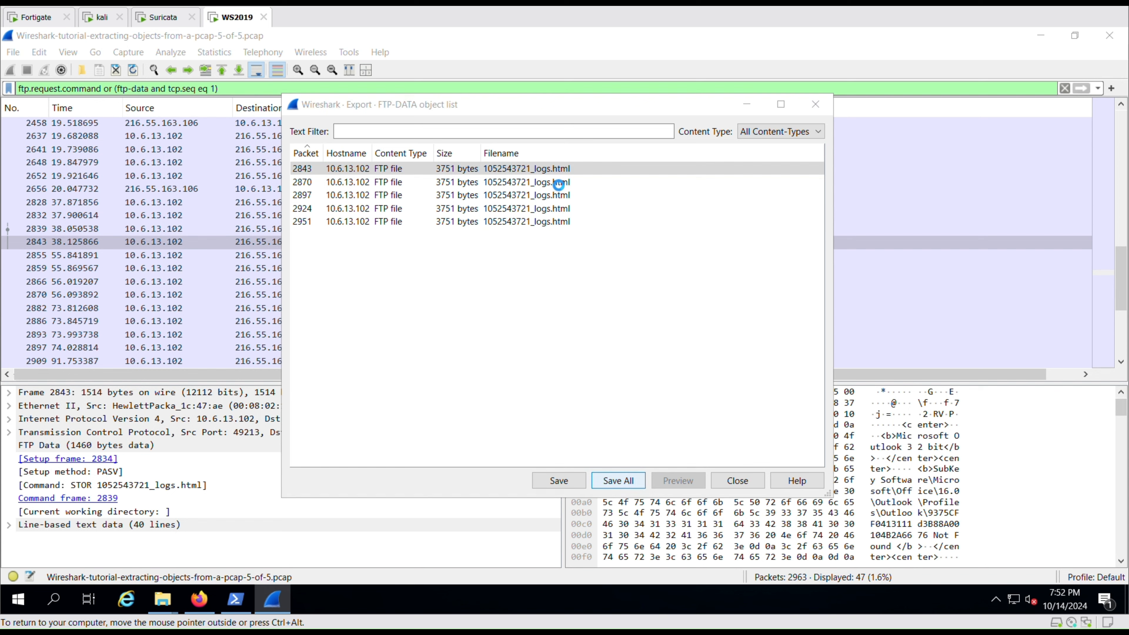
pyautogui.click(404, 151)
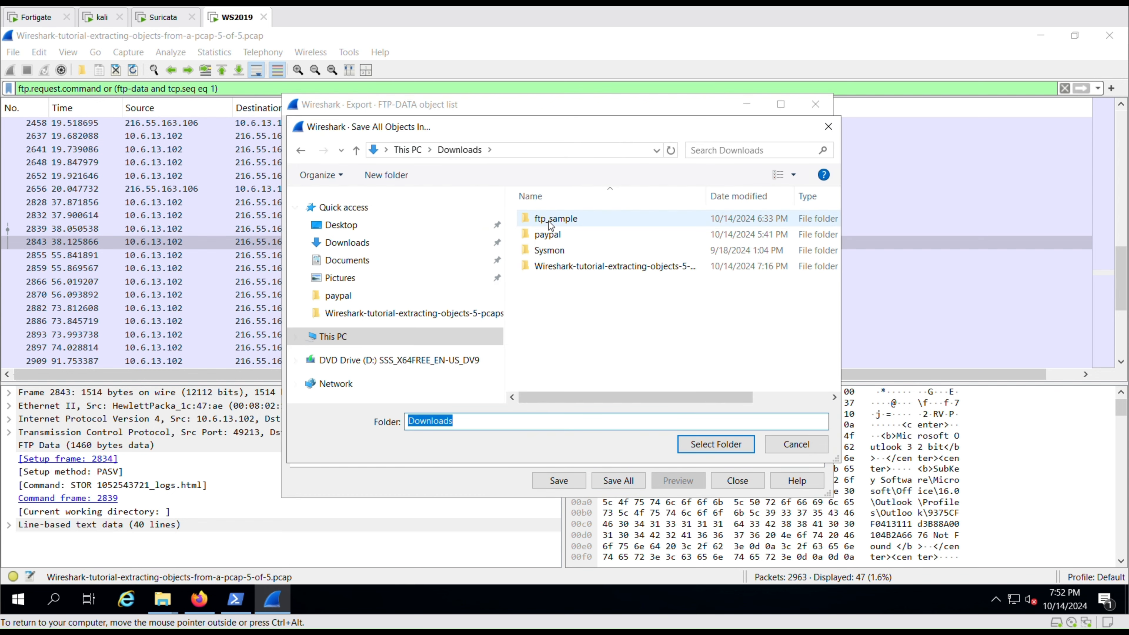
pyautogui.click(526, 220)
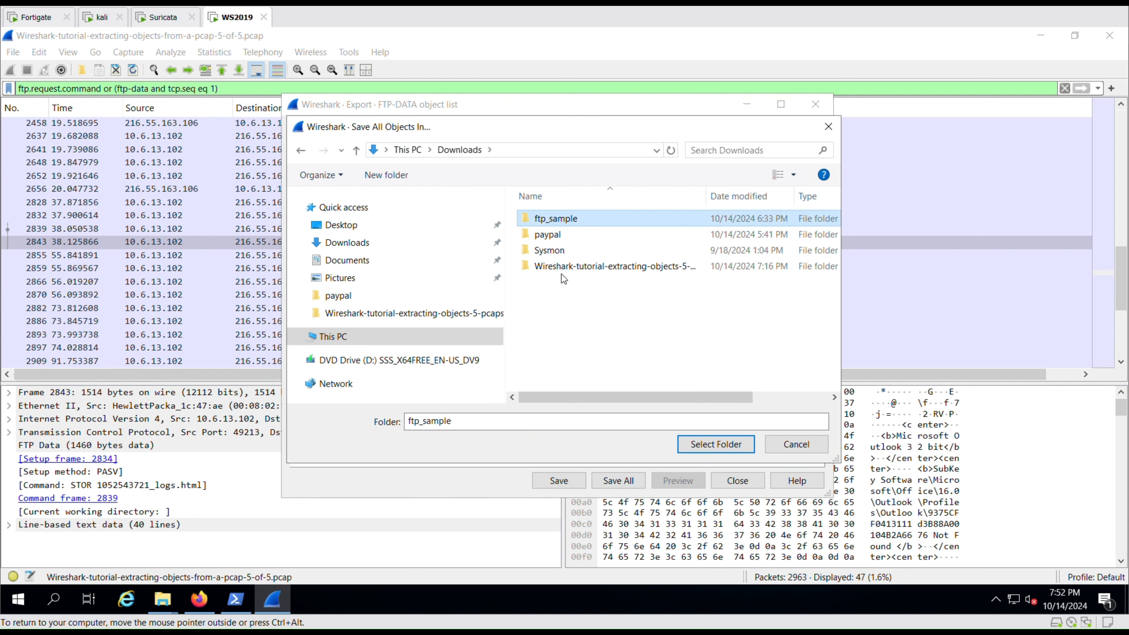
pyautogui.click(810, 449)
pyautogui.click(816, 105)
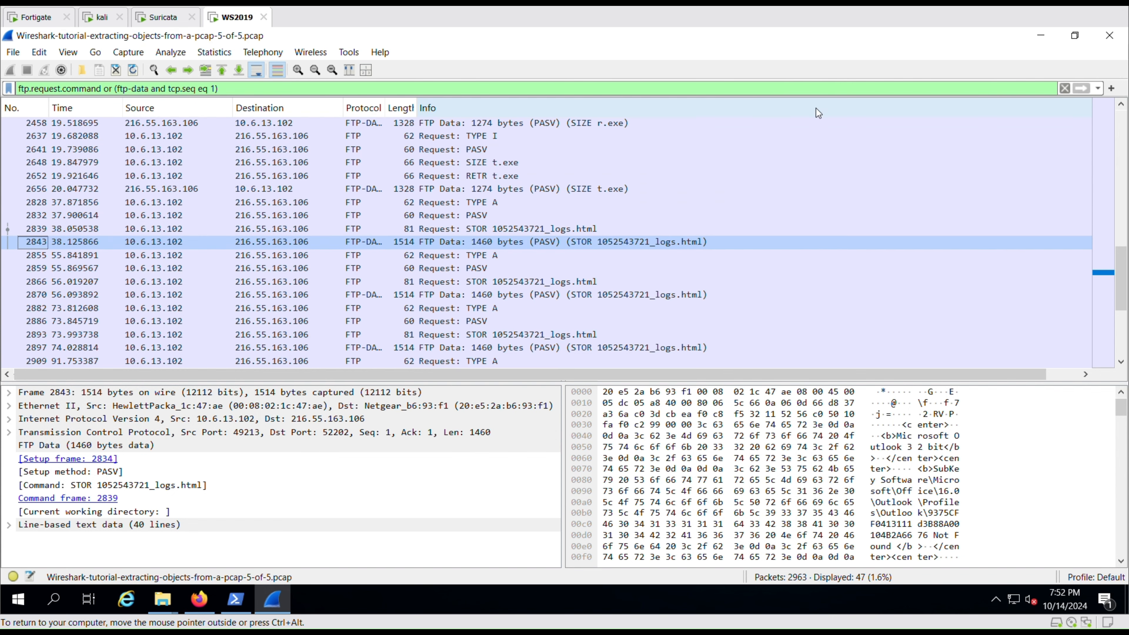
# Bring back File Explorer, go up to Downloads, open ftp_sample and select the first logs file.
pyautogui.click(163, 599)
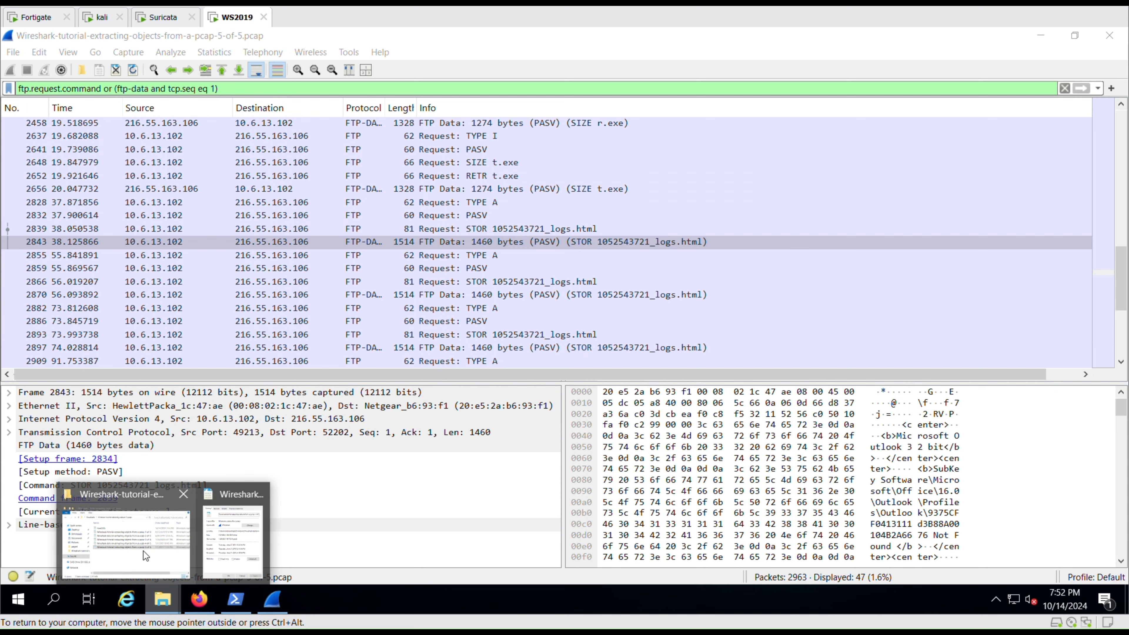
pyautogui.click(136, 552)
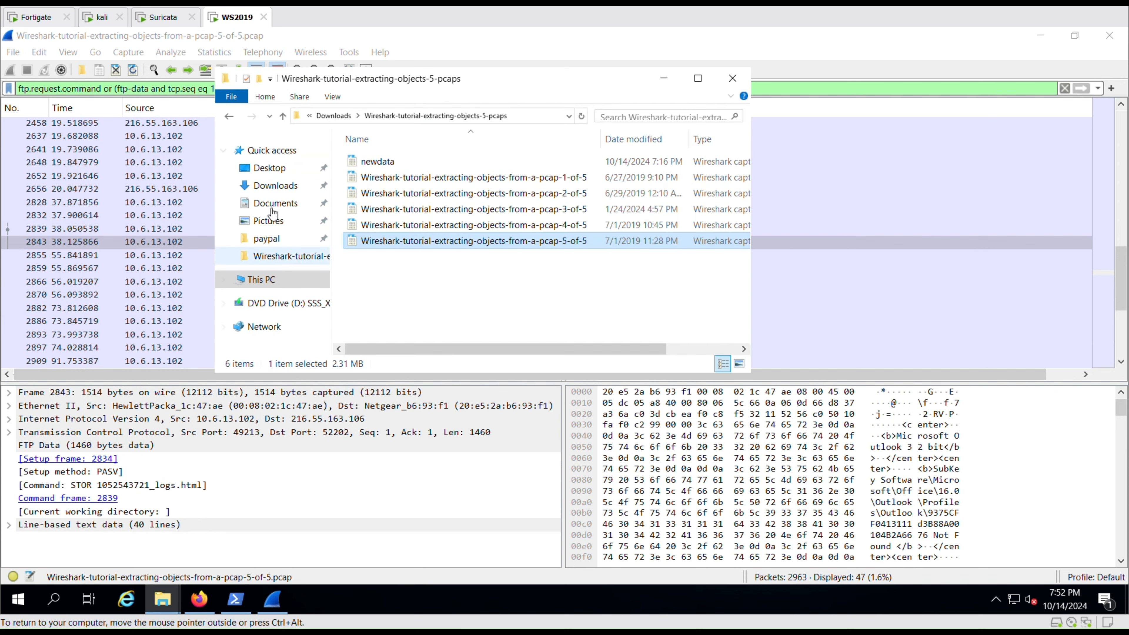
pyautogui.click(335, 116)
pyautogui.click(381, 162)
pyautogui.doubleClick(381, 161)
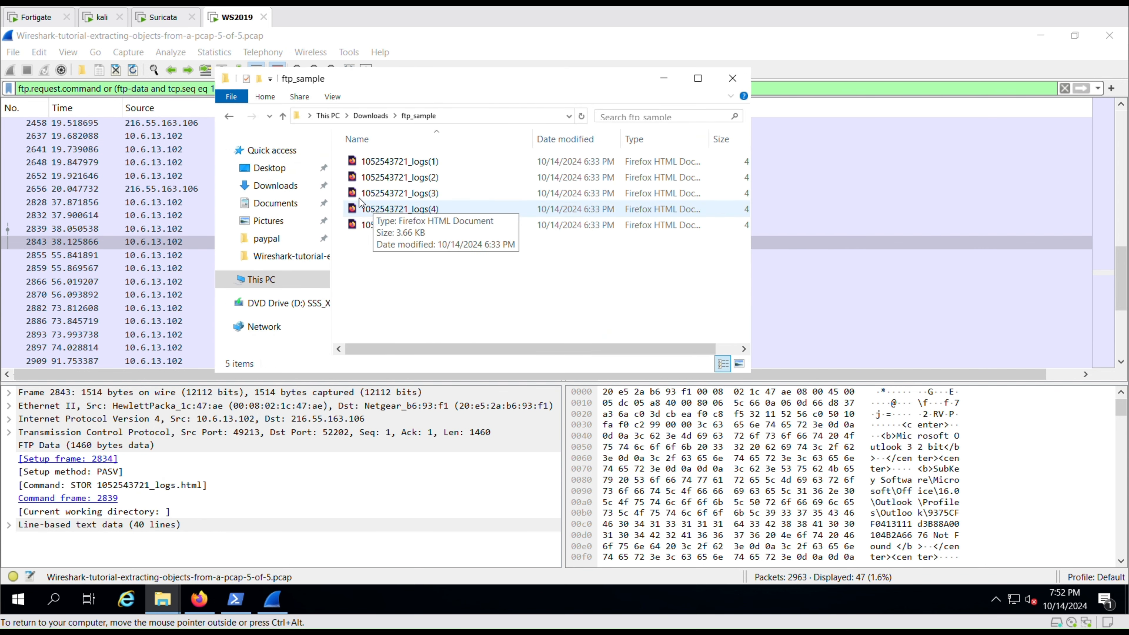
pyautogui.click(405, 168)
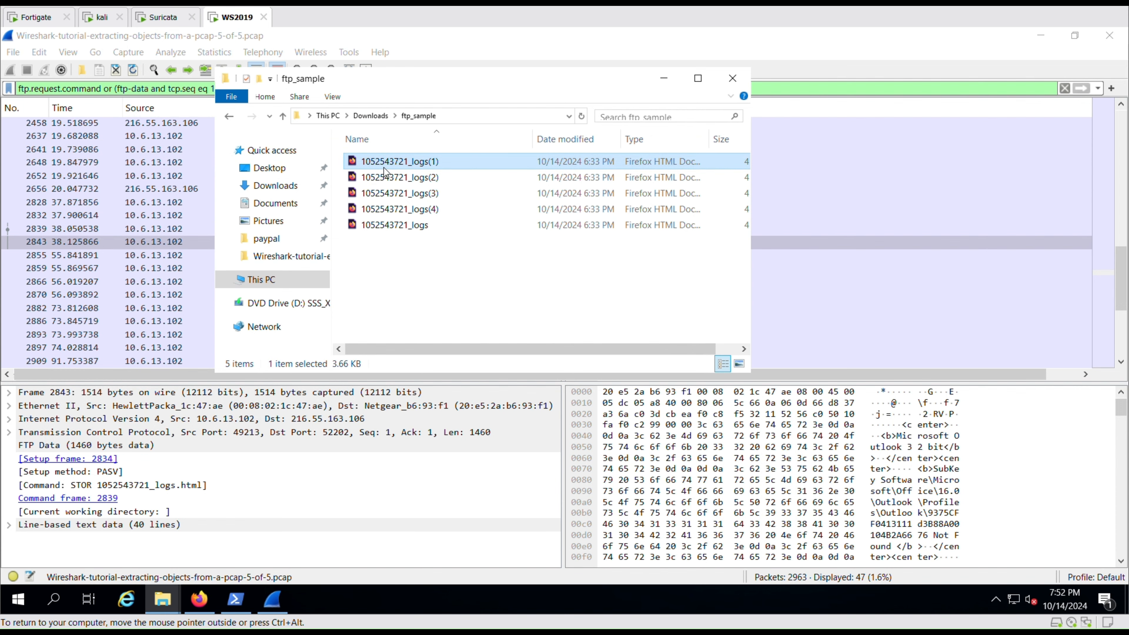
# Review logs(1).html in Firefox, highlighting the stolen POP3 and Chrome username and password lines.
pyautogui.click(204, 601)
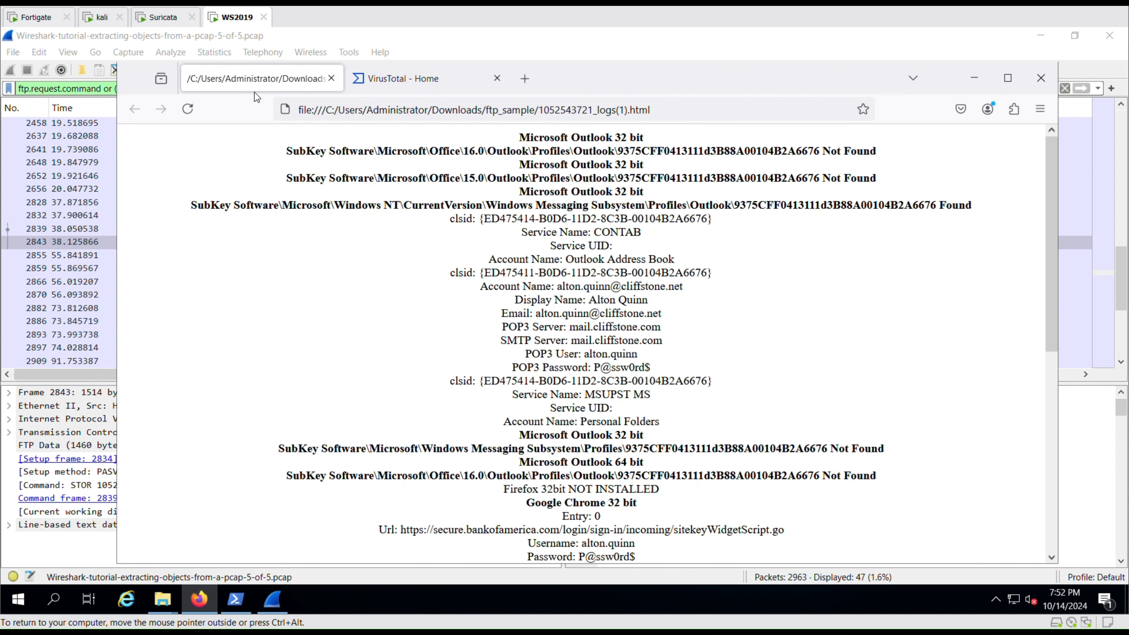
pyautogui.click(468, 115)
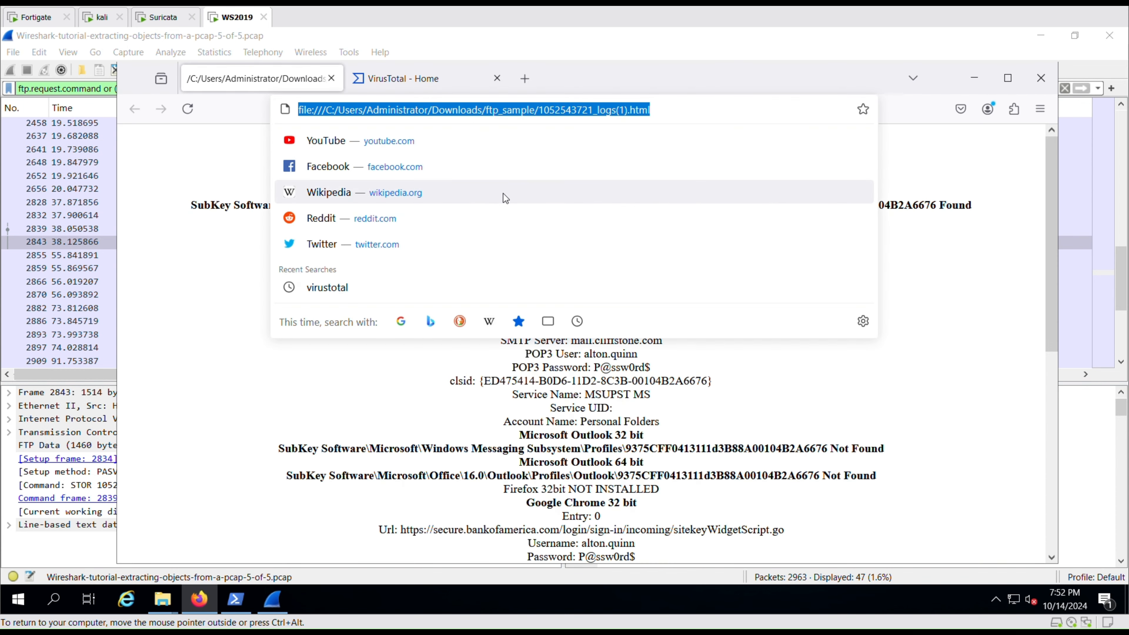
pyautogui.click(814, 405)
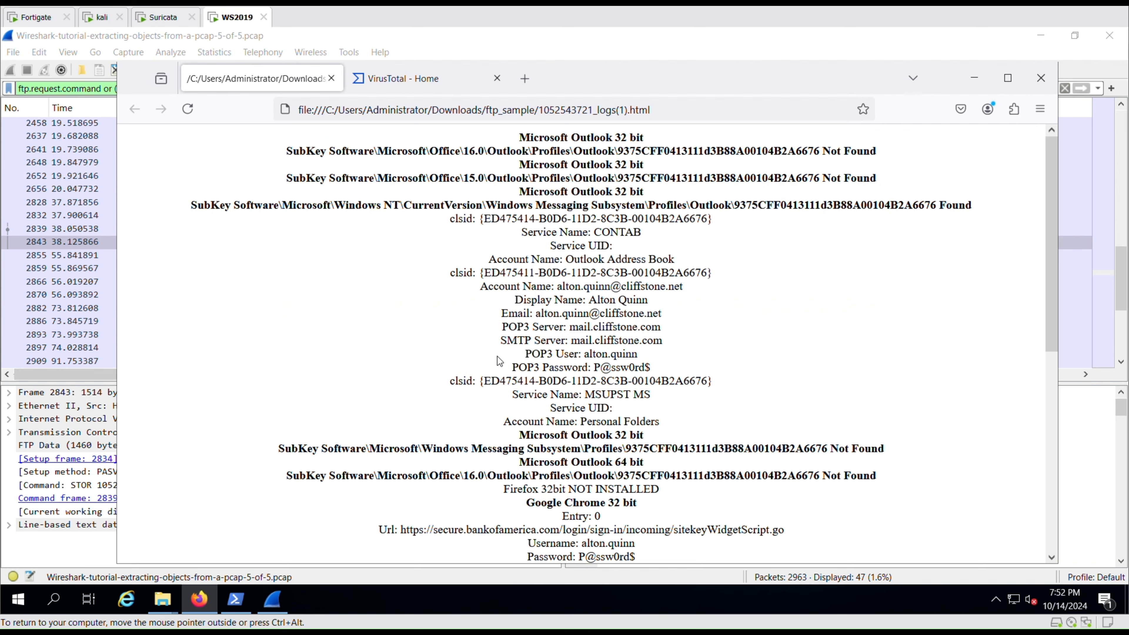
pyautogui.moveTo(513, 355); pyautogui.dragTo(695, 366)
pyautogui.click(694, 366)
pyautogui.scroll(-7, 700, 369)
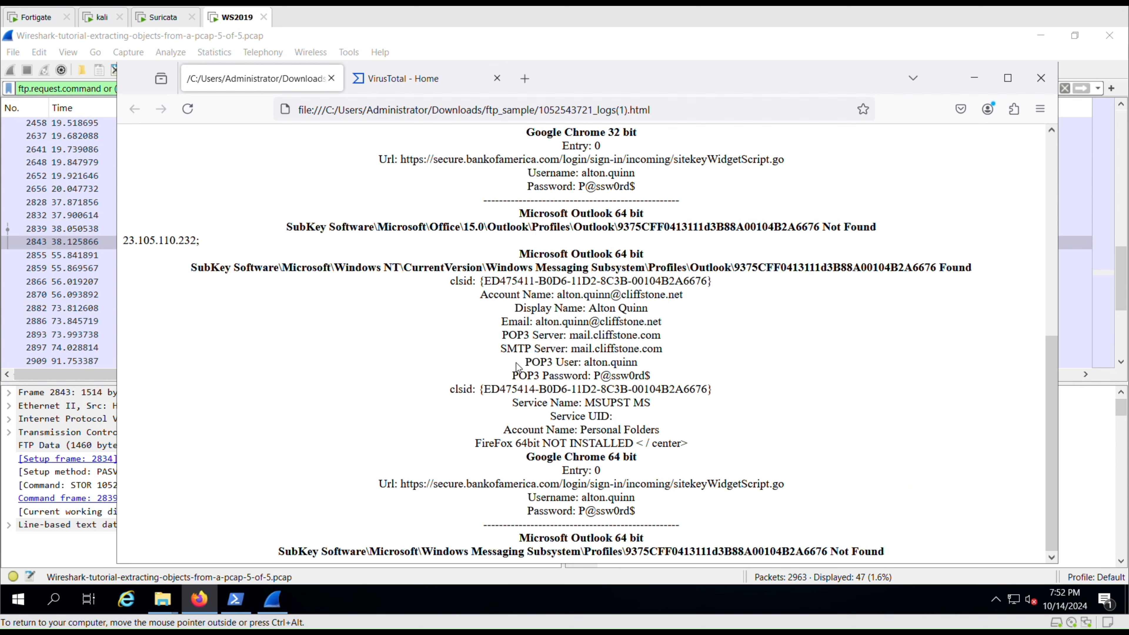
pyautogui.moveTo(517, 363); pyautogui.dragTo(669, 382)
pyautogui.click(688, 383)
pyautogui.moveTo(525, 492); pyautogui.dragTo(693, 517)
pyautogui.click(693, 517)
# Apply the filter ftp-data.command contains ".exe" and tcp.seq eq 1 to list the five .exe transfers.
pyautogui.click(36, 88)
pyautogui.tripleClick(36, 88)
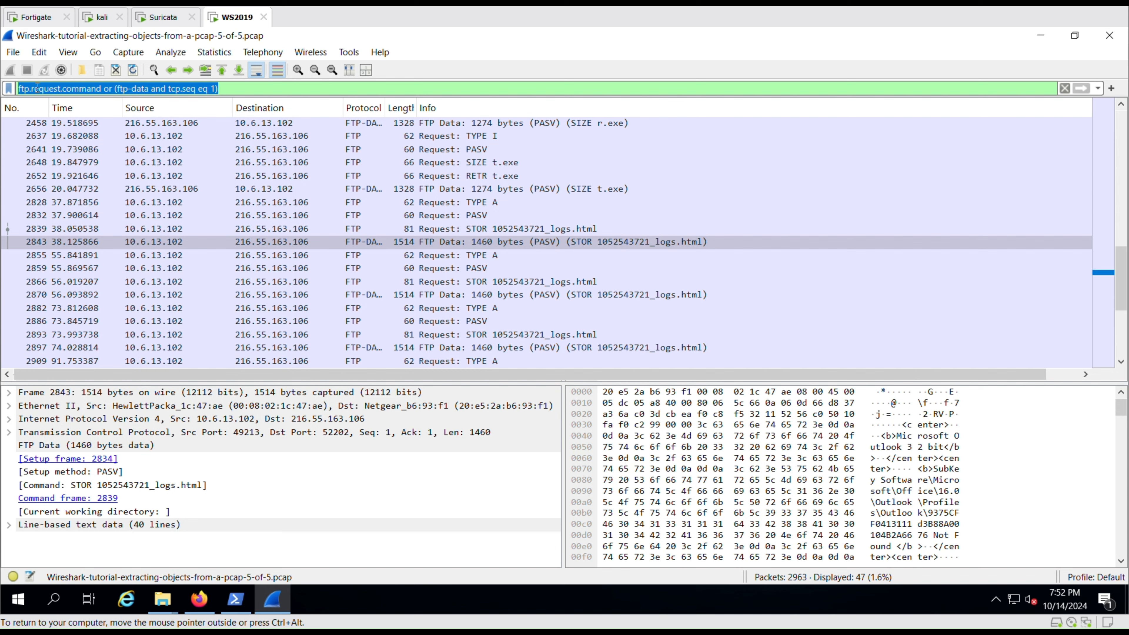
pyautogui.write('ftp.d')
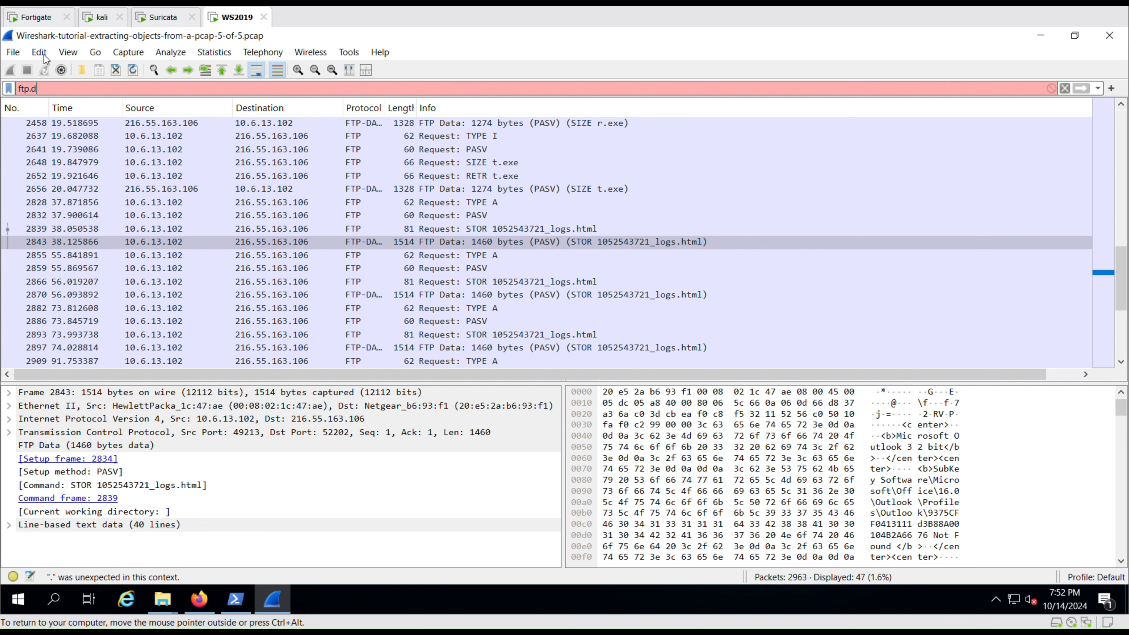
pyautogui.write('ata.command')
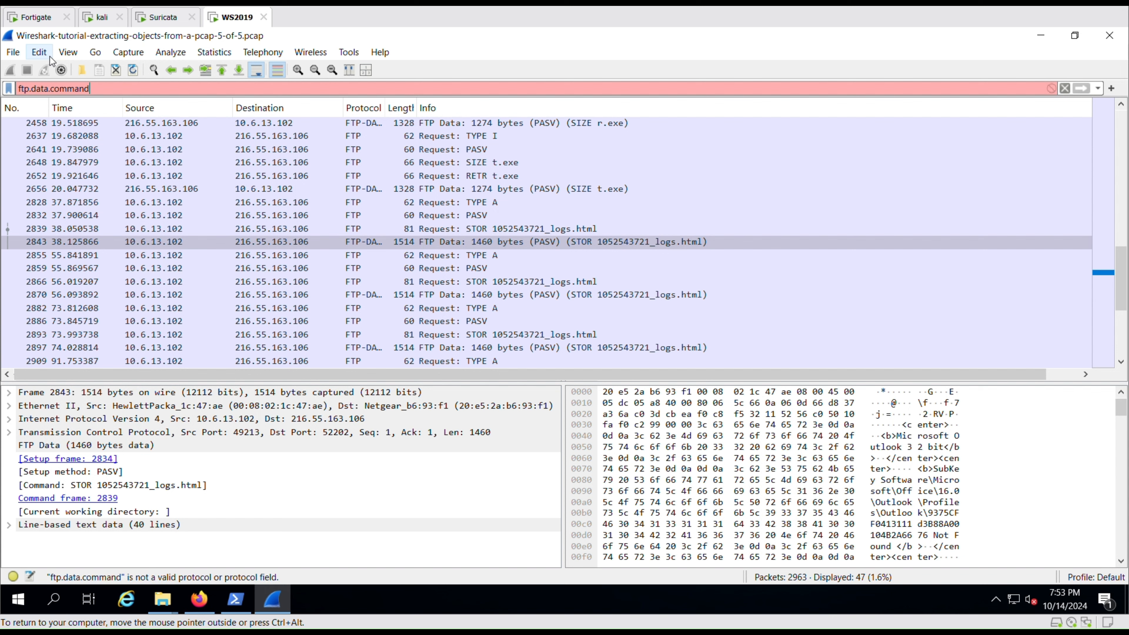
pyautogui.write(' cont')
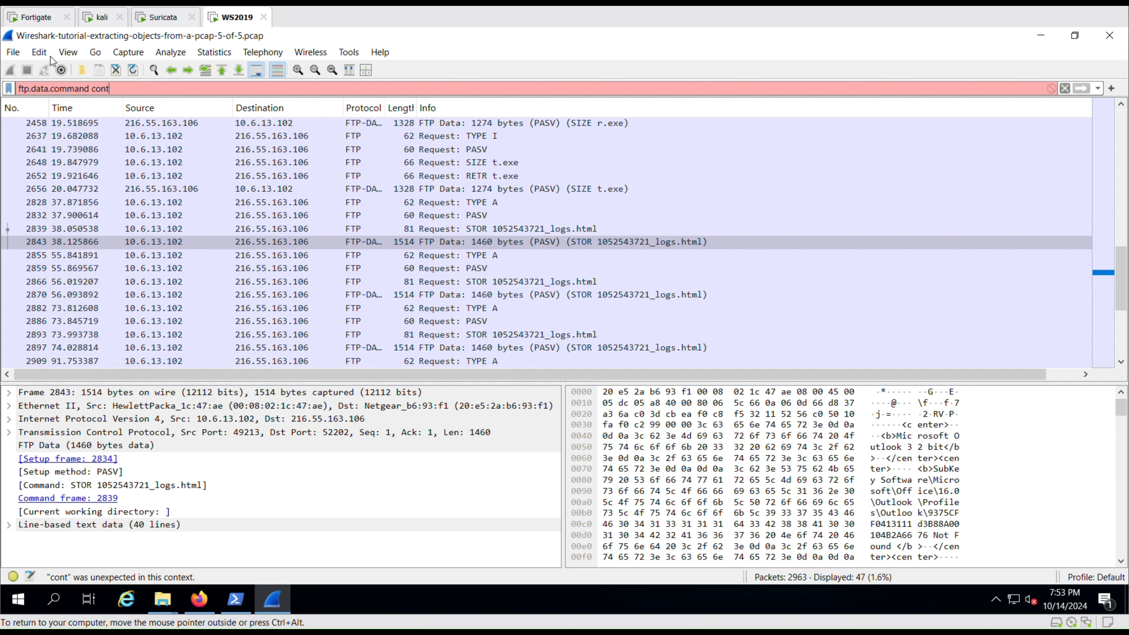
pyautogui.write('ains ')
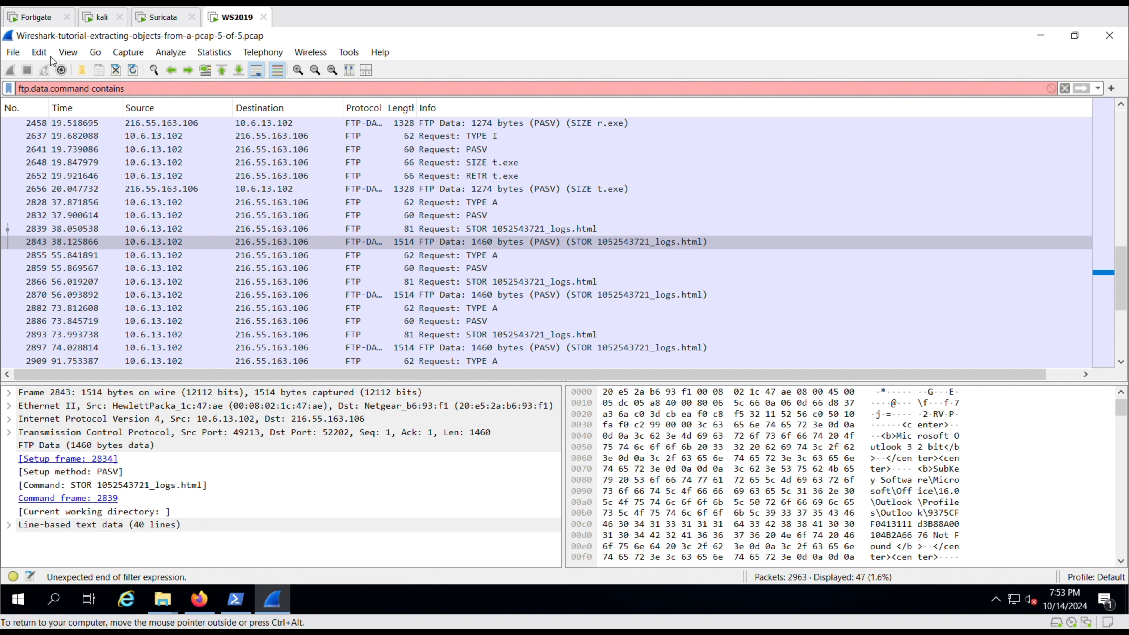
pyautogui.write(':.e')
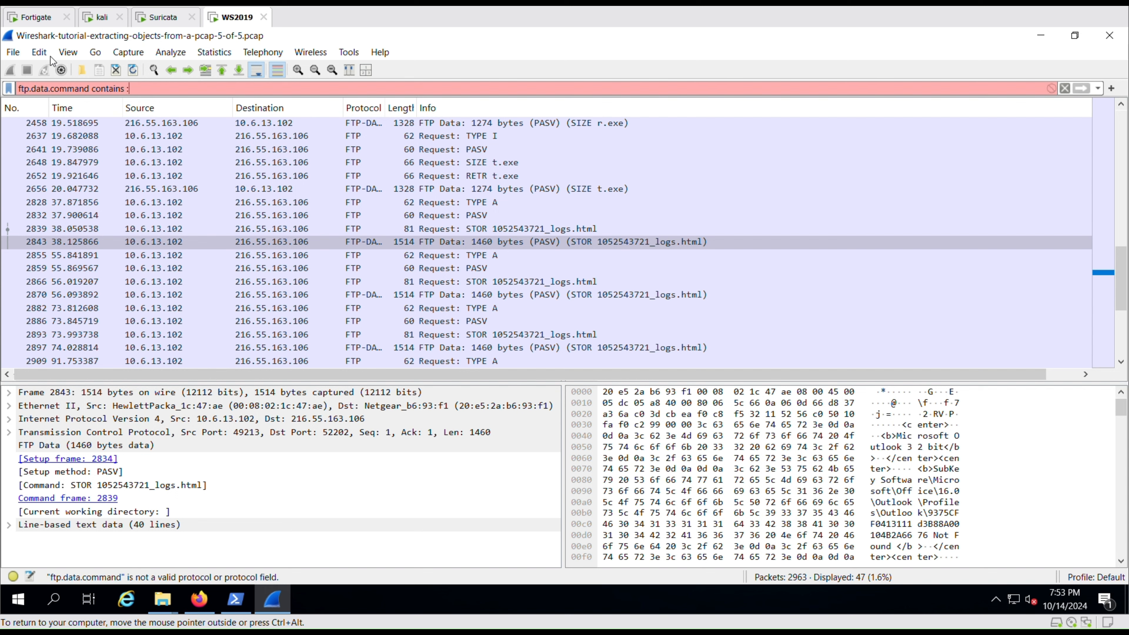
pyautogui.press('BackSpace')
pyautogui.press('BackSpace')
pyautogui.press('BackSpace')
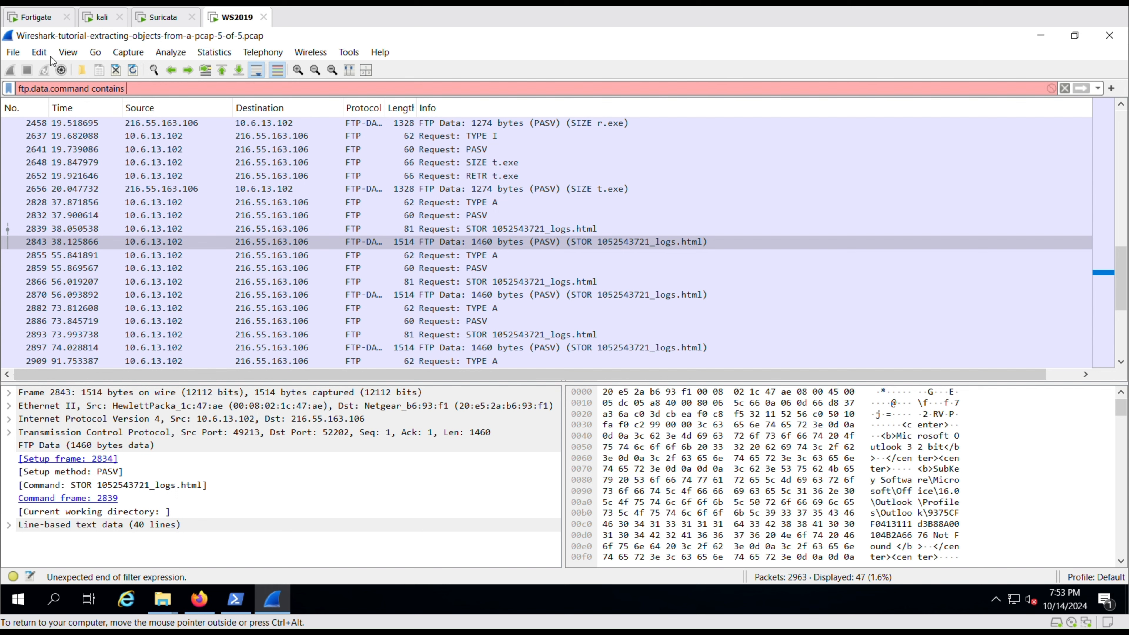
pyautogui.write('".exe')
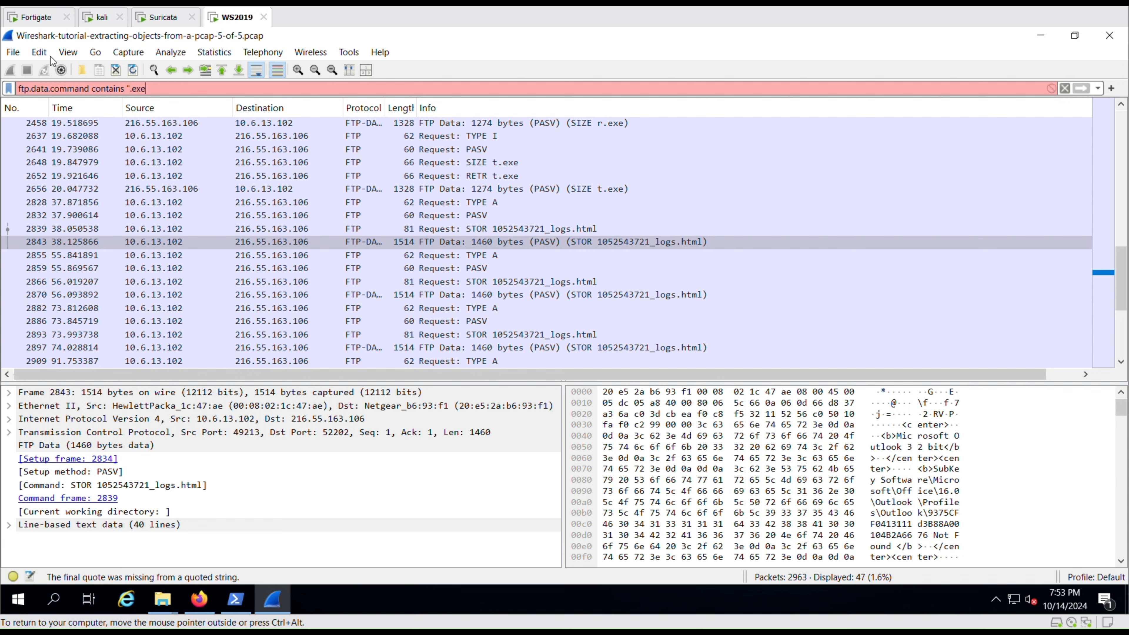
pyautogui.write('" an')
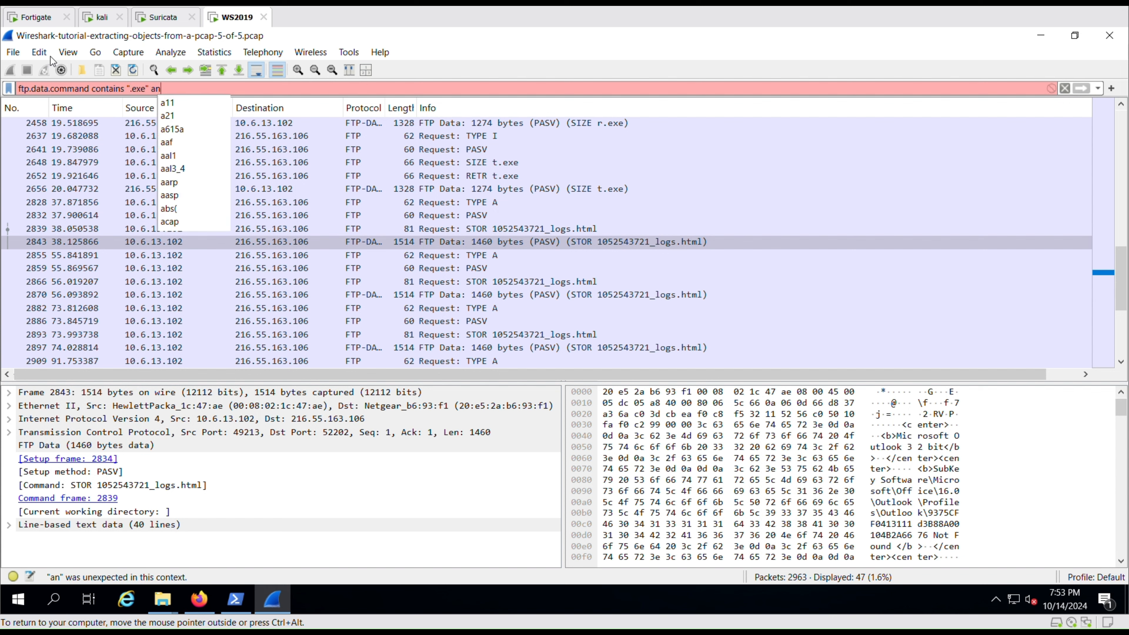
pyautogui.write('d tcp.se')
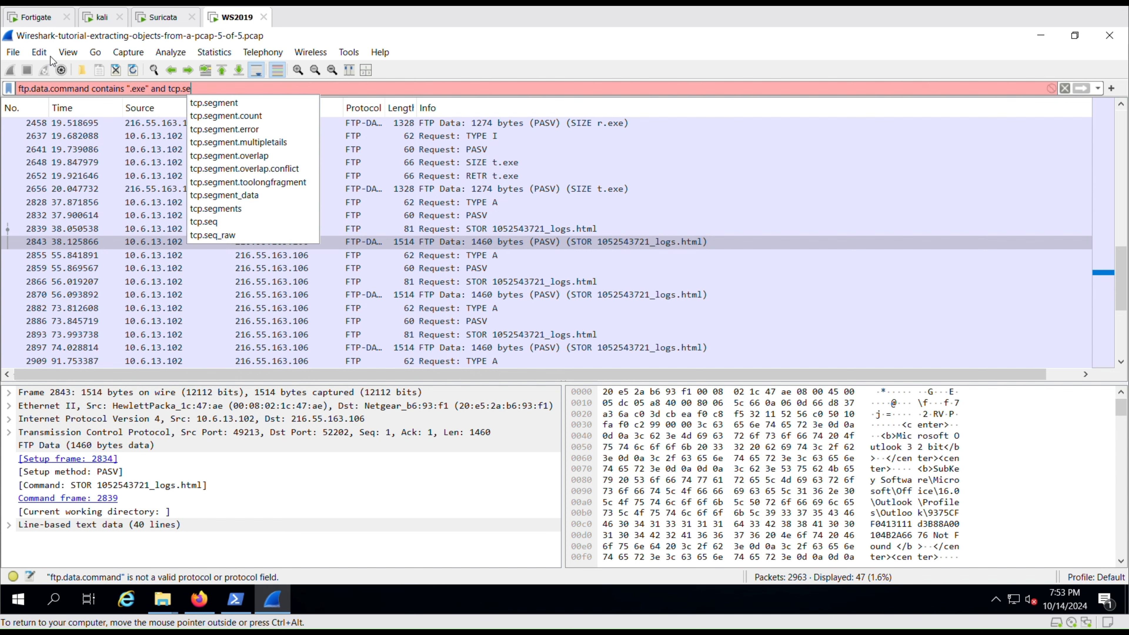
pyautogui.write('q eq 1')
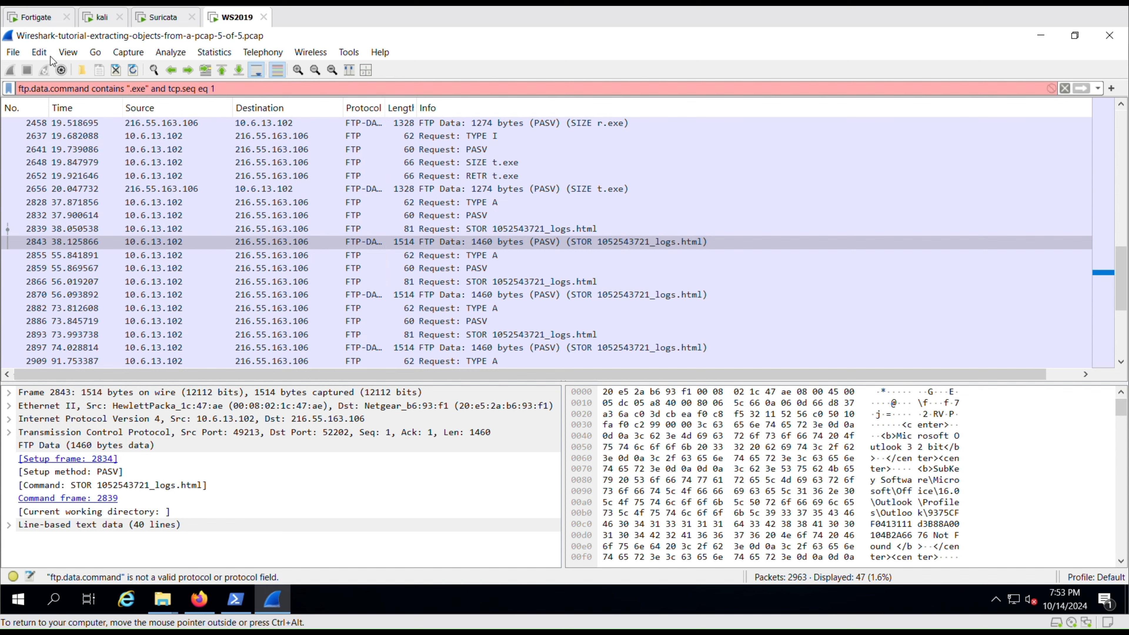
pyautogui.doubleClick(72, 88)
pyautogui.moveTo(217, 88); pyautogui.dragTo(4, 88)
pyautogui.write('f')
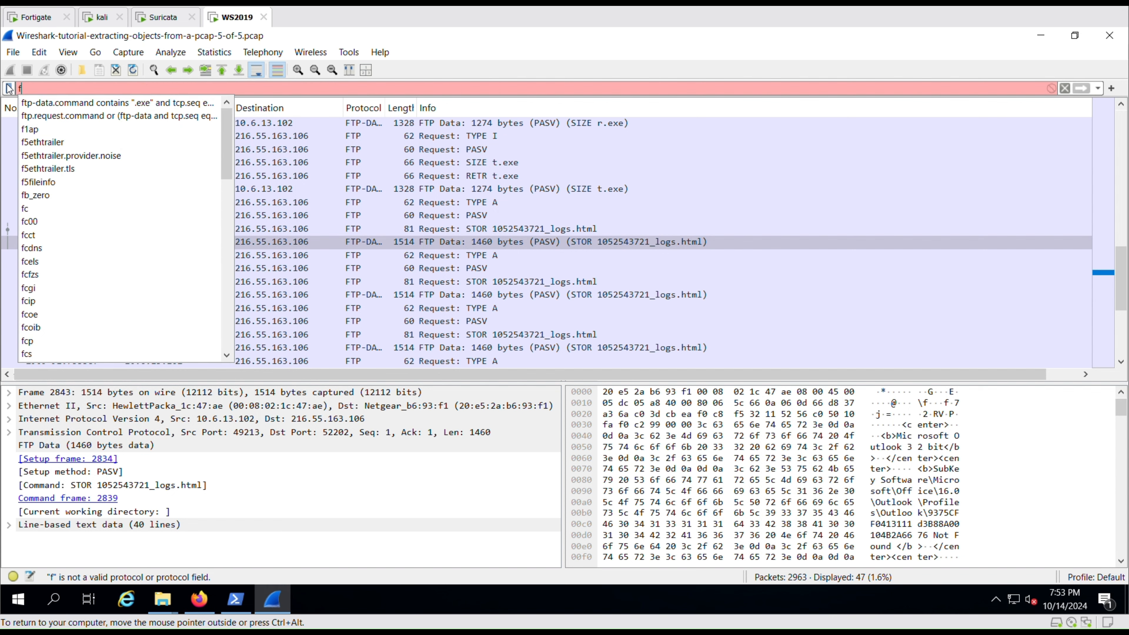
pyautogui.click(57, 103)
pyautogui.press('Return')
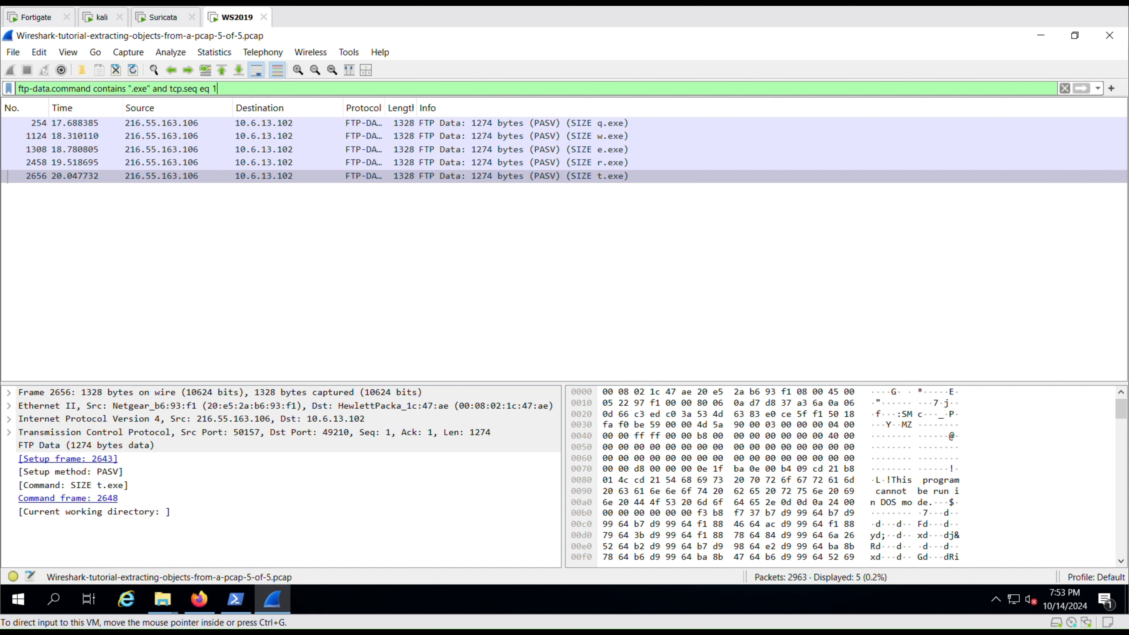
# Follow the TCP stream of q.exe's packet 254 in a maximized window.
pyautogui.click(502, 125)
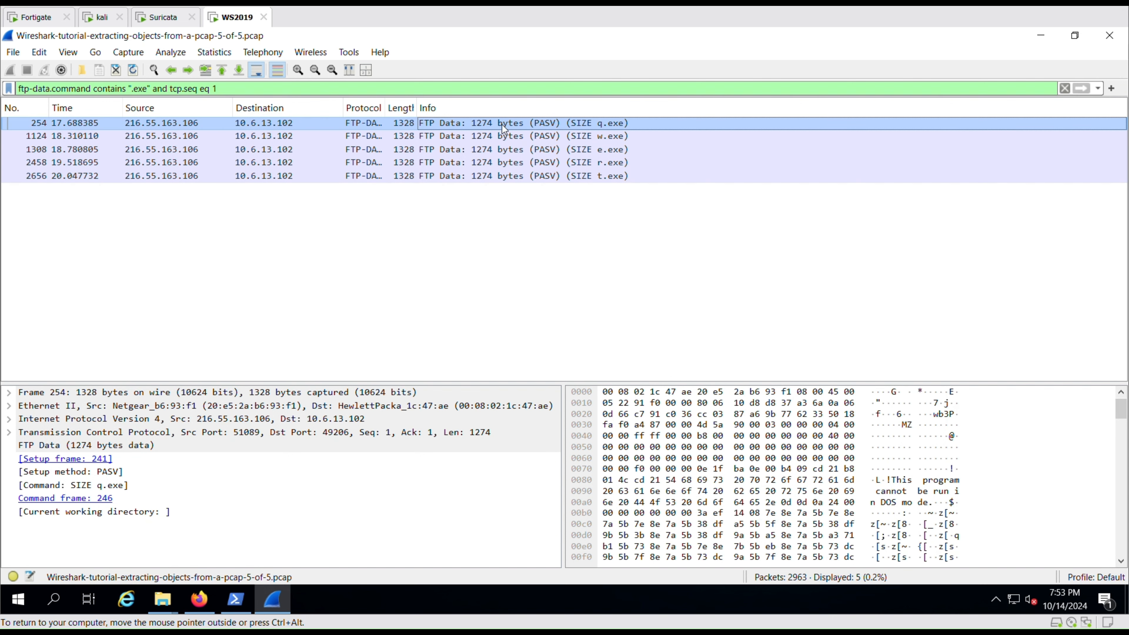
pyautogui.rightClick(504, 128)
pyautogui.moveTo(577, 329)
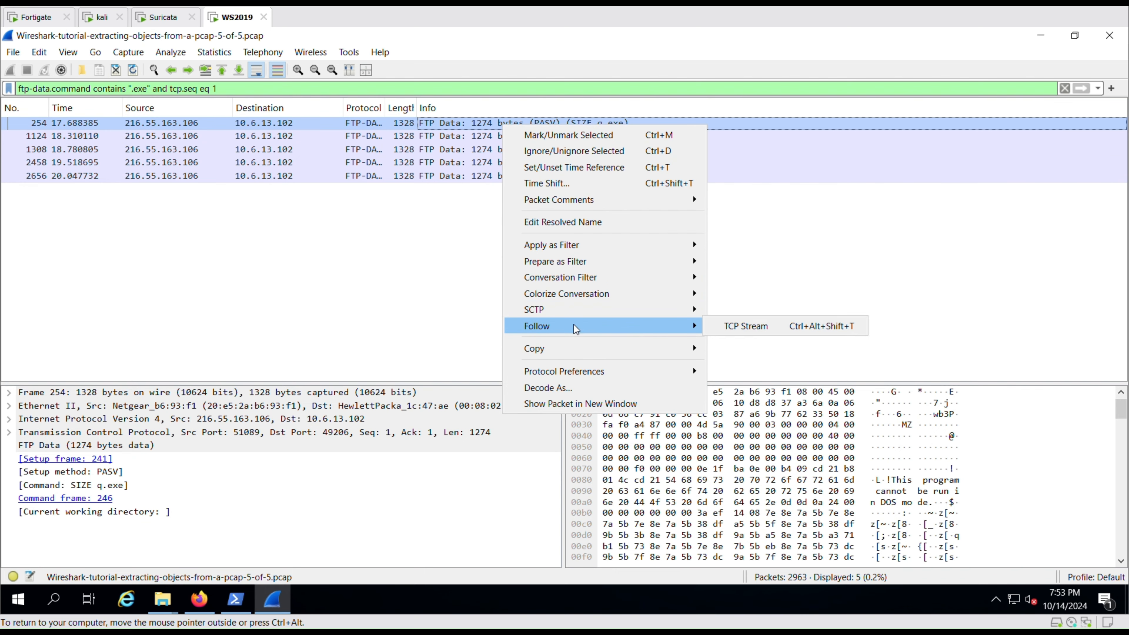
pyautogui.click(745, 327)
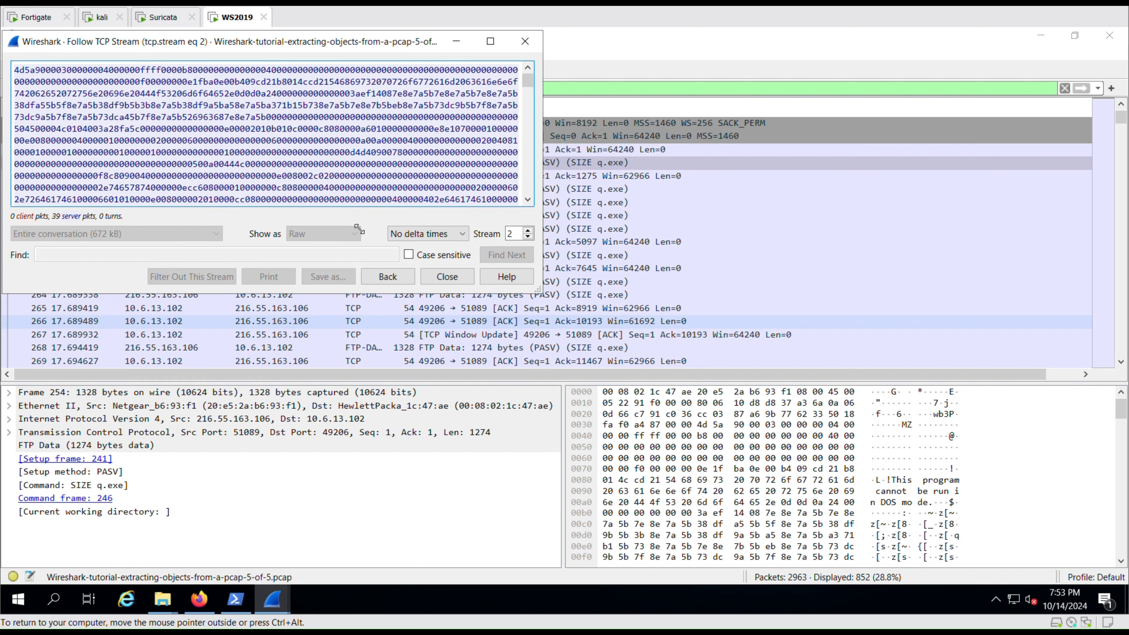
pyautogui.click(490, 43)
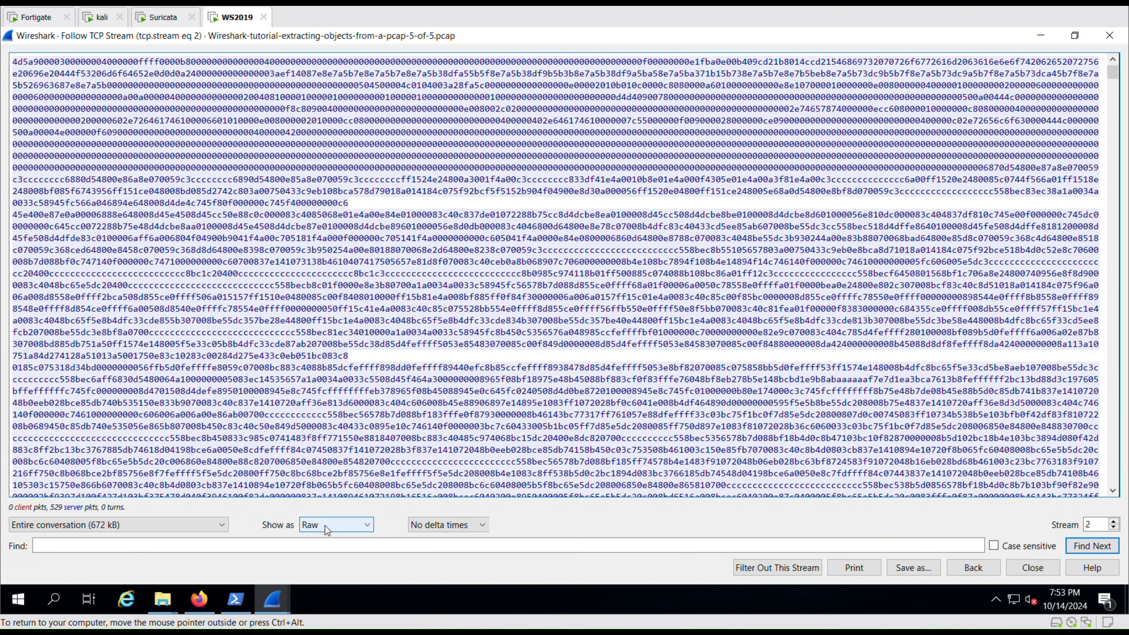
# Try showing the stream as ASCII, then switch the display back to Raw.
pyautogui.click(333, 528)
pyautogui.click(323, 403)
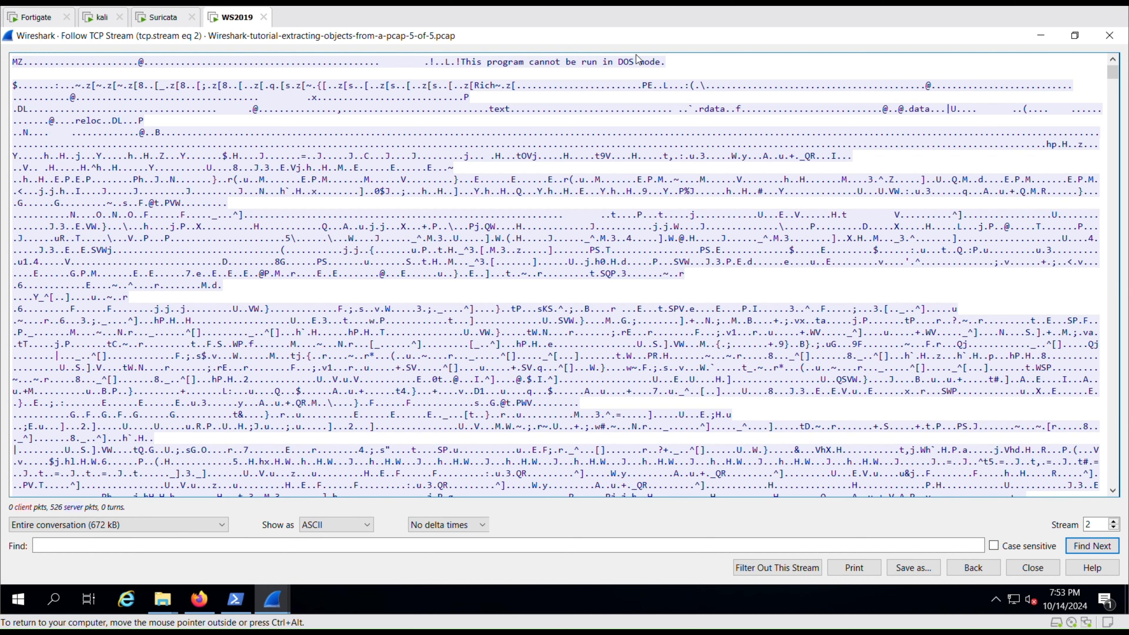
pyautogui.click(322, 525)
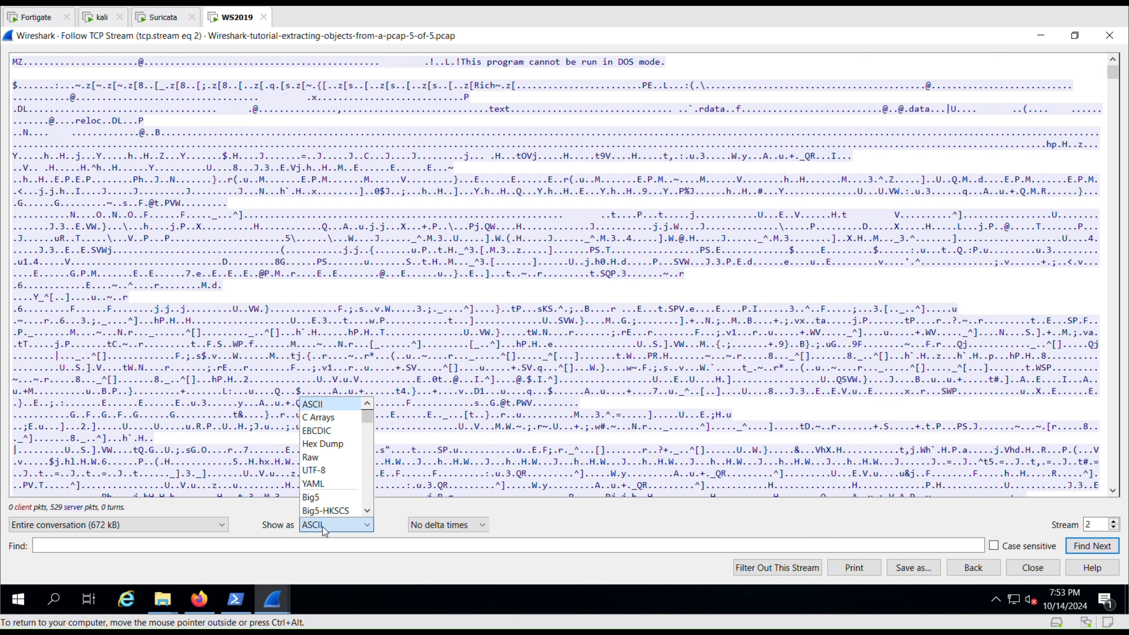
pyautogui.click(320, 459)
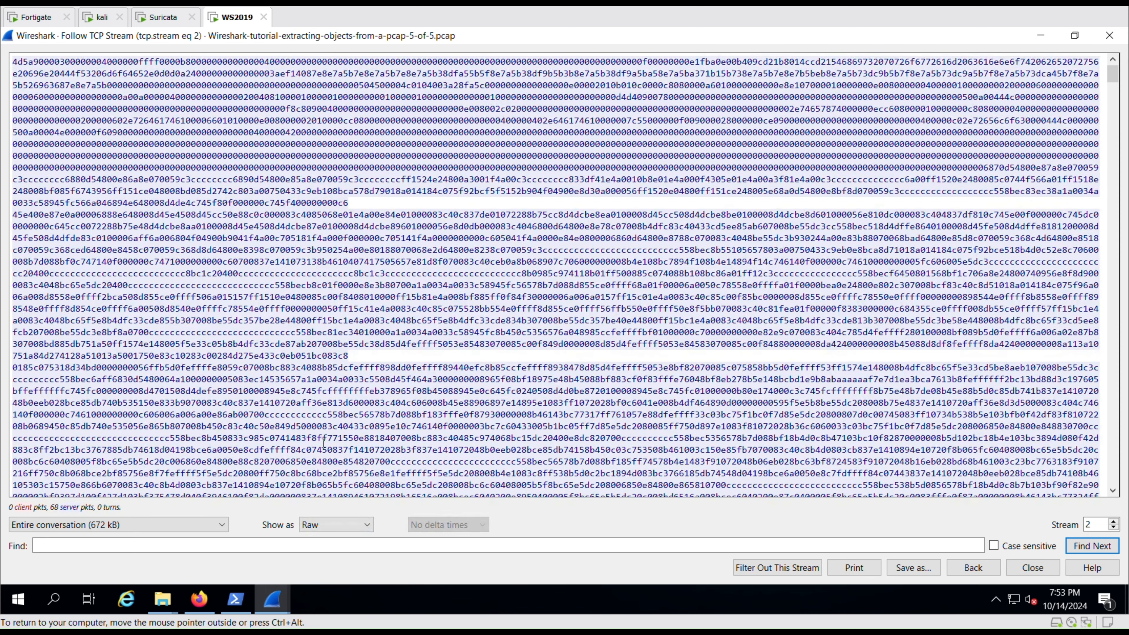
# Save the raw stream data as q.exe in Downloads, replacing the existing copy.
pyautogui.click(921, 571)
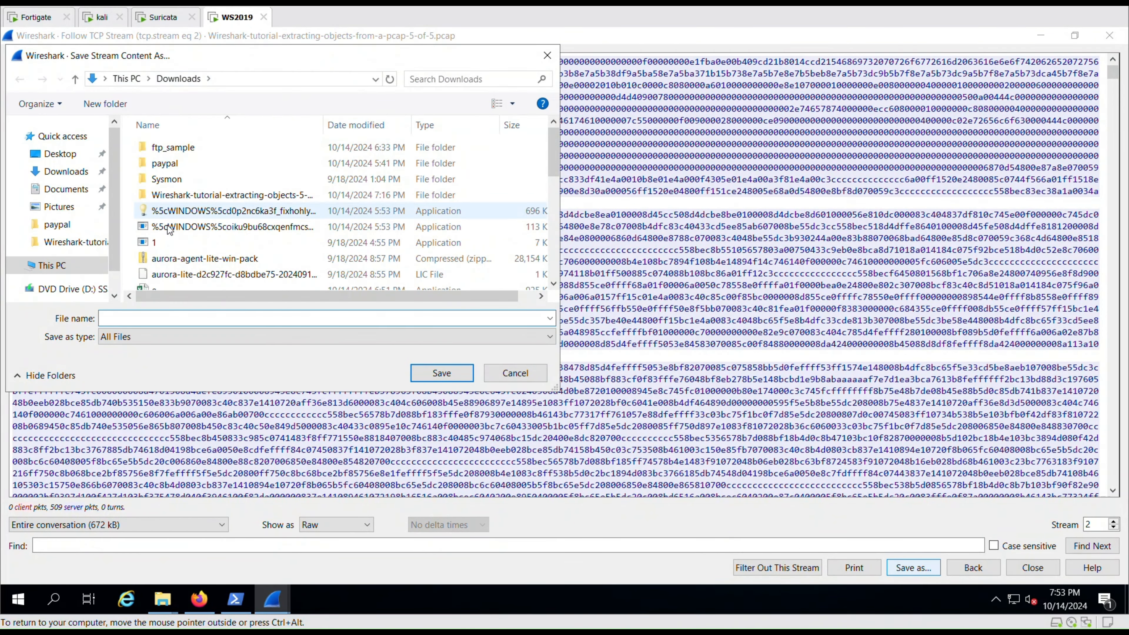
pyautogui.write('q.ex')
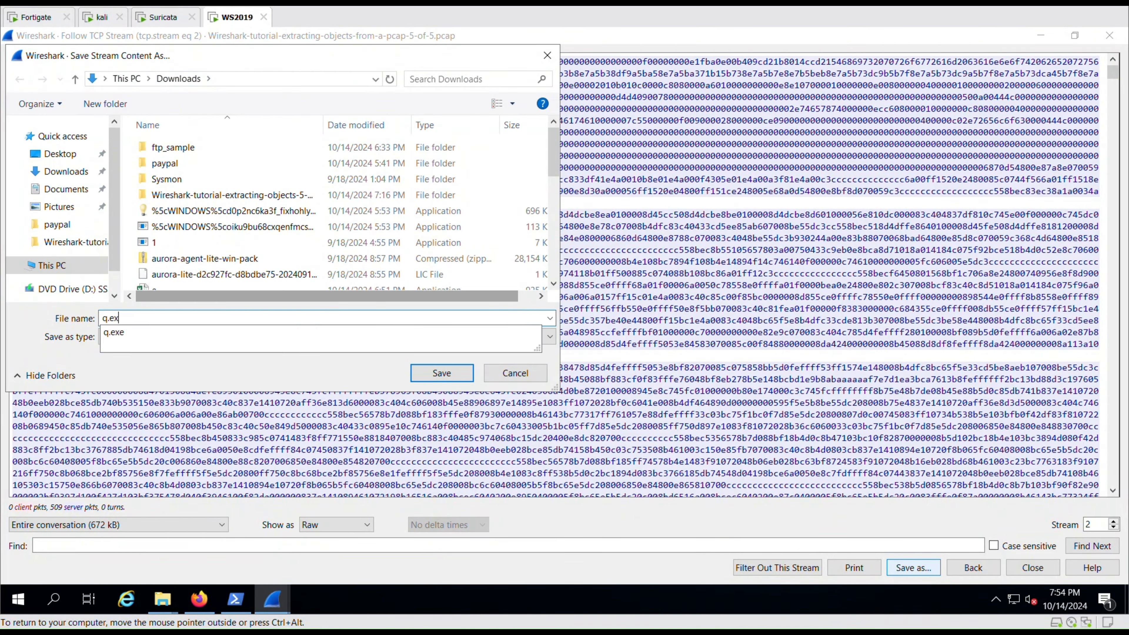
pyautogui.write('e')
pyautogui.click(442, 373)
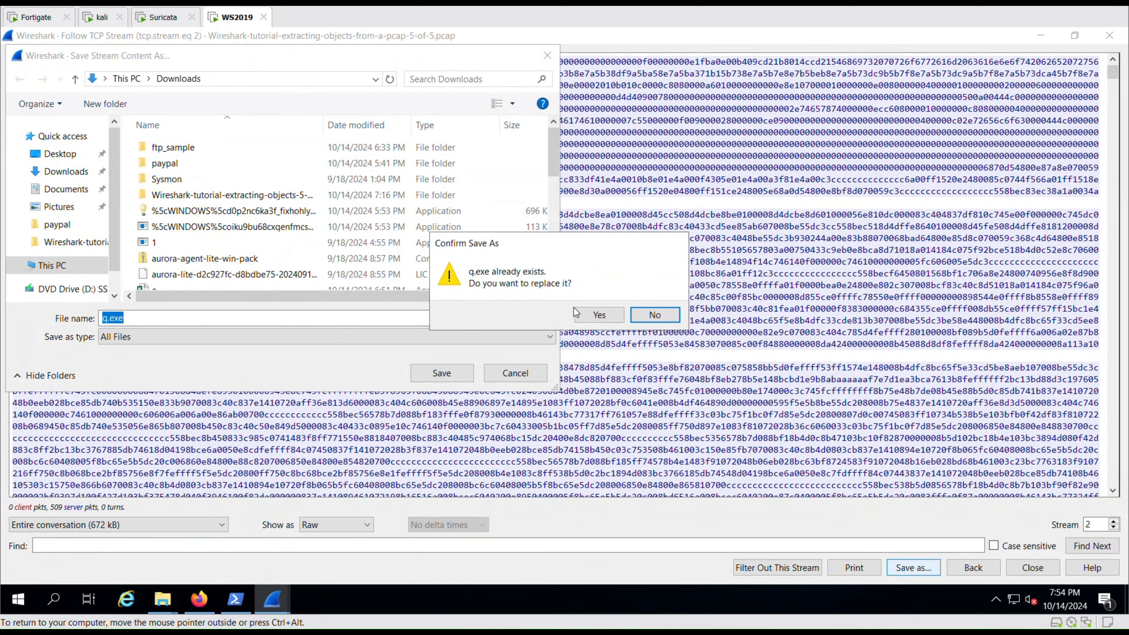
pyautogui.click(605, 315)
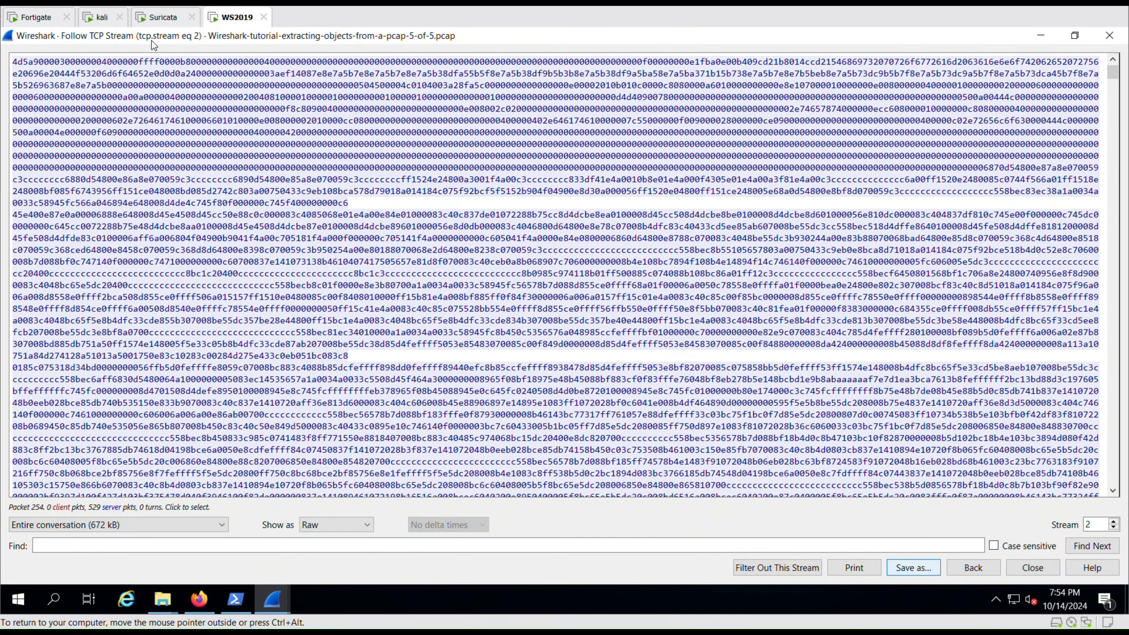
# Log in to Kali with the account password and run file q.exe to identify it as PE32.
pyautogui.click(97, 20)
pyautogui.write('k')
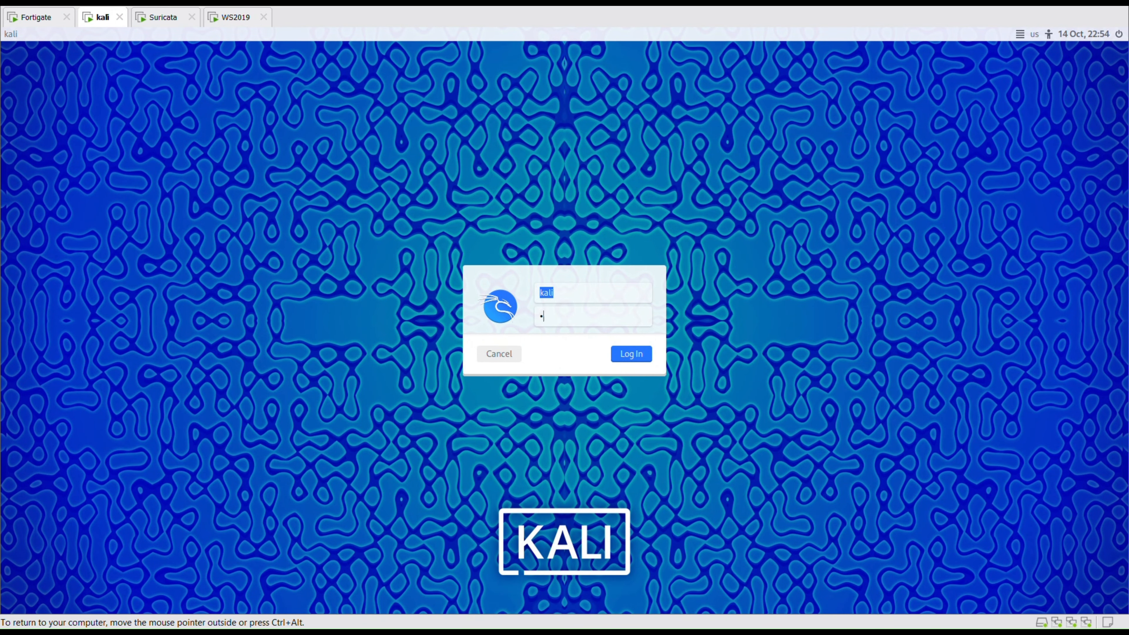
pyautogui.write('ali')
pyautogui.press('Return')
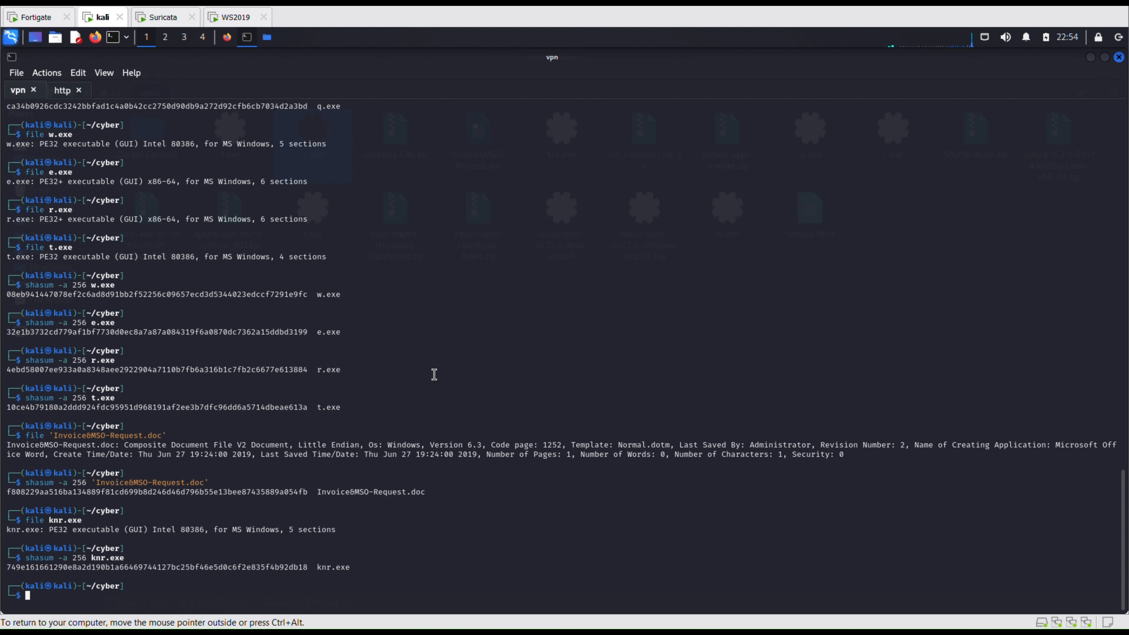
pyautogui.write('file q.exe')
pyautogui.press('Return')
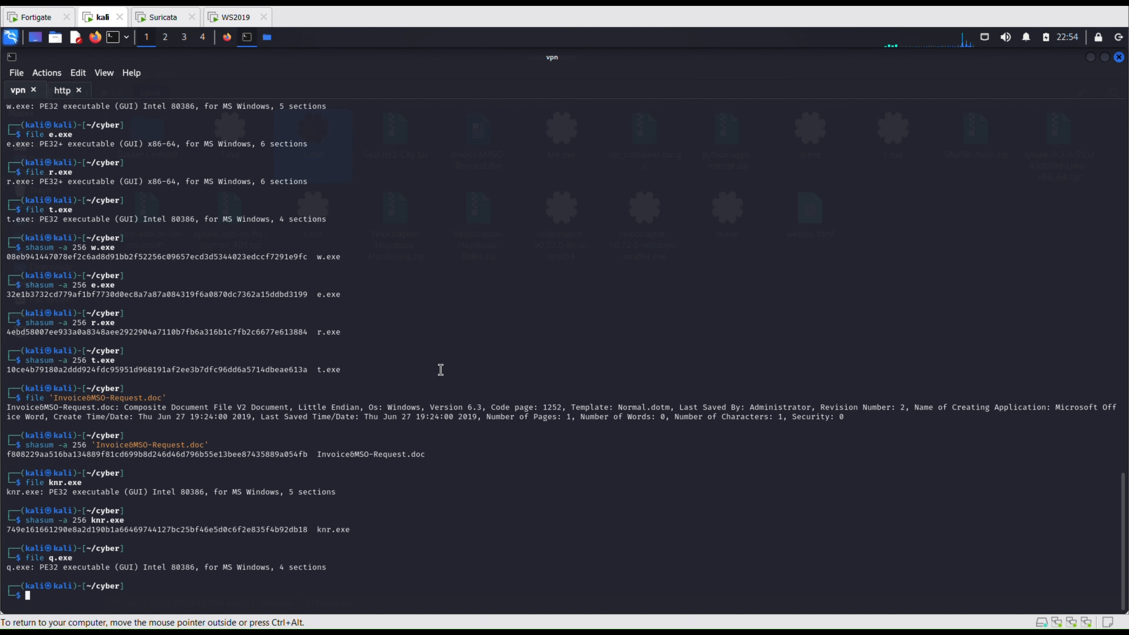
# Compute q.exe's SHA-256 hash with shasum -a 256 q.exe.
pyautogui.write('shasum -')
pyautogui.press('Right')
pyautogui.press('Left')
pyautogui.press('Left')
pyautogui.press('Left')
pyautogui.press('Left')
pyautogui.press('BackSpace')
pyautogui.press('BackSpace')
pyautogui.press('BackSpace')
pyautogui.write('q')
pyautogui.press('Return')
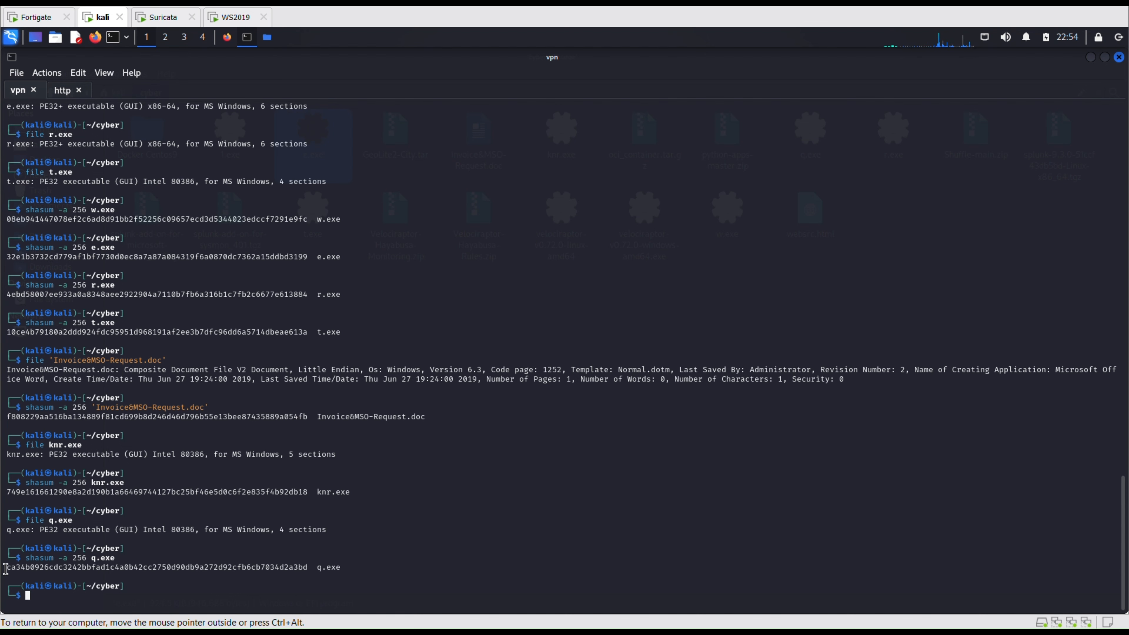
# Copy the printed q.exe hash and return to the WS2019 machine.
pyautogui.moveTo(5, 569); pyautogui.dragTo(306, 565)
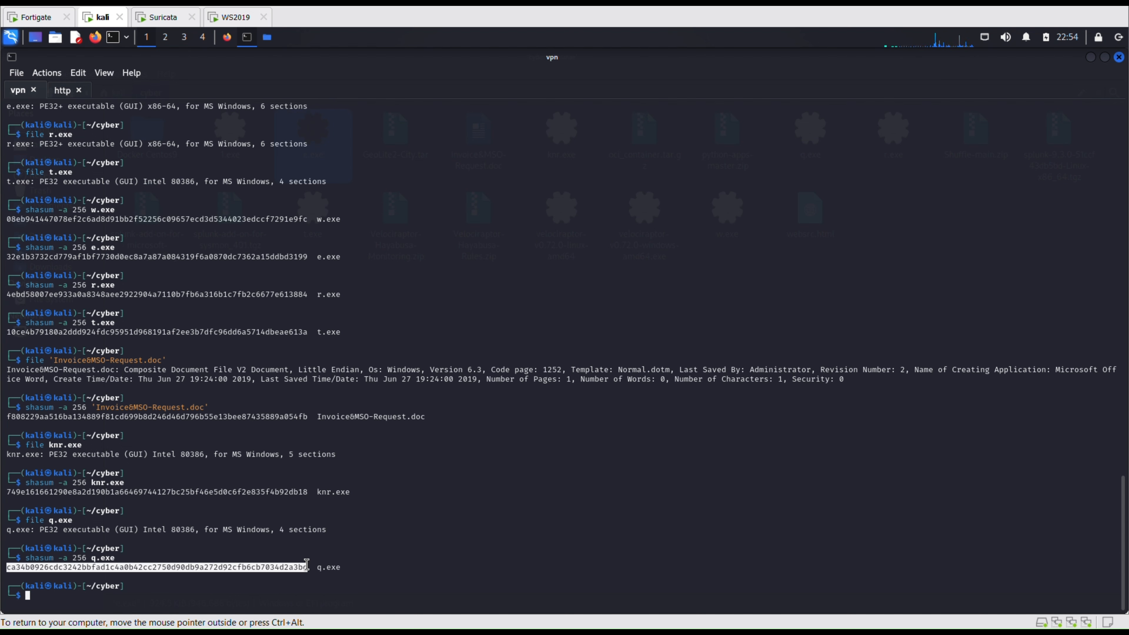
pyautogui.rightClick(292, 564)
pyautogui.click(316, 360)
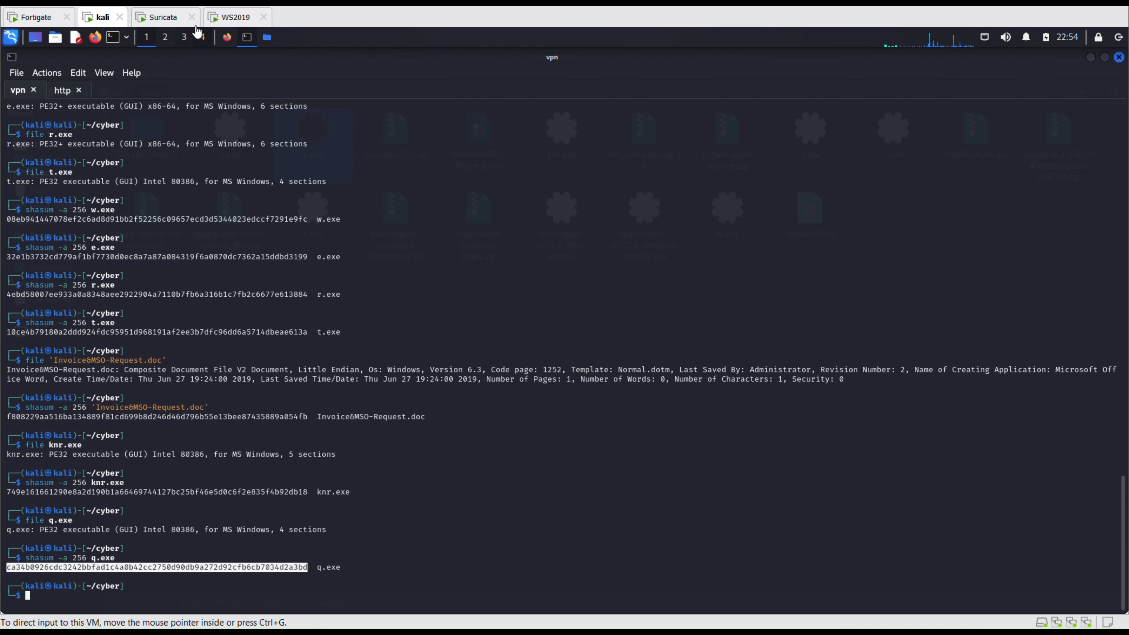
pyautogui.click(235, 18)
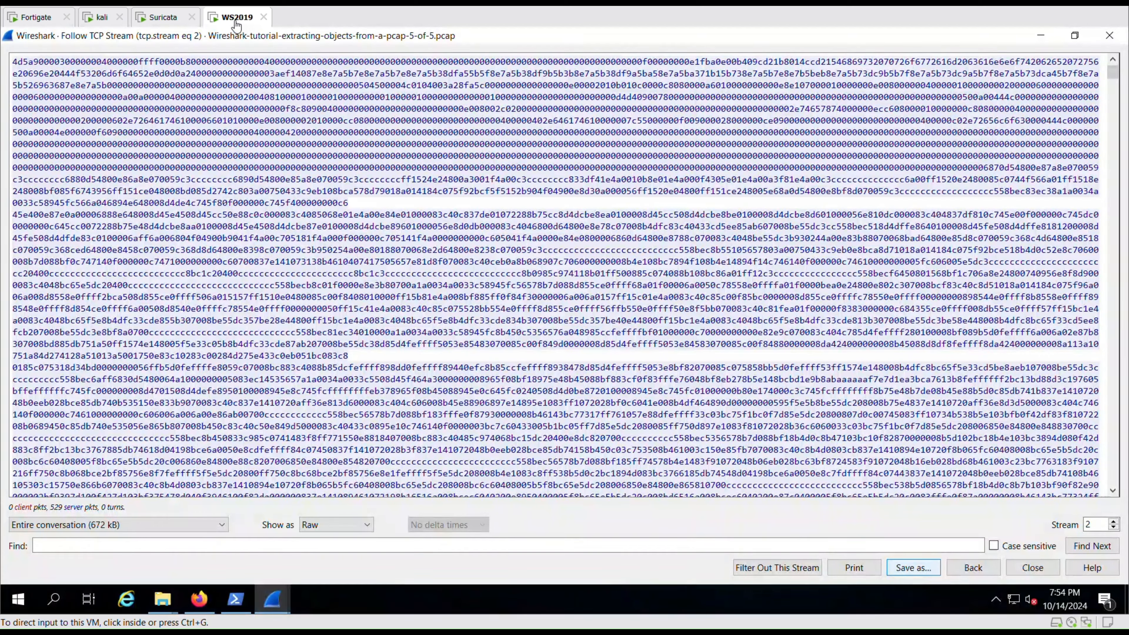
# Search VirusTotal for the pasted q.exe hash, showing 62 of 73 vendors flagging it.
pyautogui.click(201, 602)
pyautogui.click(429, 86)
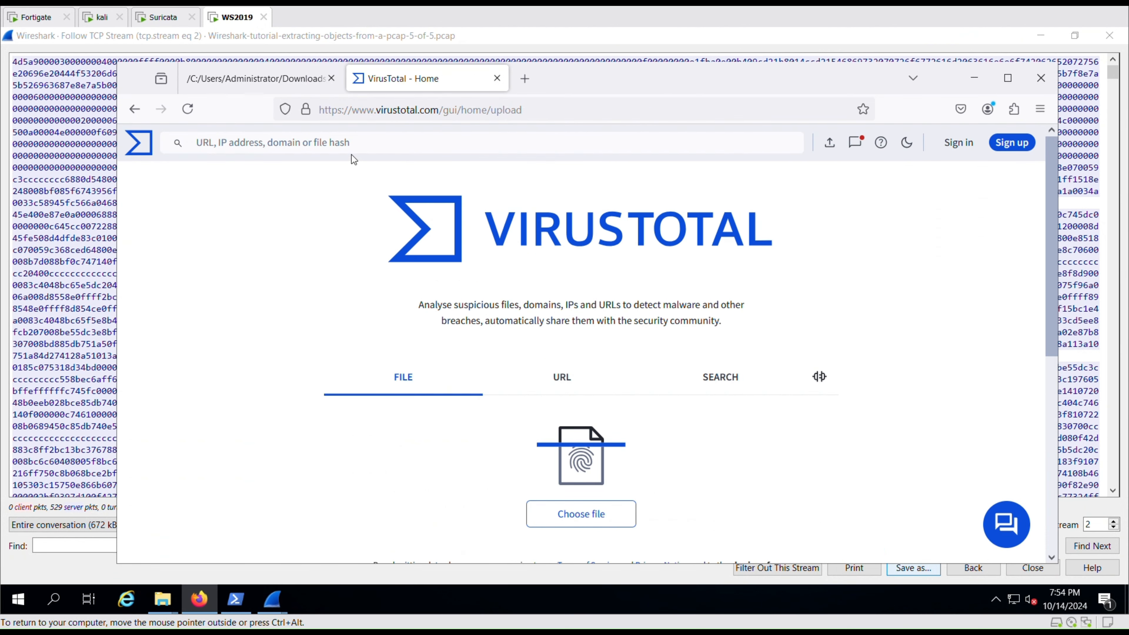
pyautogui.click(357, 142)
pyautogui.hotkey('ctrl', 'v')
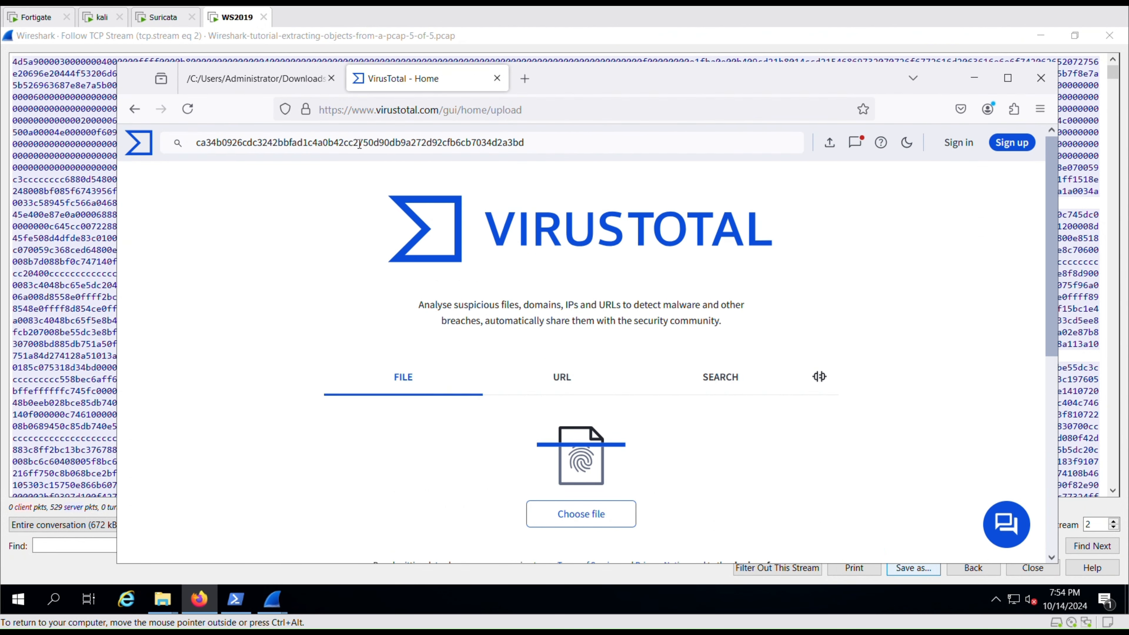
pyautogui.press('Return')
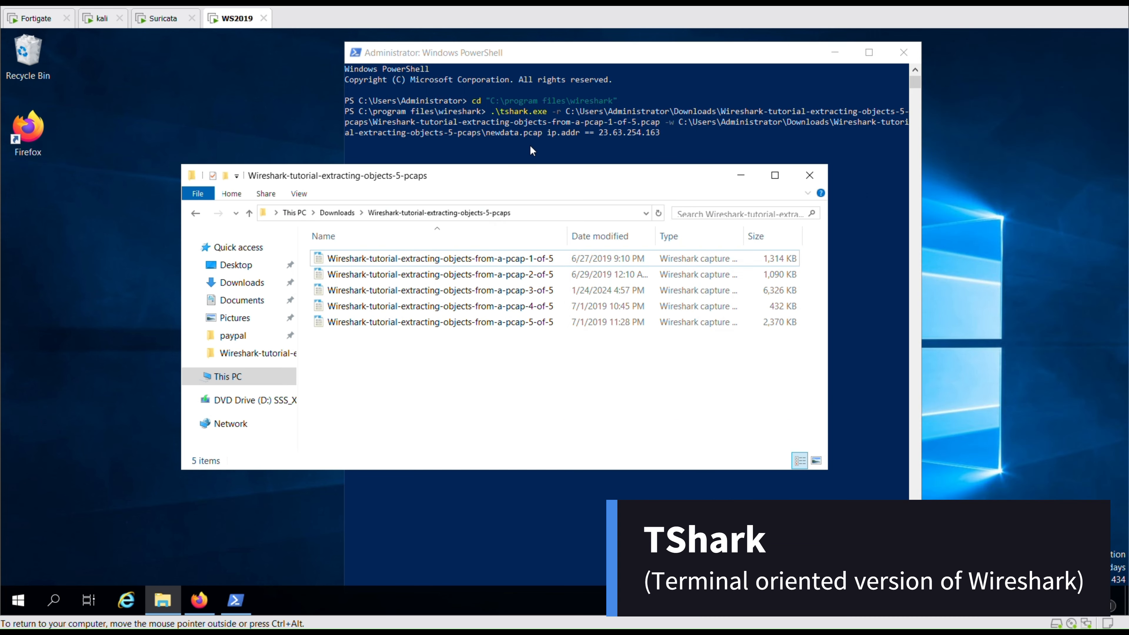
# Run tshark filtering ip.addr == 23.63.254.163 into newdata.pcap, then locate the 2 KB file.
pyautogui.click(533, 139)
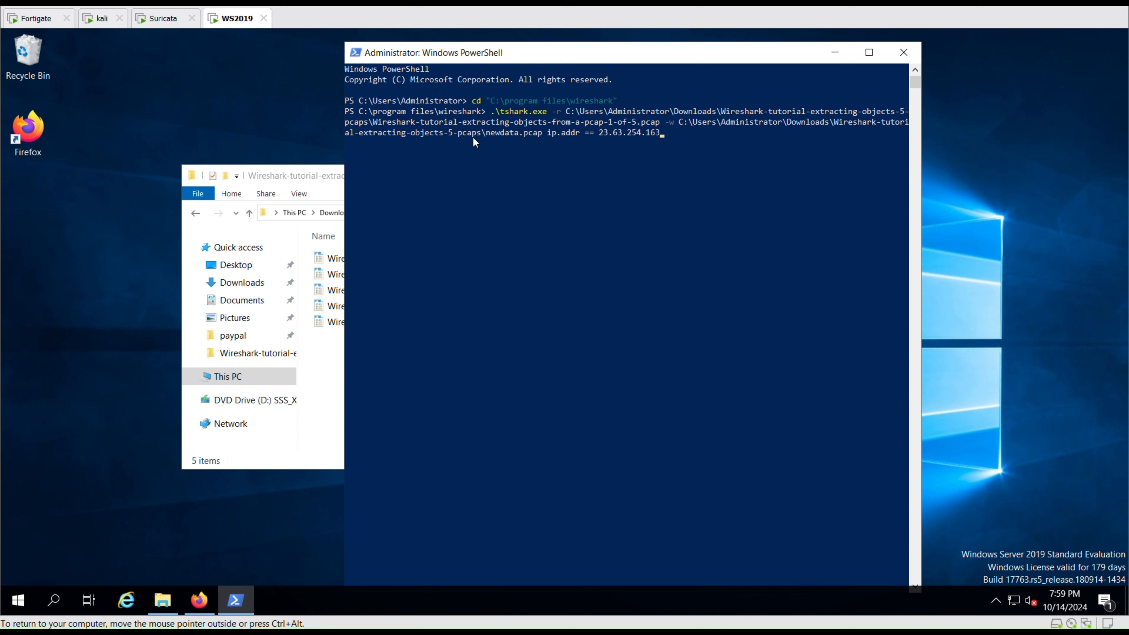
pyautogui.click(673, 140)
pyautogui.press('Return')
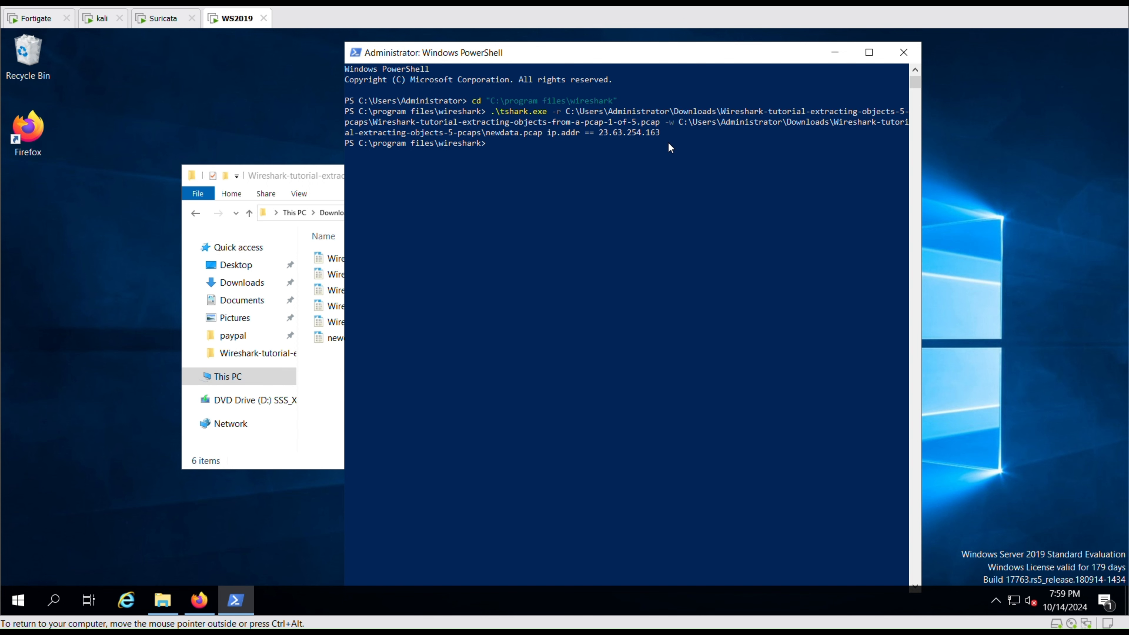
pyautogui.click(310, 179)
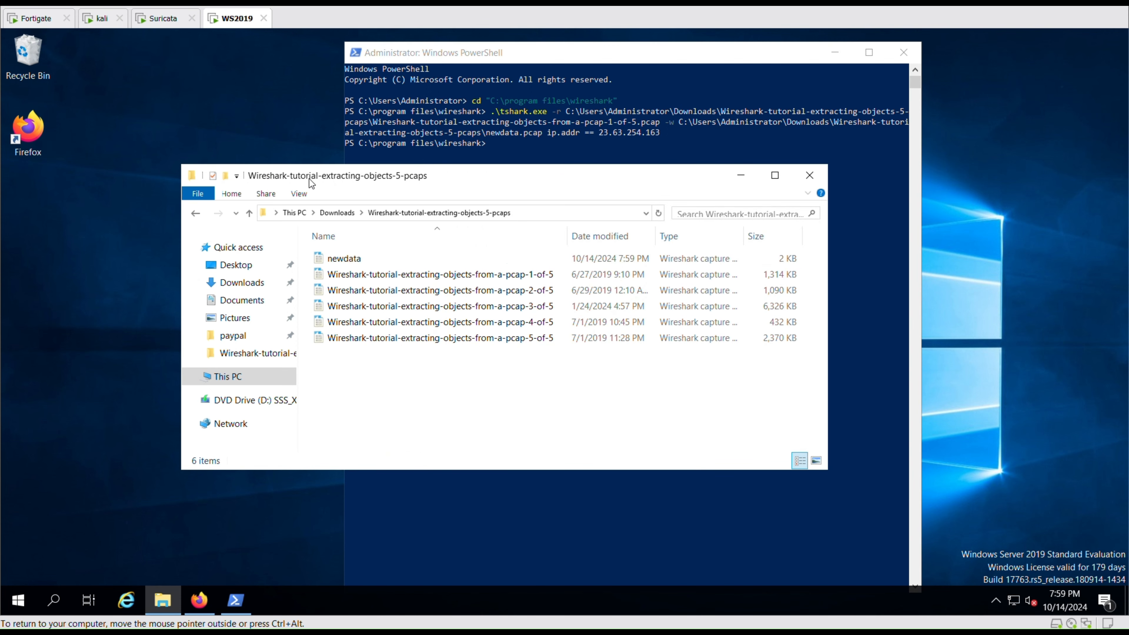
pyautogui.click(339, 262)
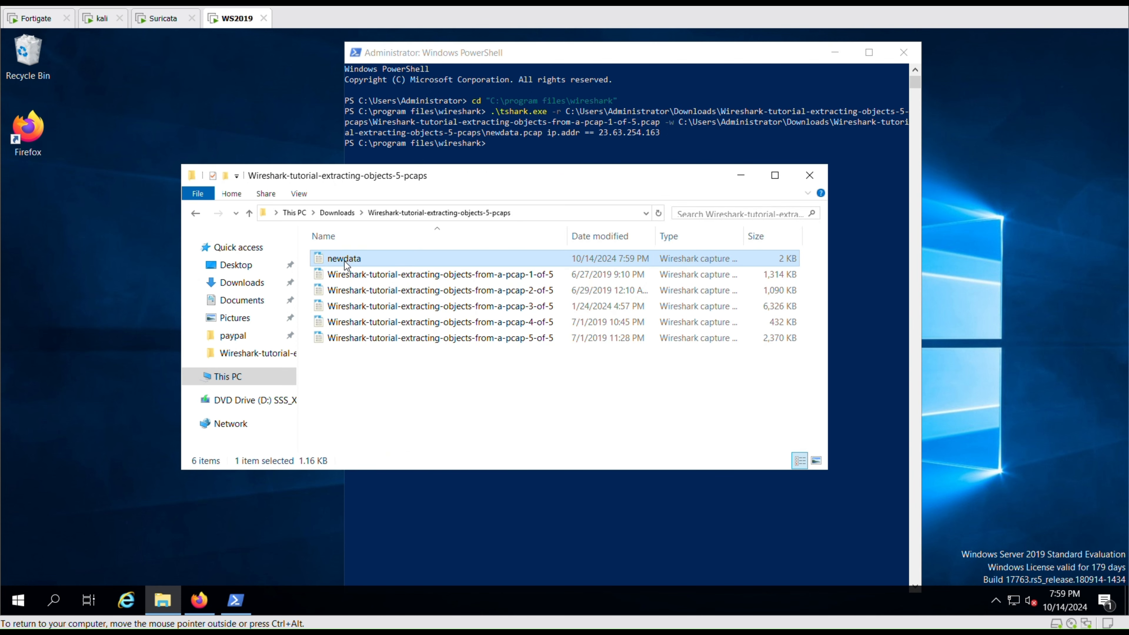